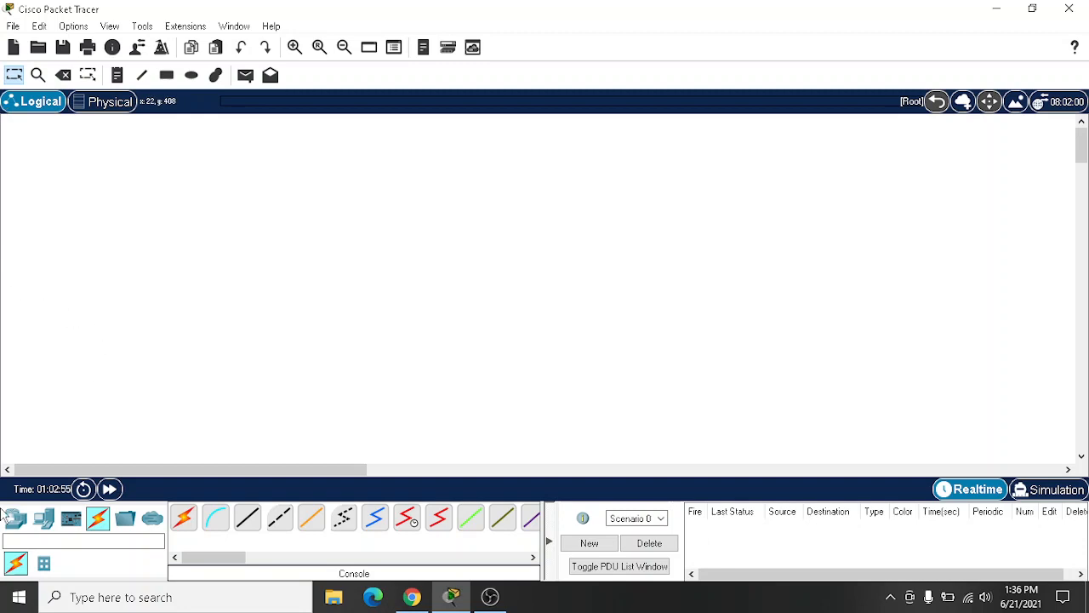
Step: Place three 1841 routers in a row across the upper workspace and align them at the same height
click(15, 518)
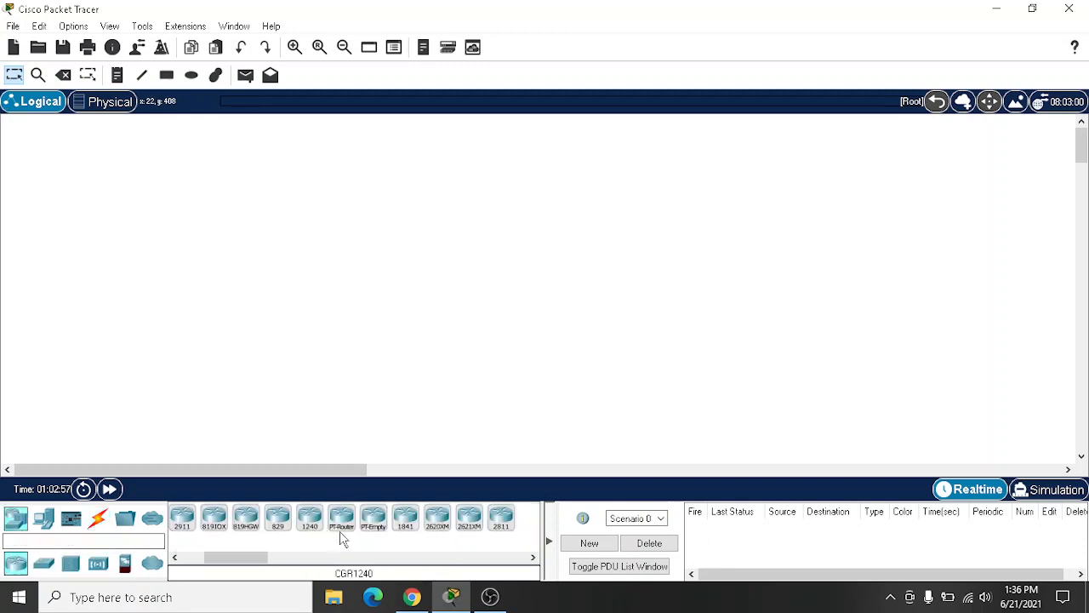
drag(406, 519, 244, 197)
drag(404, 529, 407, 224)
drag(408, 534, 580, 213)
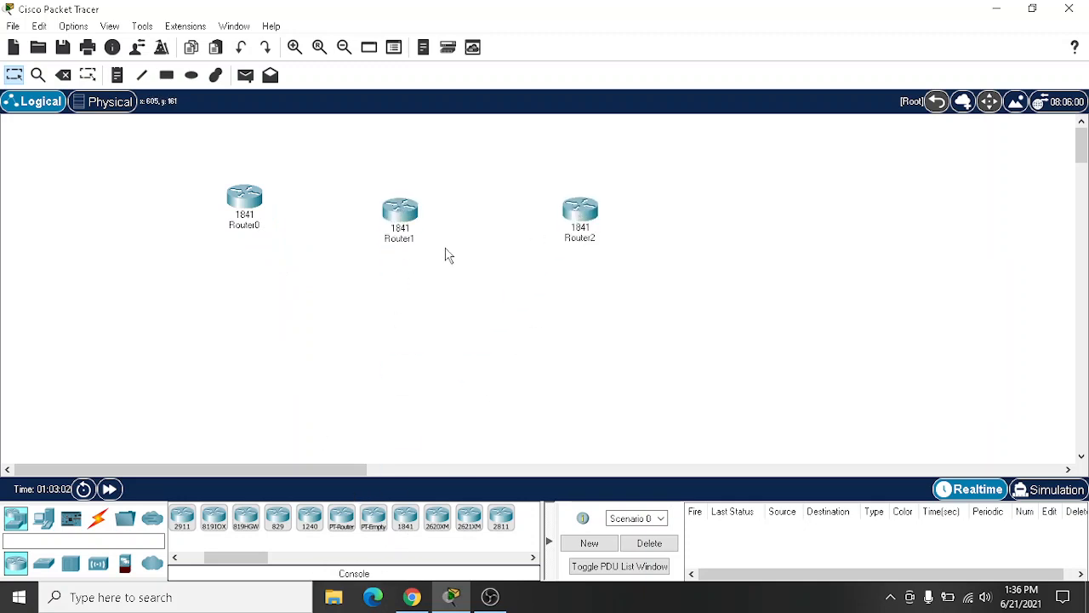
drag(394, 213, 396, 200)
drag(557, 228, 555, 217)
Step: Place three PT-Switch devices, one below each router, and align them in a row
click(43, 565)
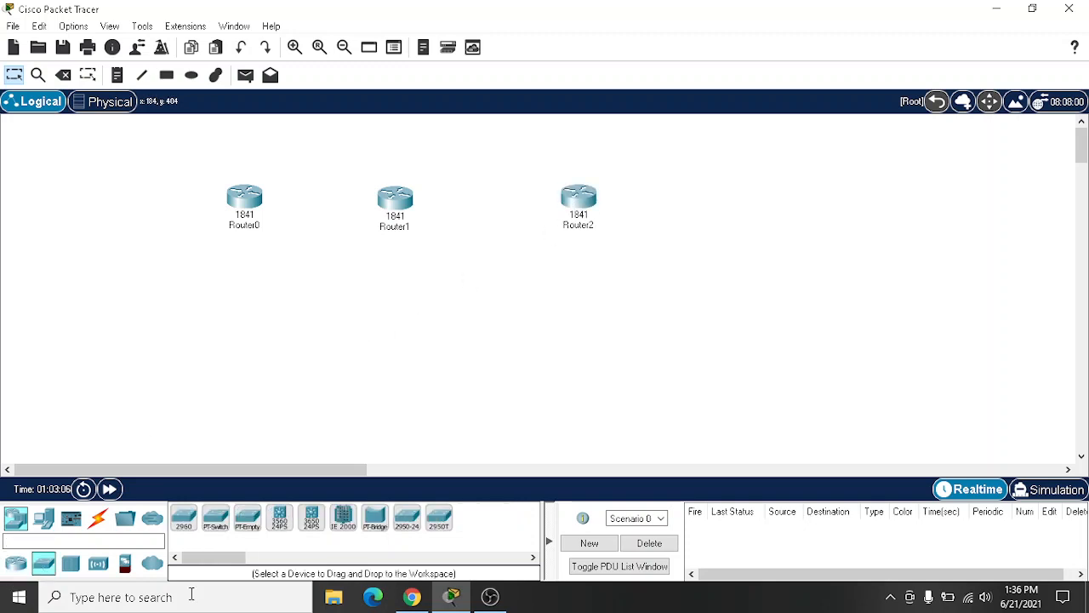
drag(215, 535, 231, 328)
drag(217, 527, 391, 349)
drag(216, 526, 573, 337)
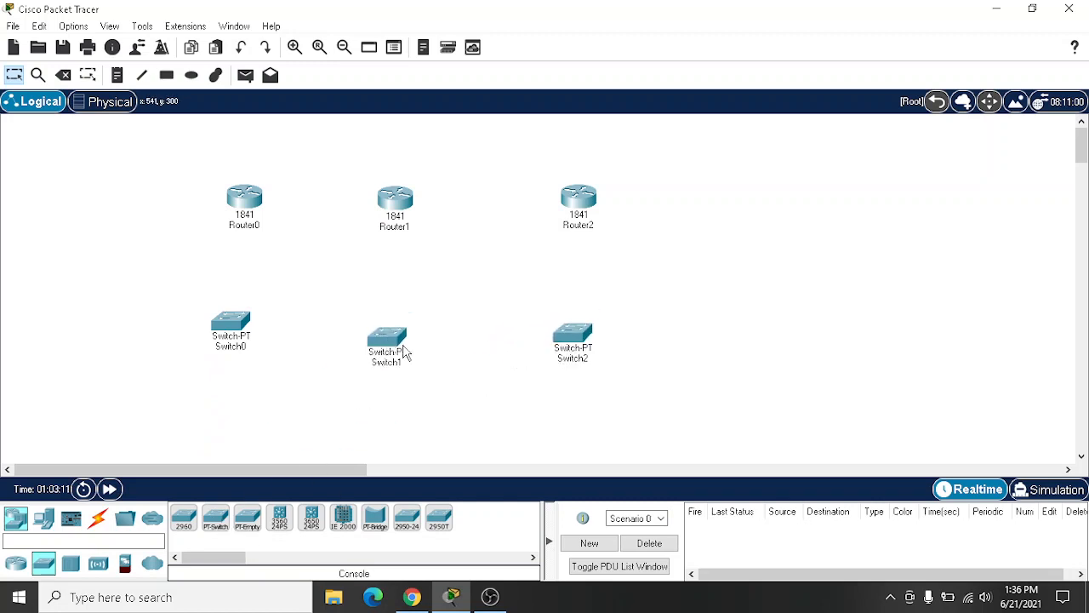
drag(388, 340, 390, 324)
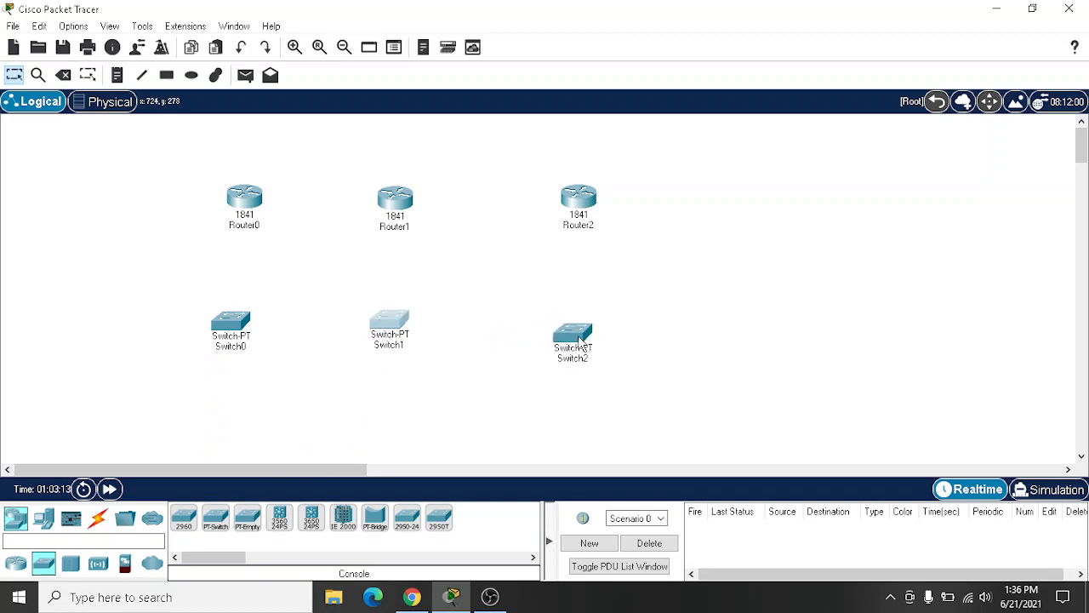
drag(576, 337, 576, 323)
click(510, 383)
Step: Place six PCs in a row beneath the switches, two for each switch
click(43, 517)
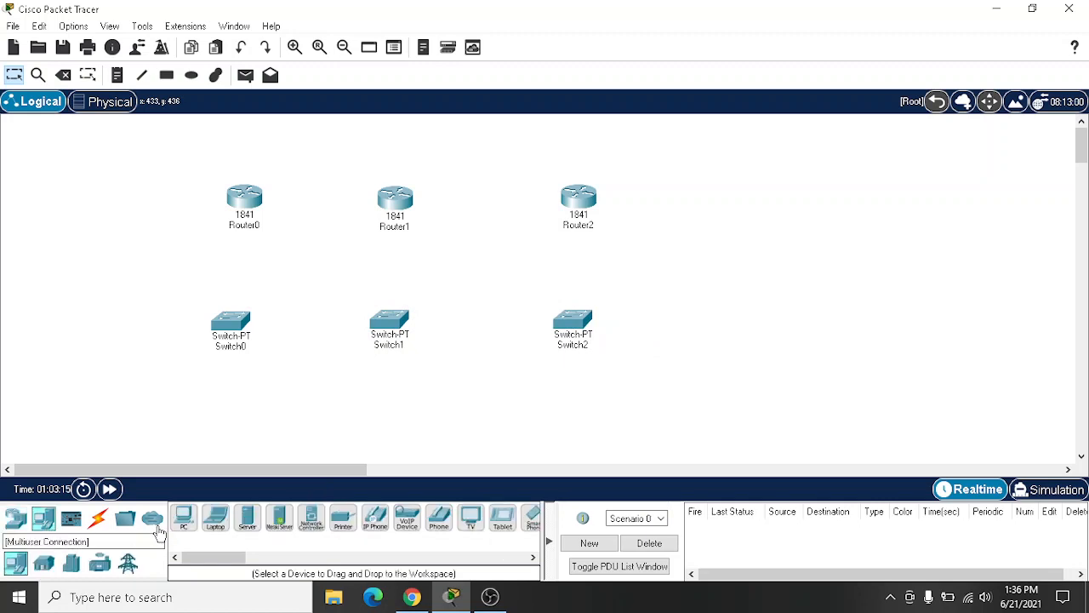
drag(184, 517, 146, 402)
drag(185, 521, 244, 427)
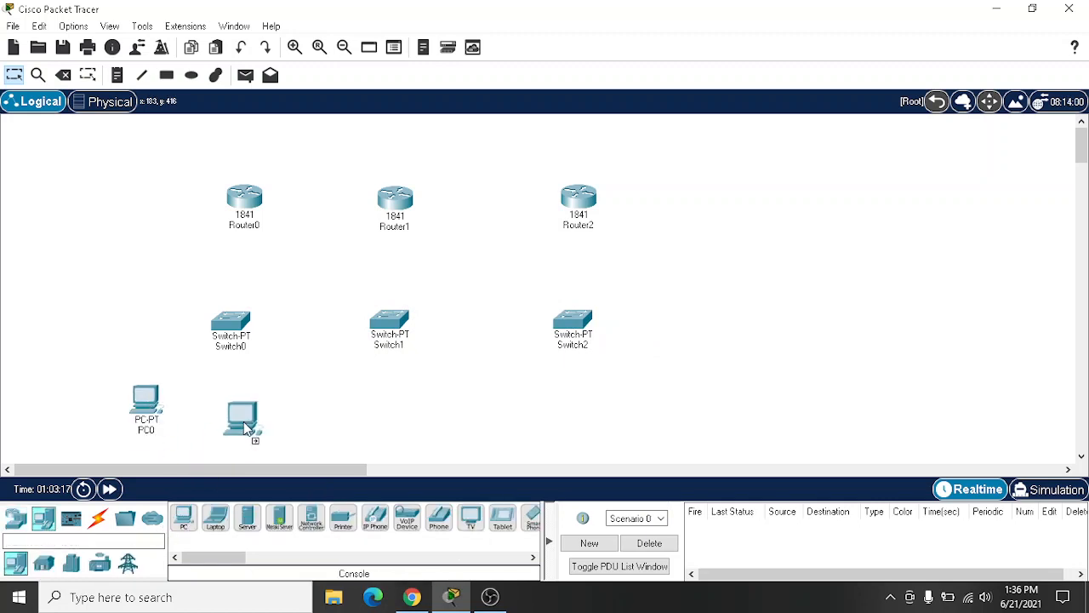
drag(183, 517, 417, 414)
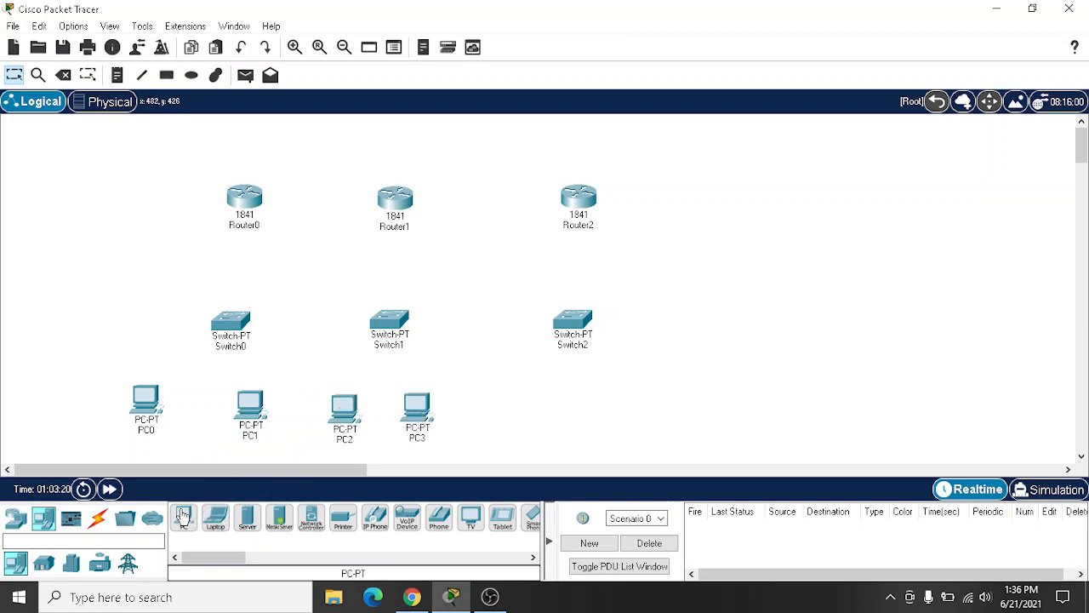
drag(184, 517, 608, 403)
Step: Connect PC0 FastEthernet0 to Switch0 FastEthernet0/1 with a copper straight-through cable
click(98, 518)
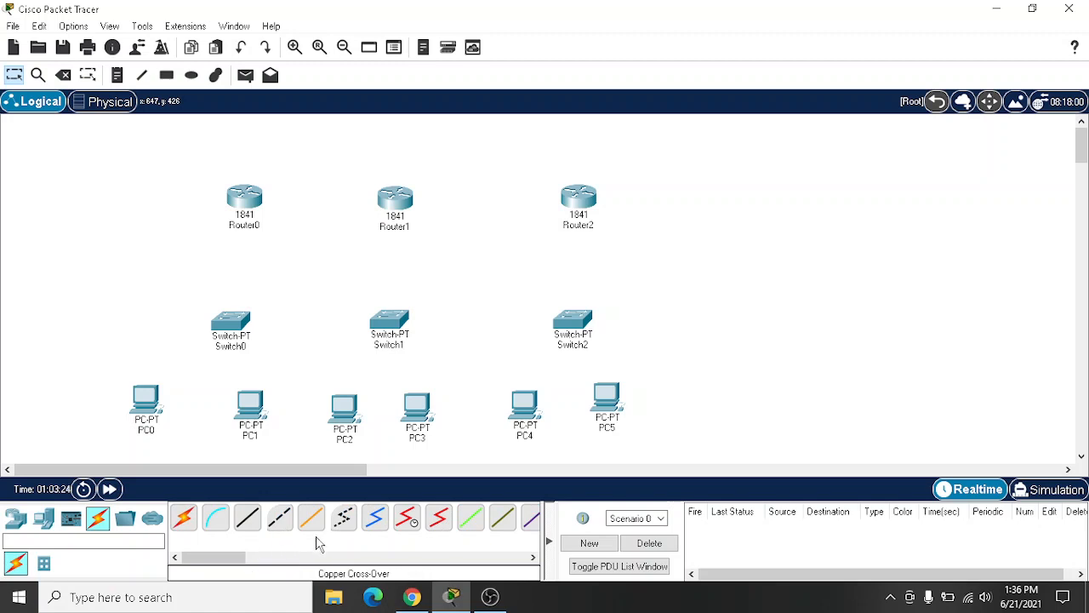
click(248, 517)
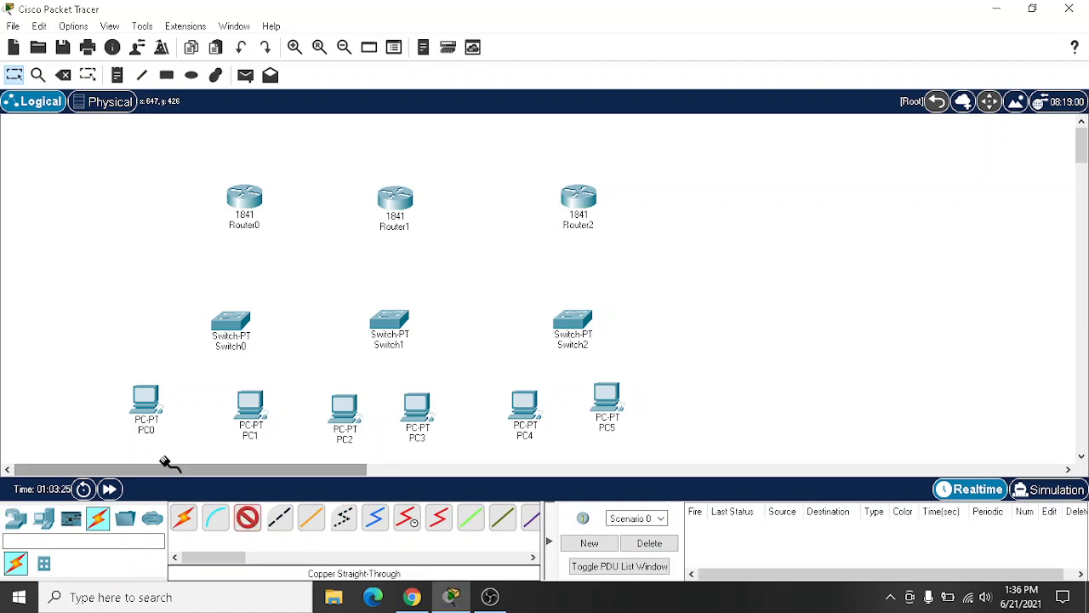
click(148, 402)
click(202, 473)
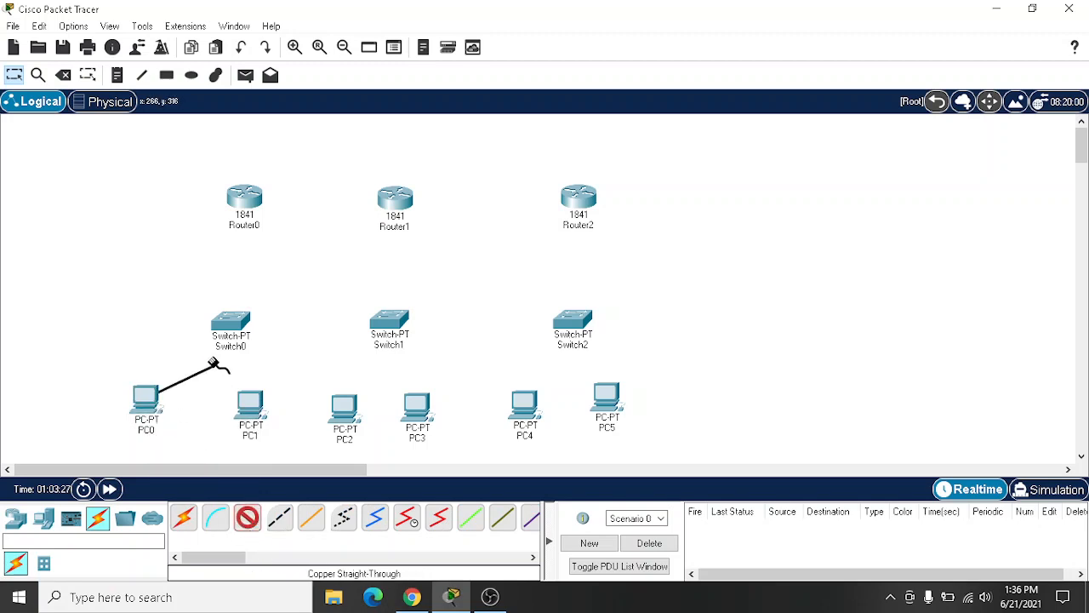
click(230, 321)
click(339, 350)
Step: Connect PC1 FastEthernet0 to Switch0 FastEthernet1/1 with a copper straight-through cable
click(248, 516)
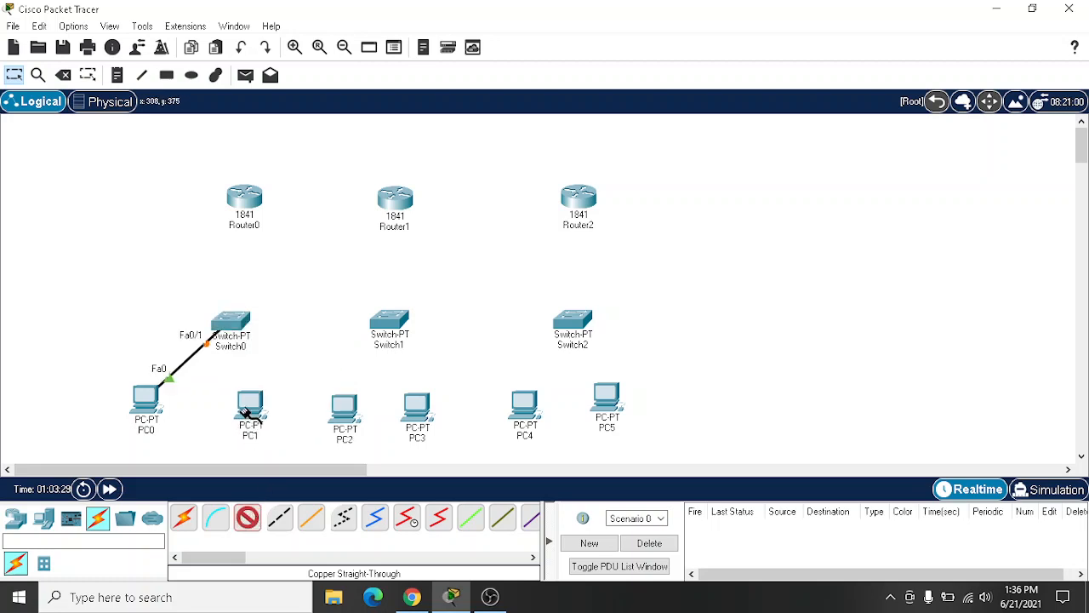
click(247, 397)
click(316, 458)
click(234, 322)
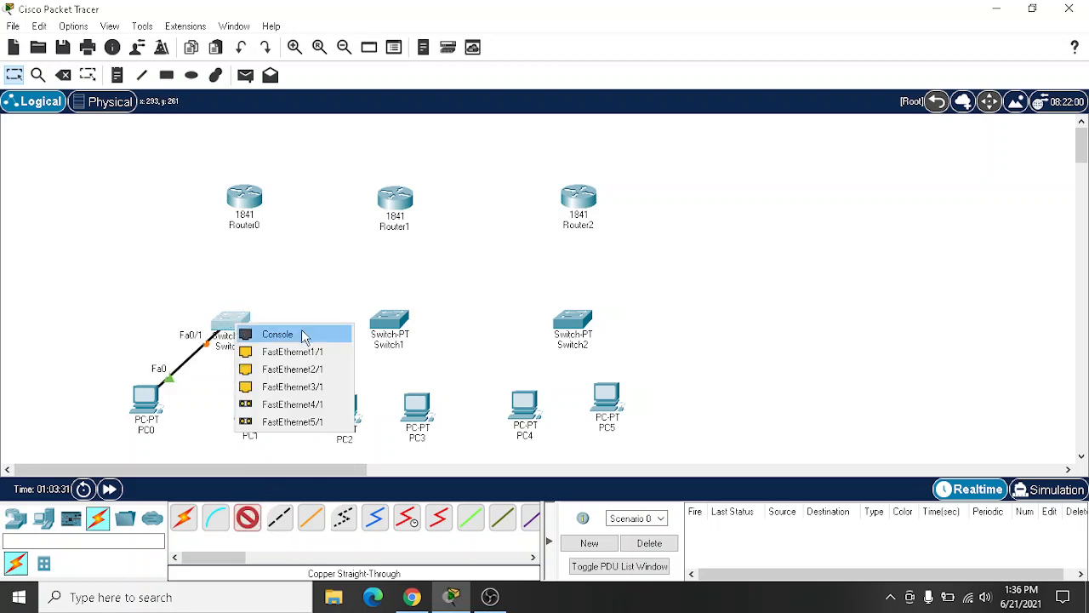
click(314, 358)
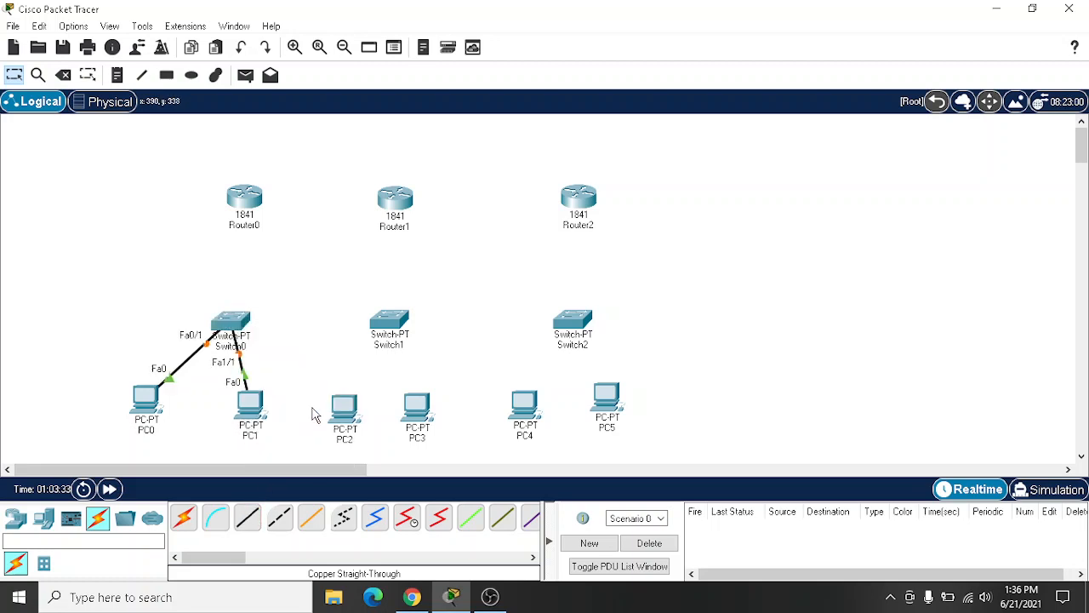
Step: Connect Switch0 FastEthernet2/1 to Router0 FastEthernet0/0 with a copper straight-through cable
click(247, 516)
click(231, 322)
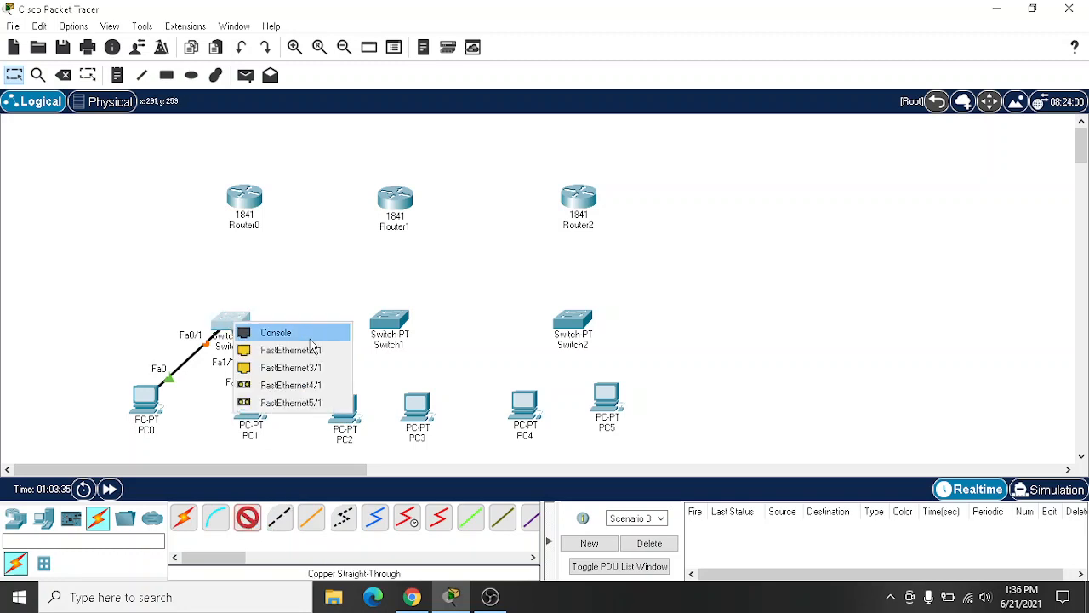
click(312, 350)
click(244, 199)
click(346, 244)
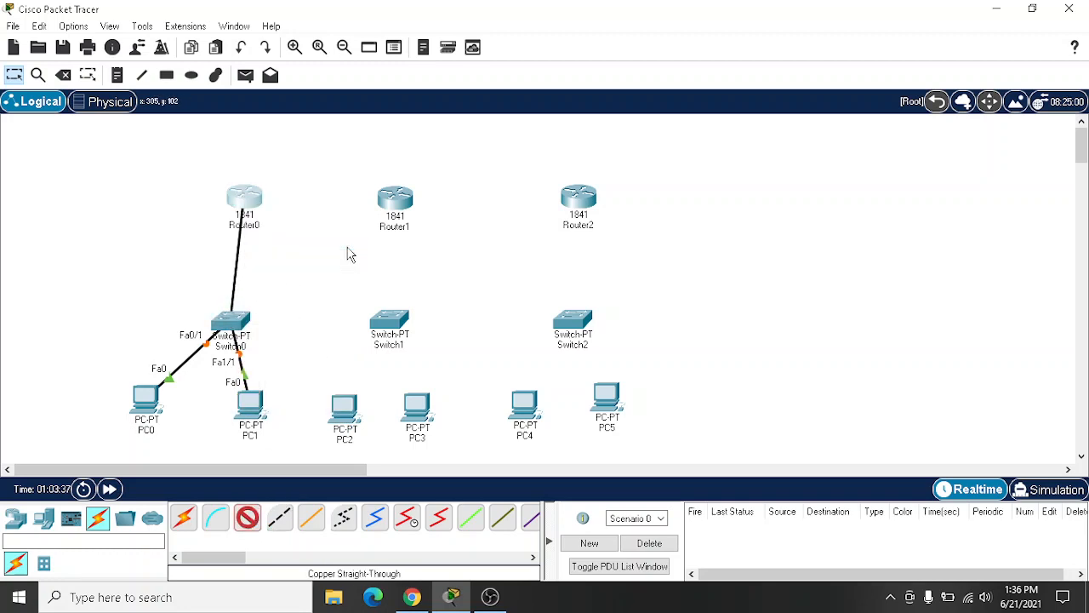
Step: Connect PC2 FastEthernet0 to Switch1 FastEthernet0/1 with a copper straight-through cable
click(248, 516)
click(345, 410)
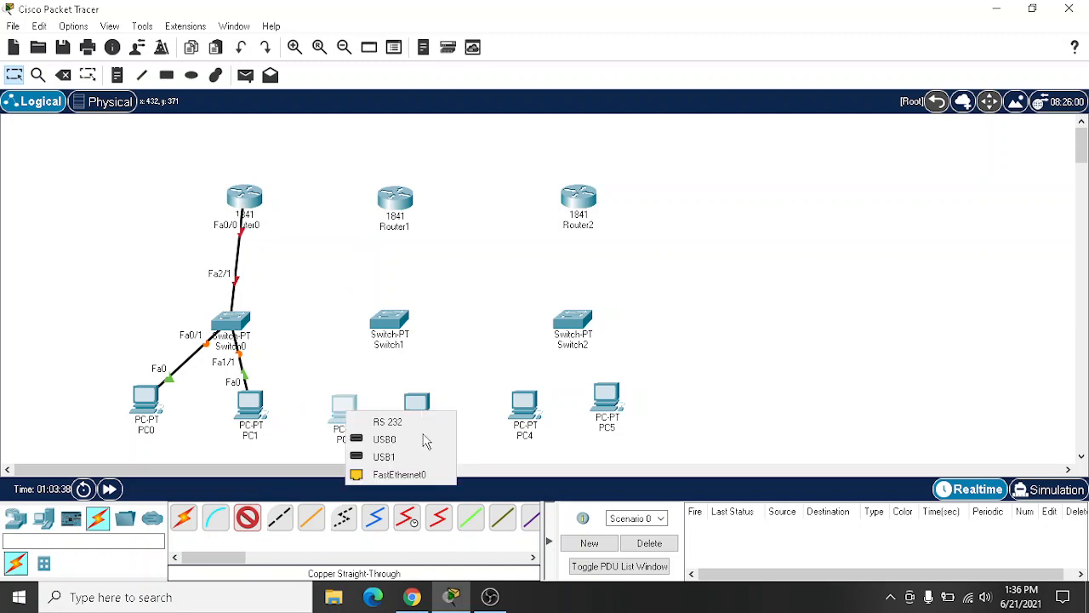
click(399, 474)
click(390, 322)
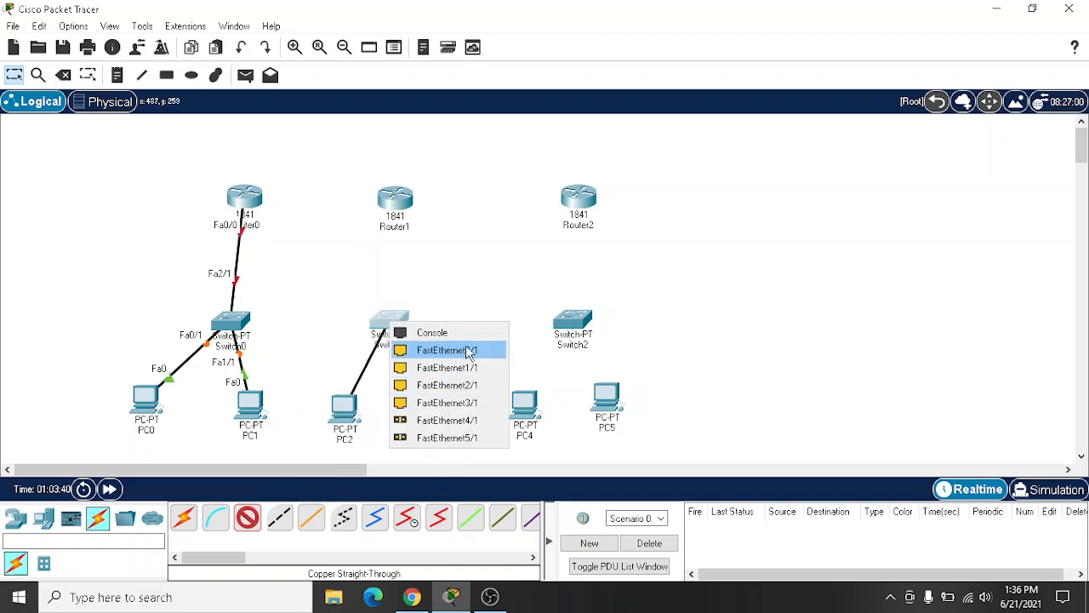
click(467, 352)
Step: Connect PC3 FastEthernet0 to Switch1 FastEthernet1/1 with a copper straight-through cable
click(248, 517)
click(419, 406)
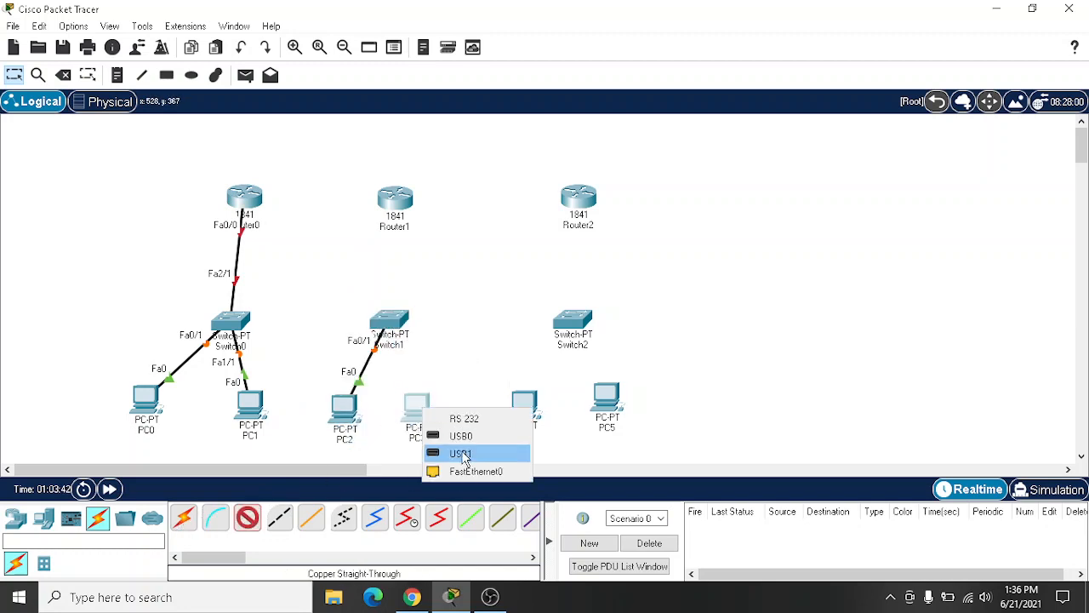
click(477, 471)
click(390, 321)
click(479, 362)
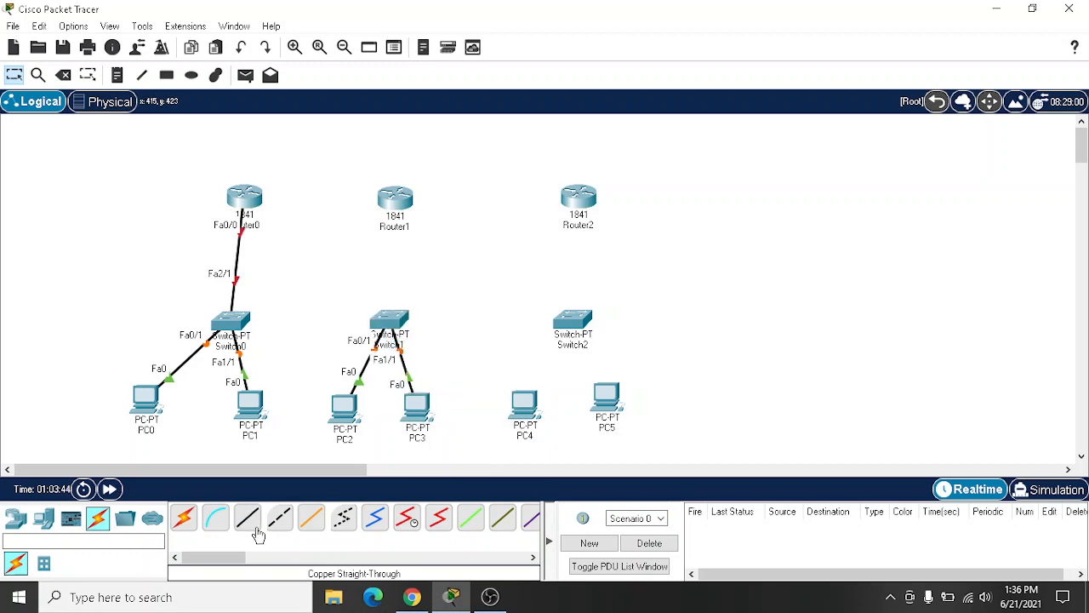
Step: Connect PC4 FastEthernet0 to Switch2 FastEthernet0/1 with a copper straight-through cable
click(247, 517)
click(523, 403)
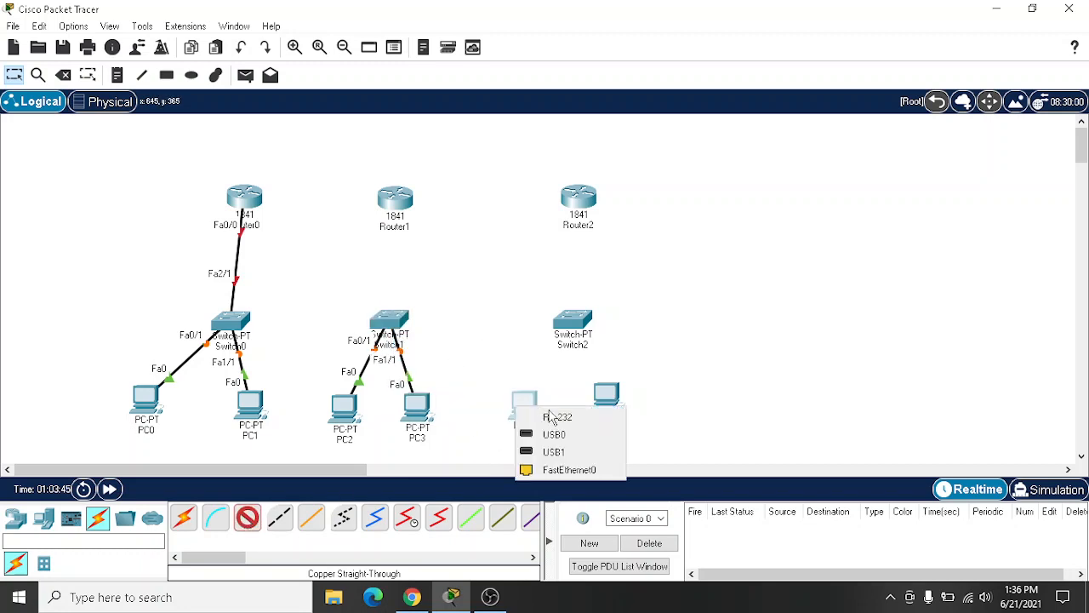
click(571, 471)
click(573, 322)
click(651, 349)
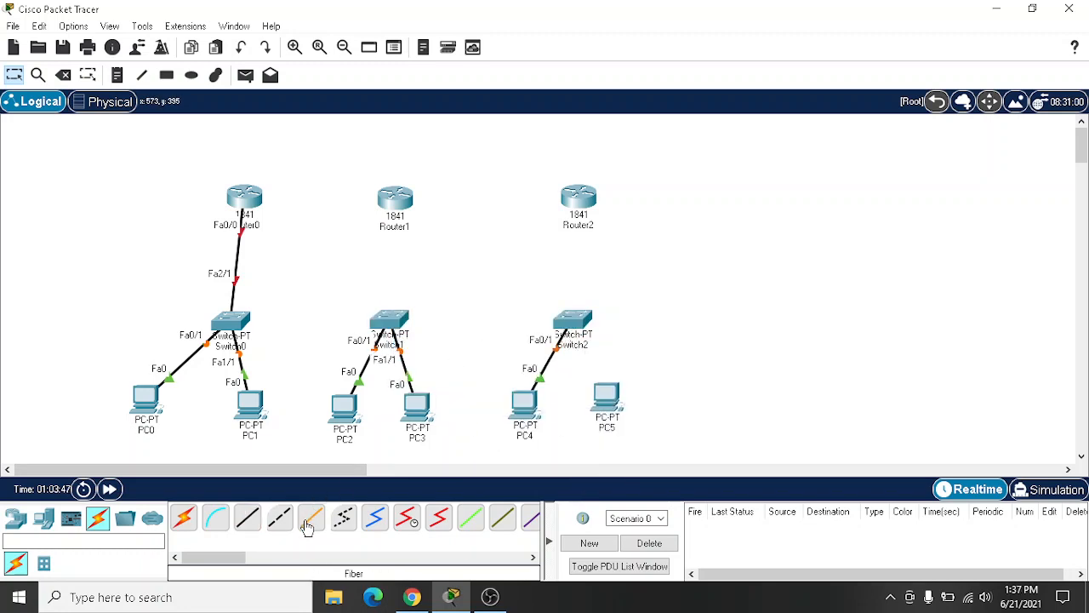
Step: Connect PC5 FastEthernet0 to Switch2 FastEthernet1/1 with a copper straight-through cable
click(247, 517)
click(605, 402)
click(675, 460)
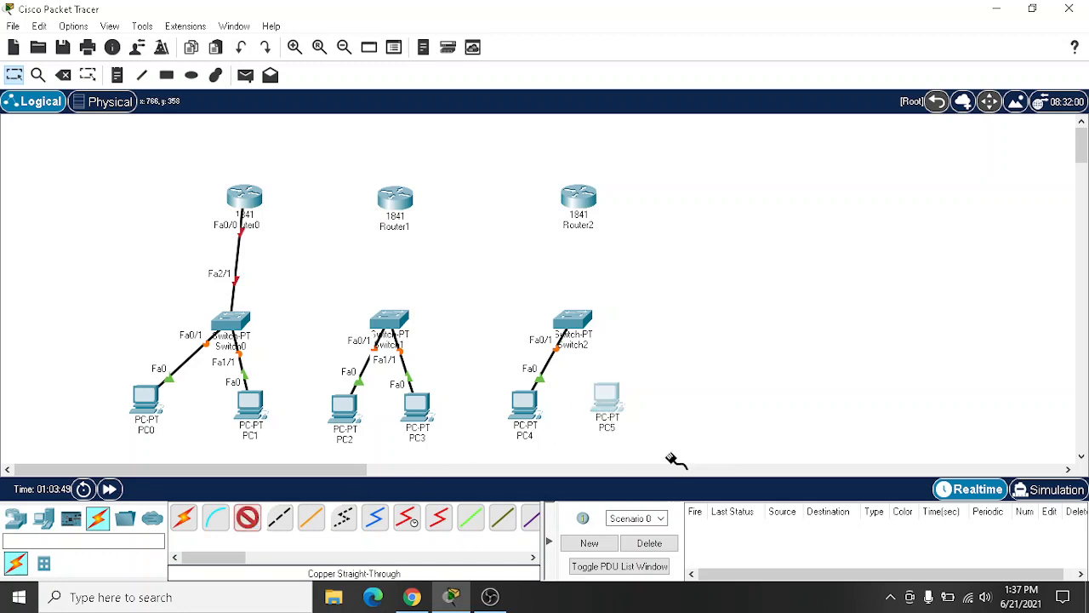
click(572, 322)
click(634, 345)
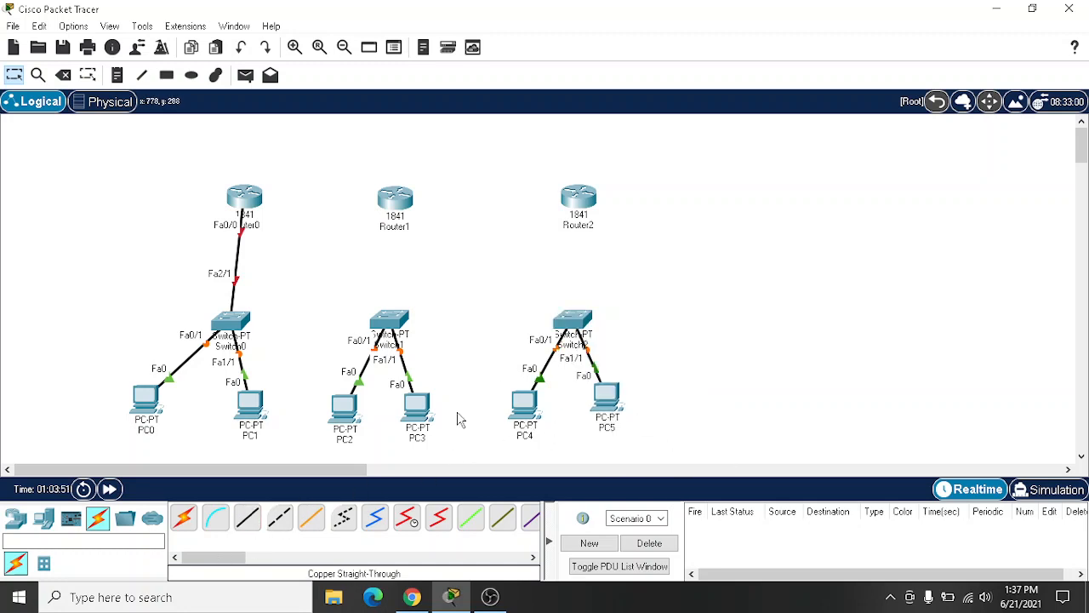
Step: Connect Switch1 FastEthernet2/1 to Router1 FastEthernet0/0 with a copper straight-through cable
click(248, 517)
click(392, 322)
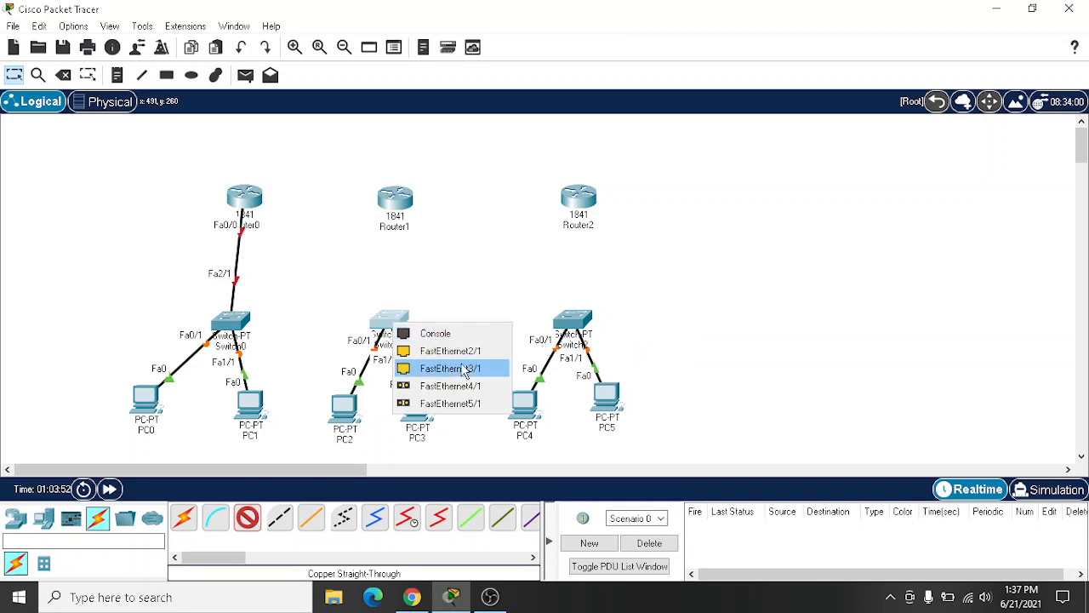
click(464, 368)
click(396, 196)
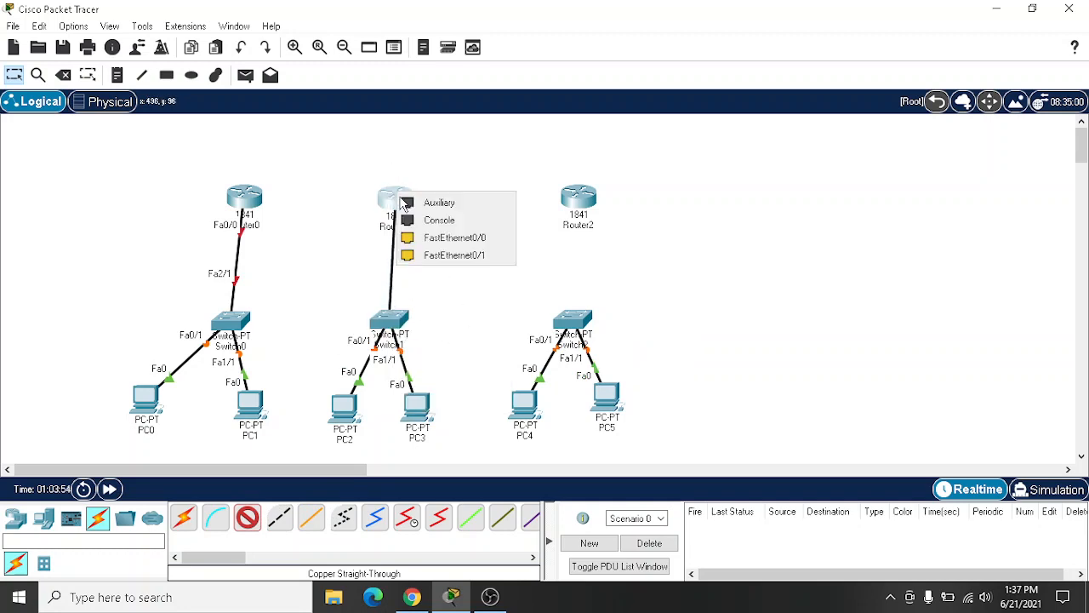
click(460, 241)
Step: Connect Switch2 FastEthernet2/1 to Router2 FastEthernet0/0 with a copper straight-through cable
click(247, 517)
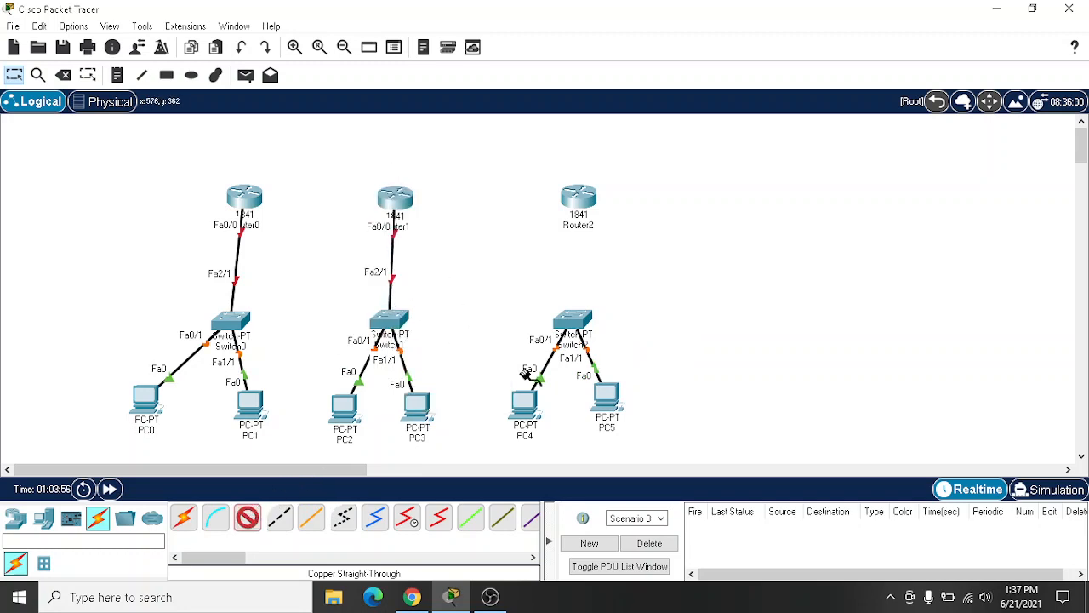
click(581, 319)
click(656, 347)
click(580, 199)
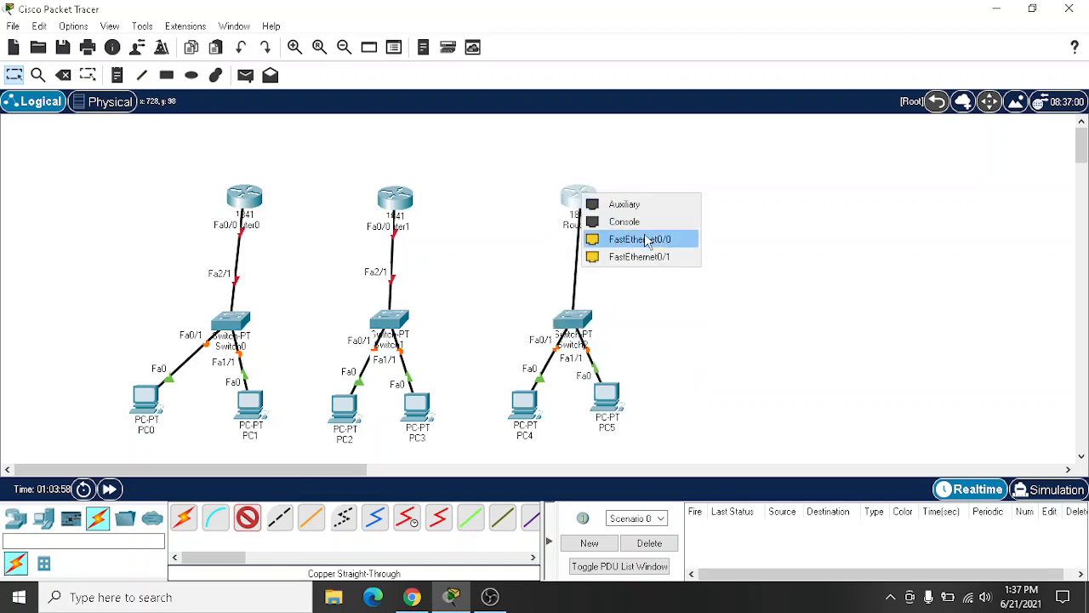
click(645, 240)
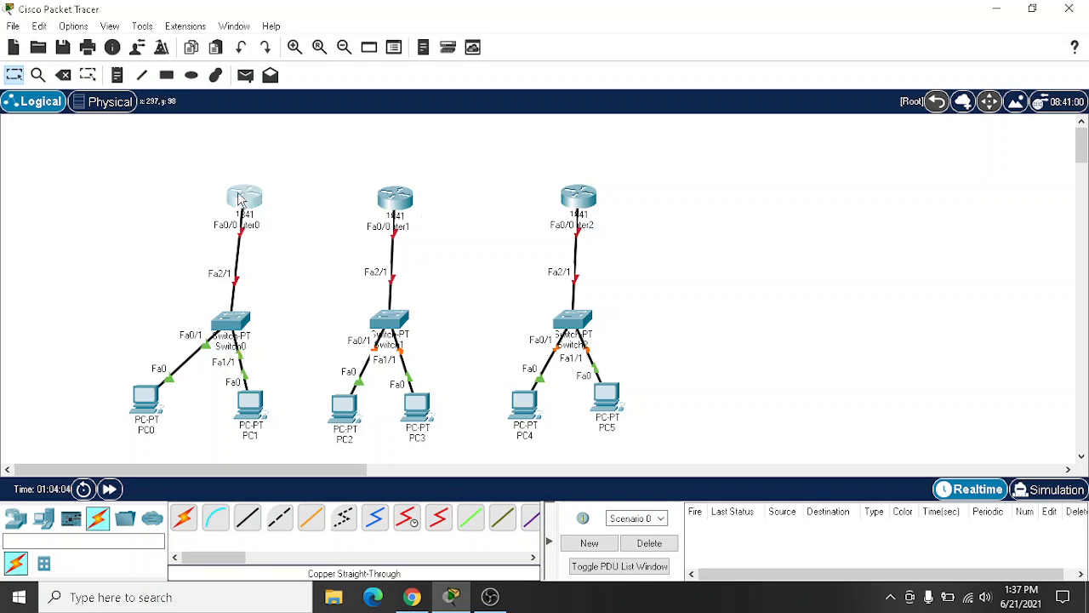
Step: With Router0 powered off, install an HWIC-2T module in each of its two slots and switch the power back on
click(287, 222)
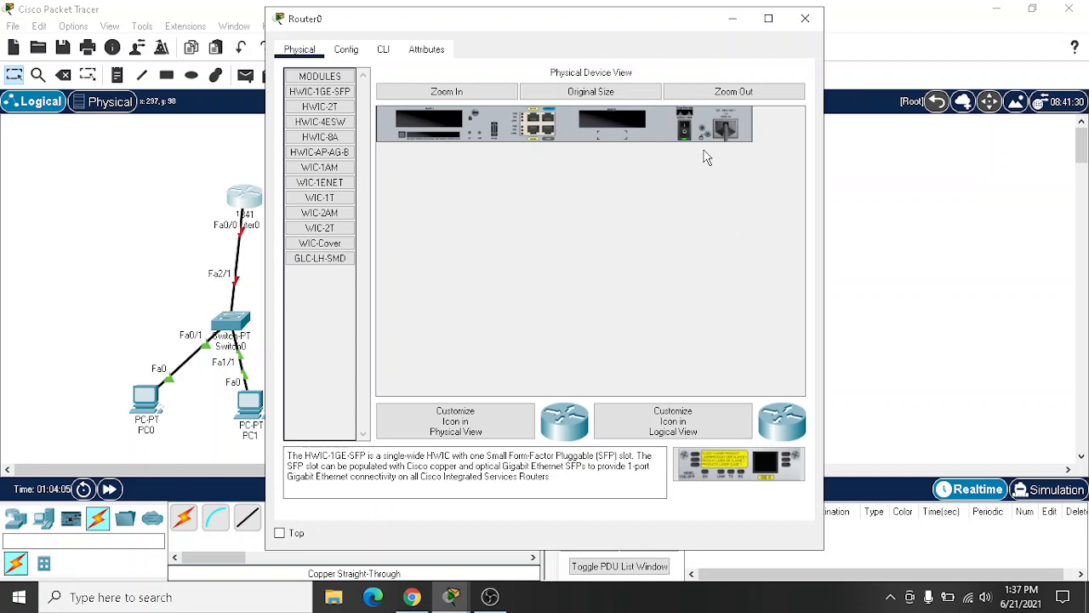
click(321, 109)
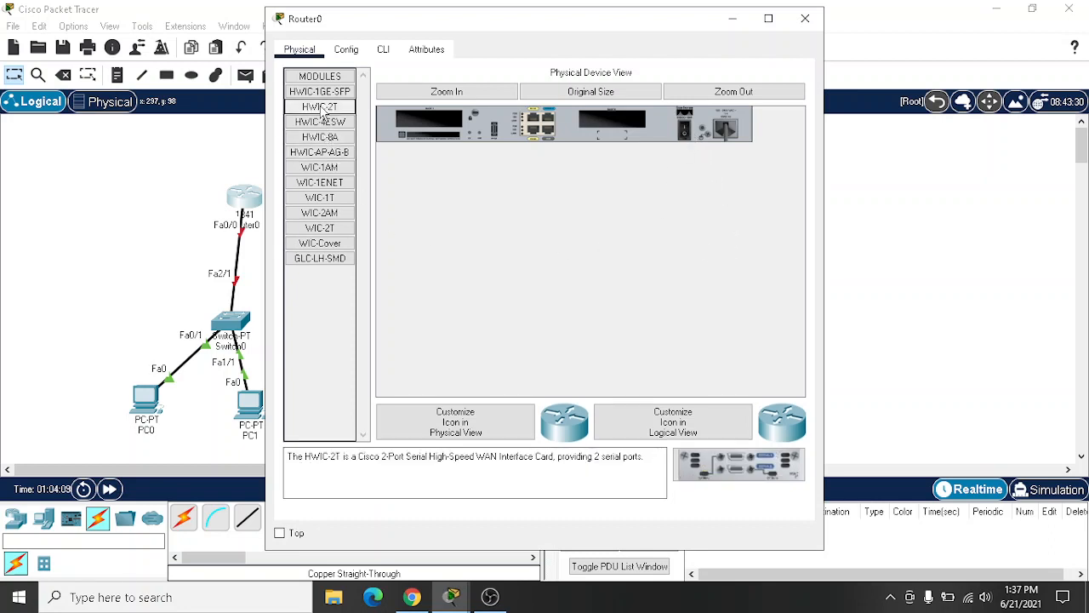
drag(322, 109, 439, 122)
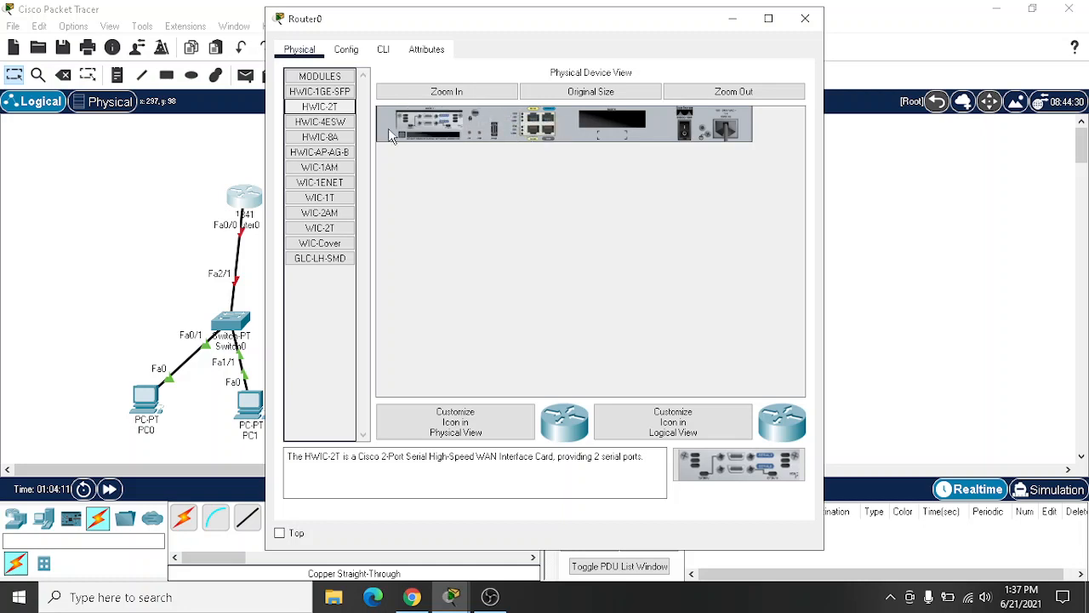
drag(339, 110, 617, 128)
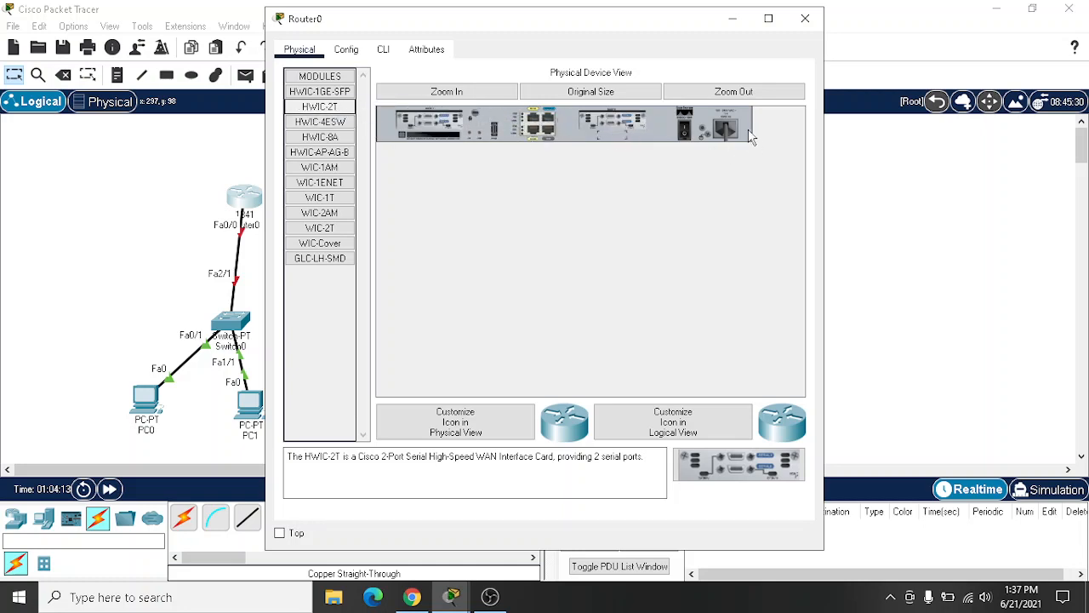
click(685, 130)
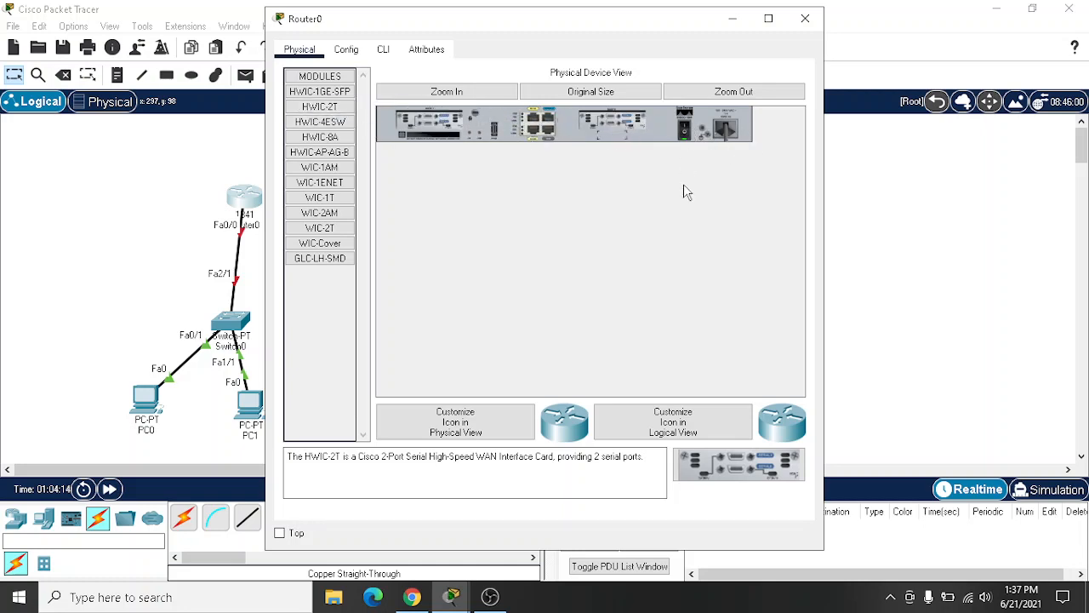
click(806, 18)
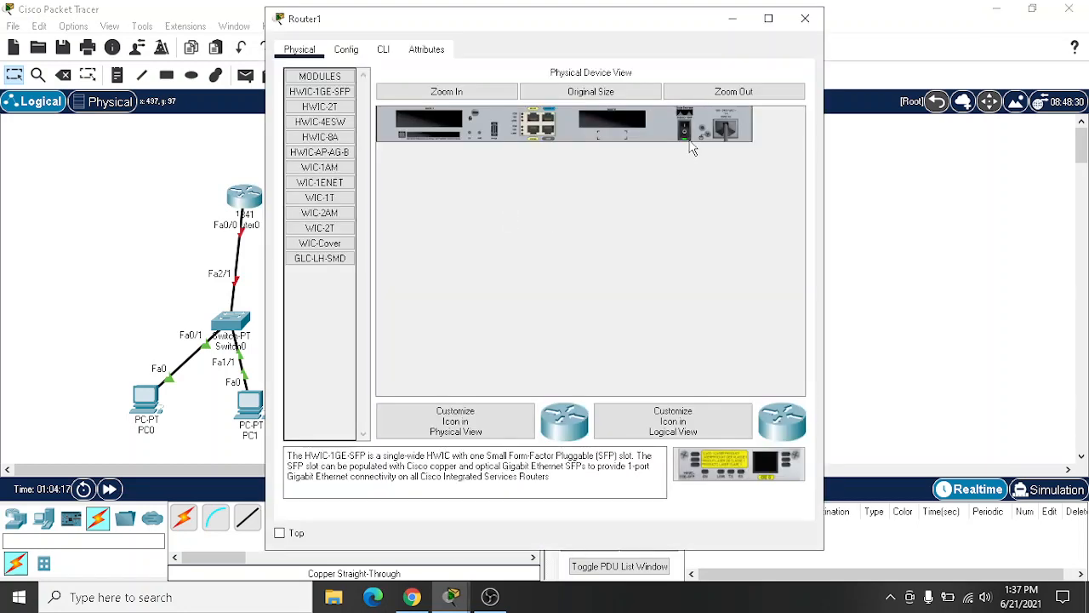
Step: Power off Router1, install an HWIC-2T module in each of its two slots, and switch the power back on
click(688, 140)
click(336, 110)
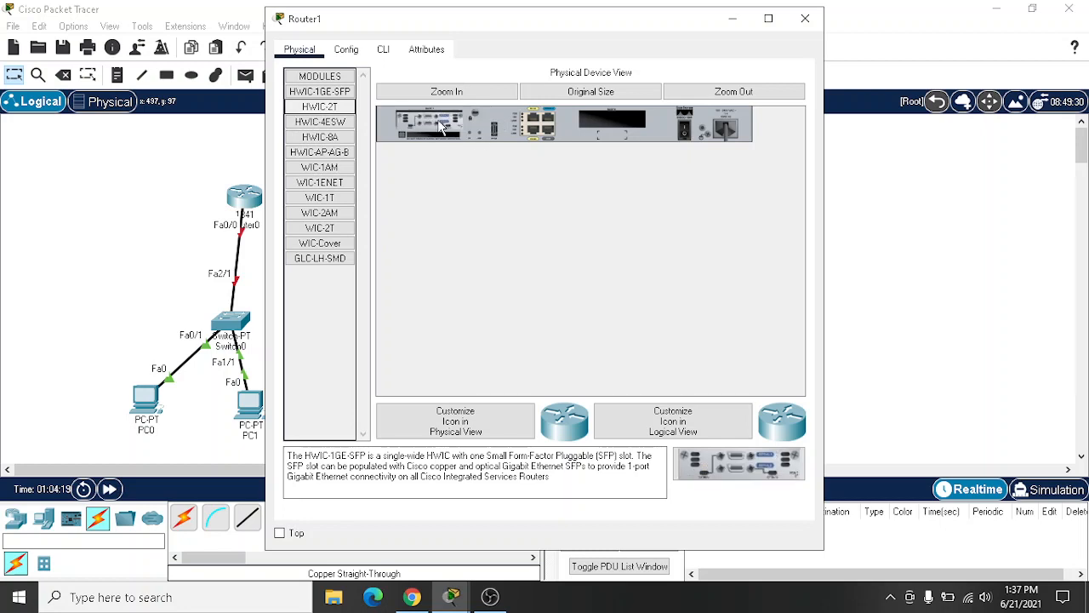
drag(338, 117, 606, 120)
click(685, 130)
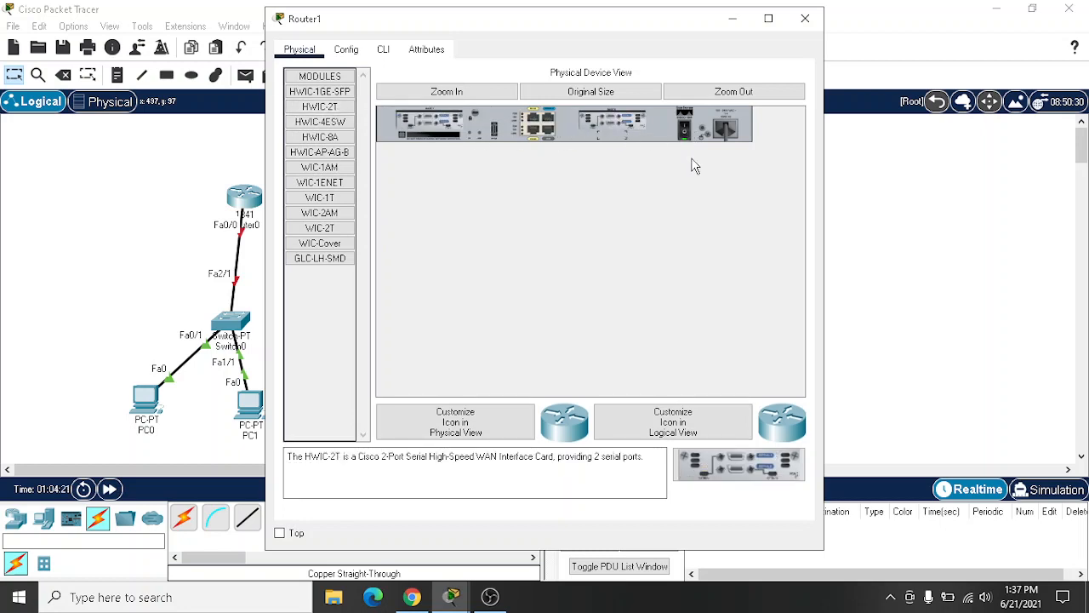
click(805, 18)
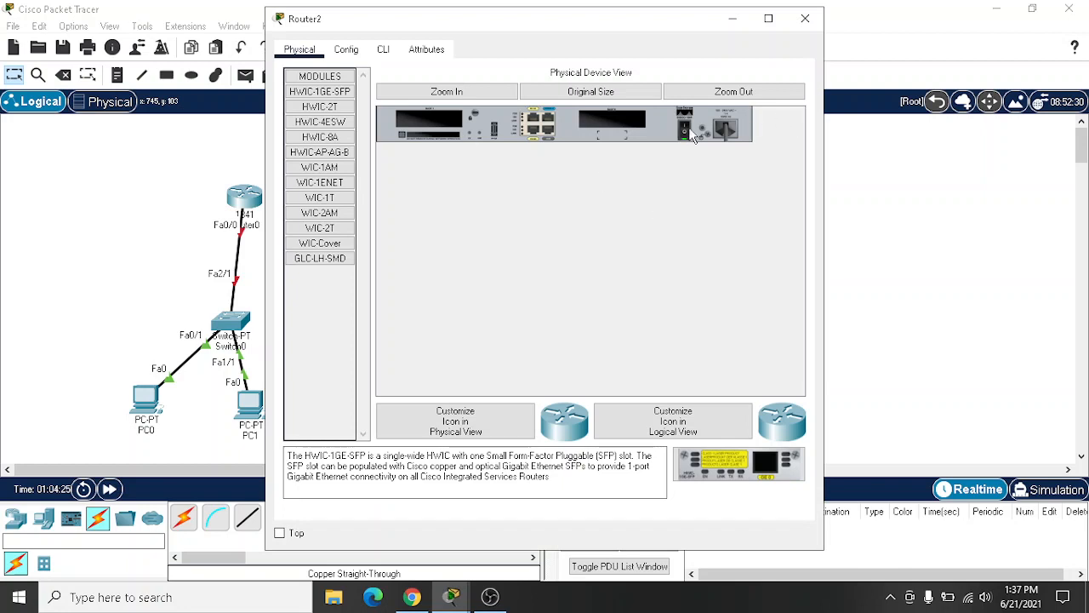
Step: With Router2 powered off, fit HWIC-2T modules in both of its slots and restore its power
drag(338, 109, 620, 125)
click(686, 130)
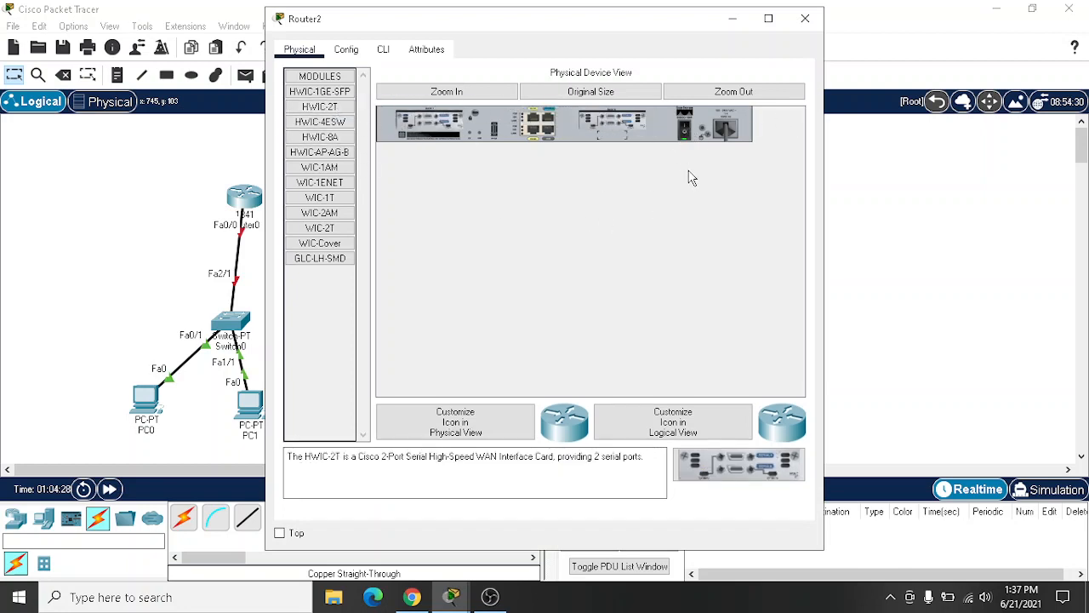
click(804, 19)
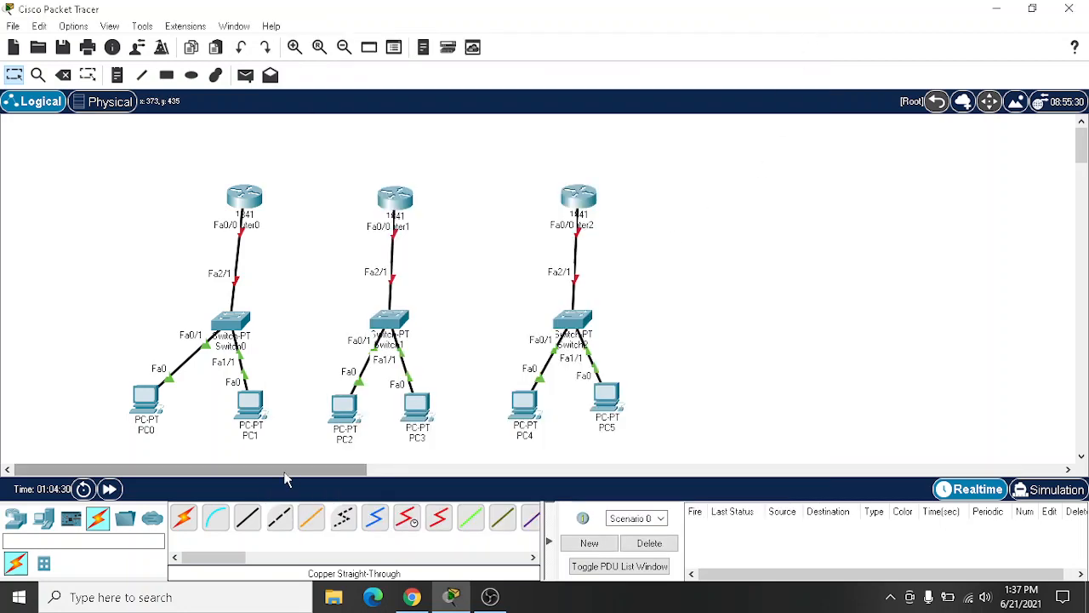
Step: Connect Router0 Serial0/1/0 to Router1 Serial0/1/0 with a Serial DTE cable
click(438, 517)
click(256, 201)
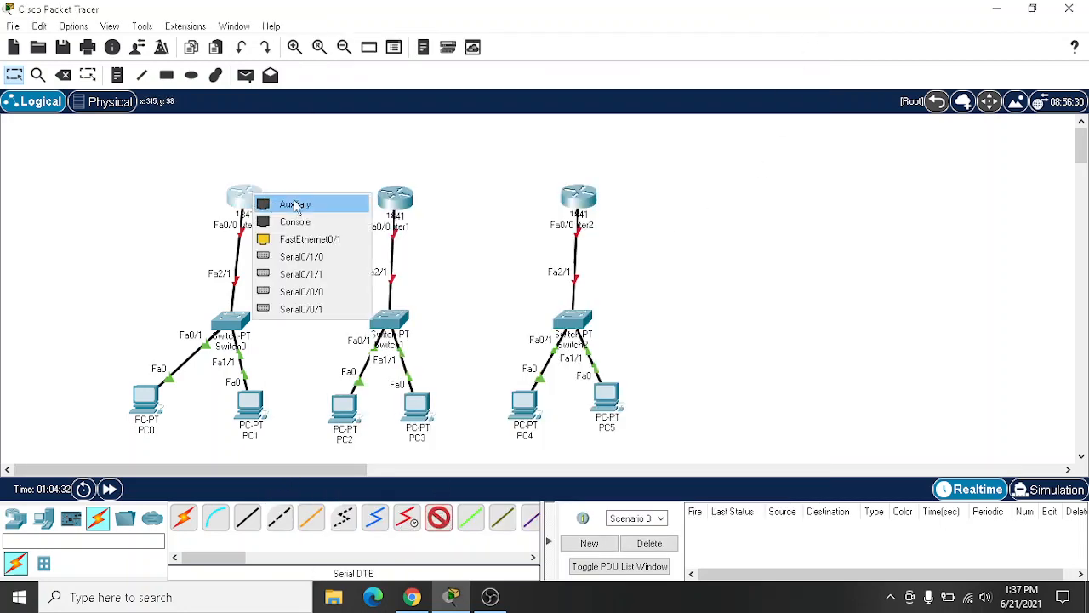
click(335, 266)
click(394, 201)
click(479, 264)
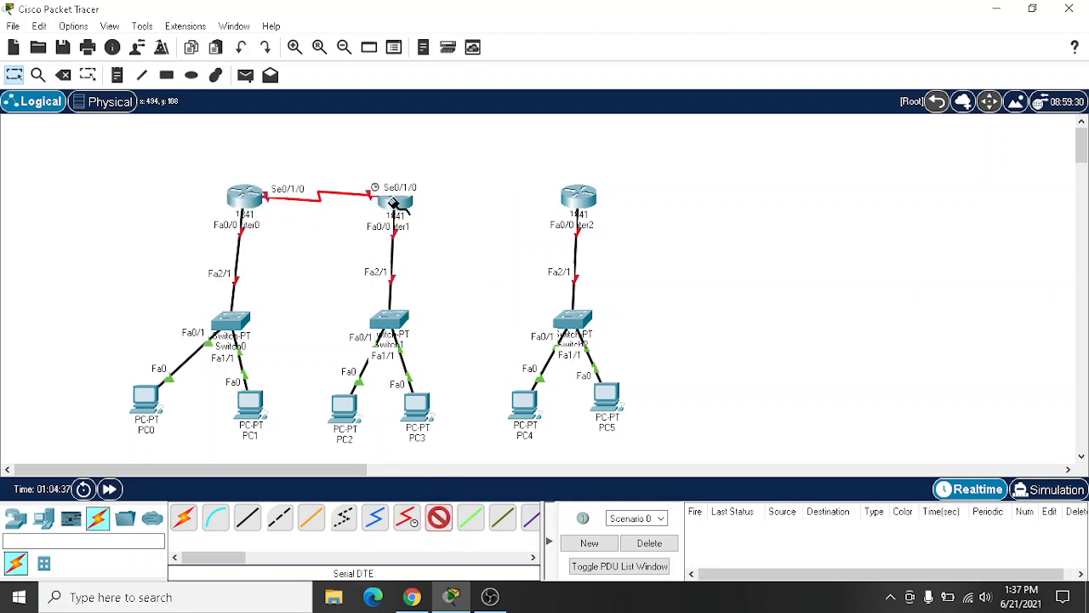
Step: Connect Router1 Serial0/1/1 to Router2 Serial0/1/1 with a Serial DTE cable
click(394, 203)
click(497, 283)
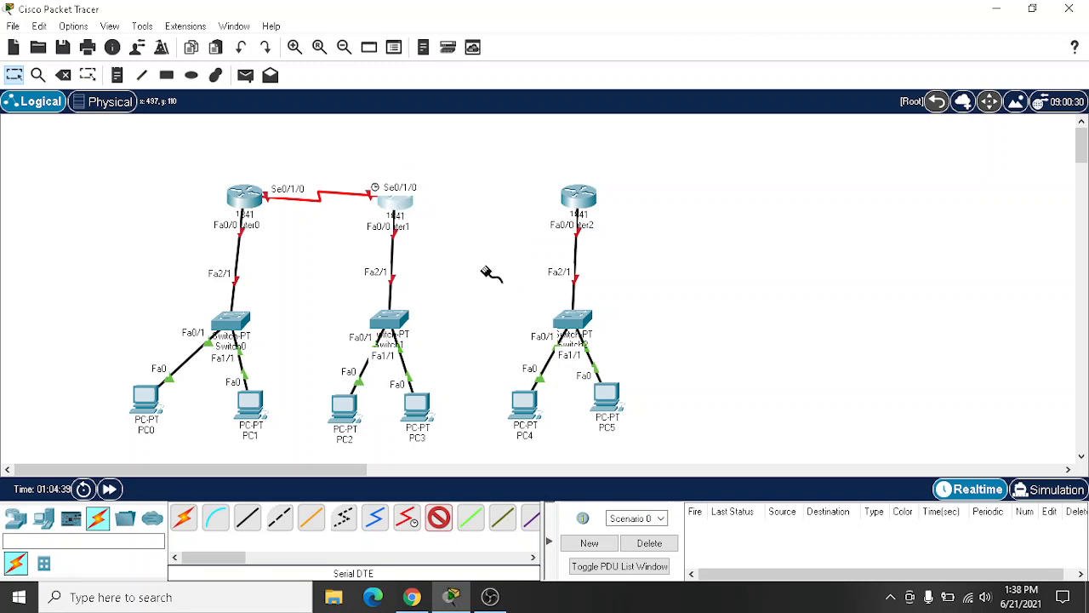
click(577, 196)
click(665, 269)
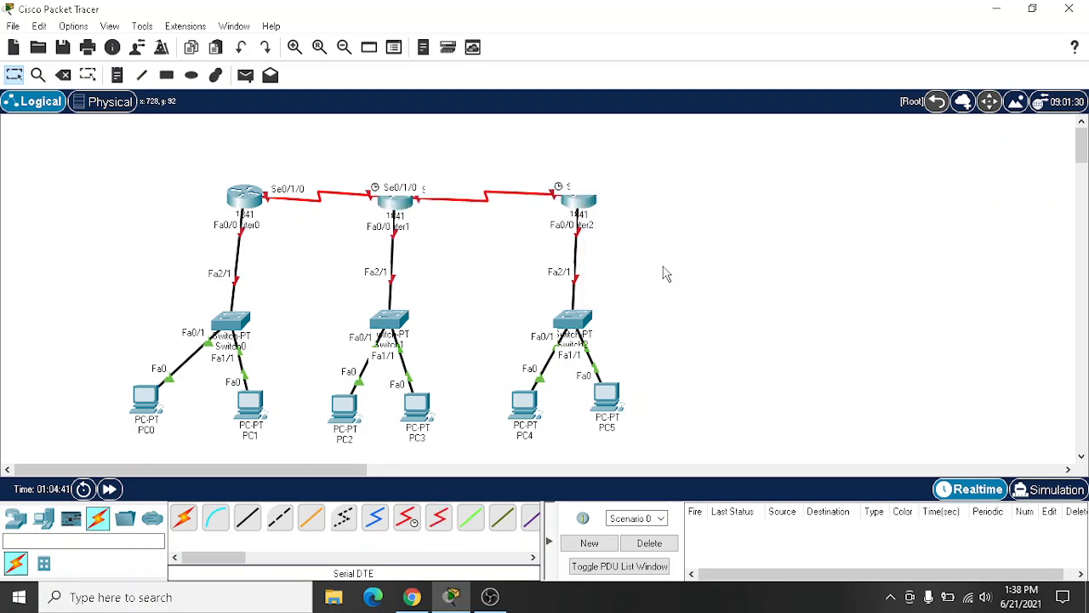
Step: Place a note reading 192.168.1.0 beside Switch0 to mark its network address
click(116, 75)
click(54, 304)
text(192)
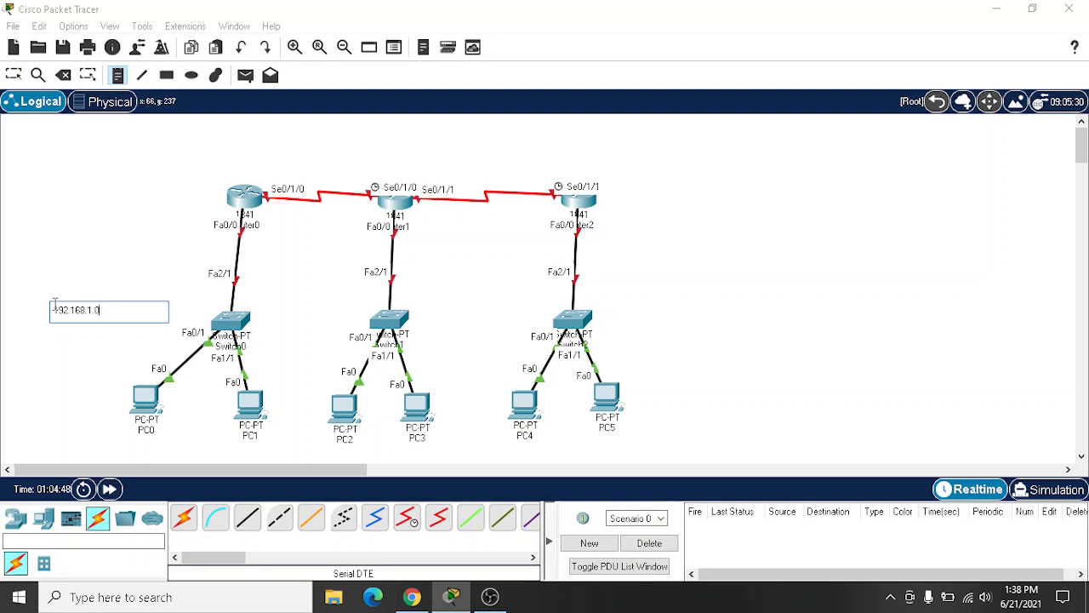
text(.168.1.0)
Step: Label PC0 with the note 192.168.1.2 and PC1 with the note 192.168.1.3, each placed below its PC
click(104, 439)
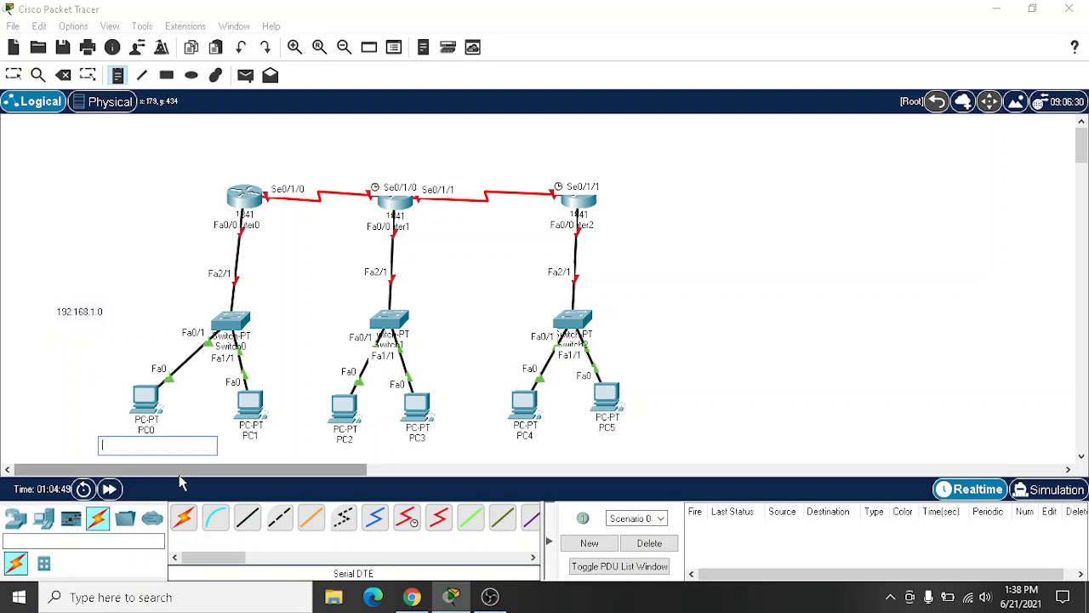
text(192.168.1.2)
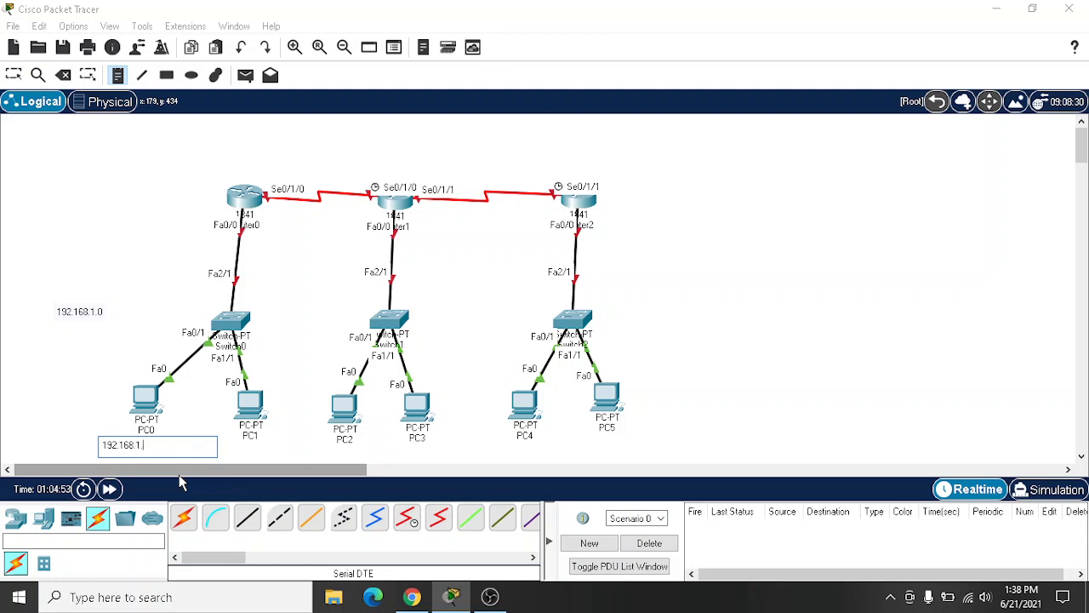
click(228, 441)
text(192.168)
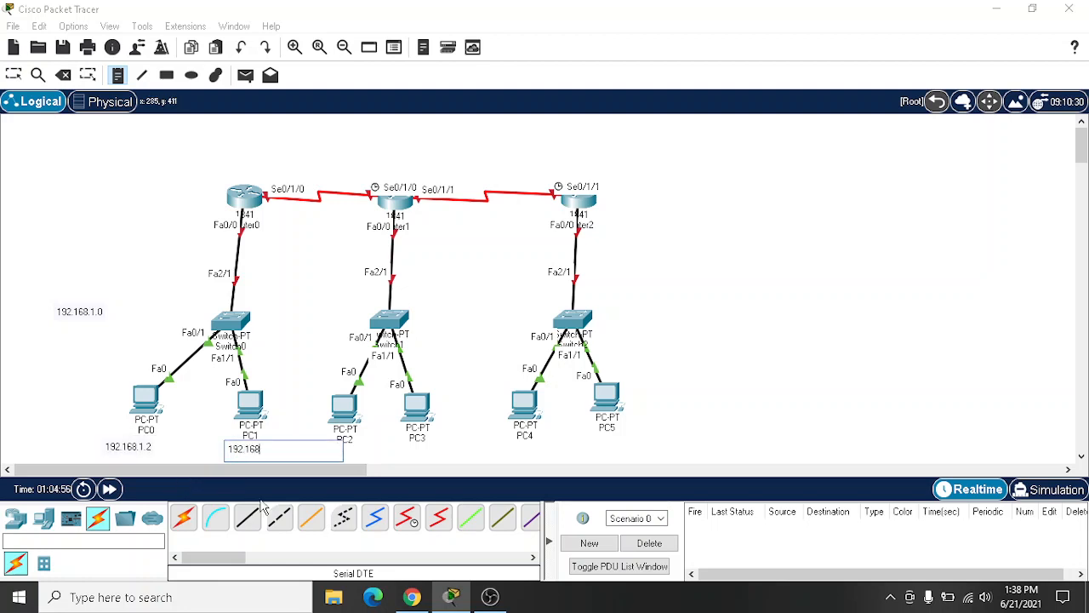
text(.1.3)
Step: Add network address notes reading 192.168.2.0 beside Switch1 and 192.168.3.0 beside Switch2
click(291, 305)
text(19)
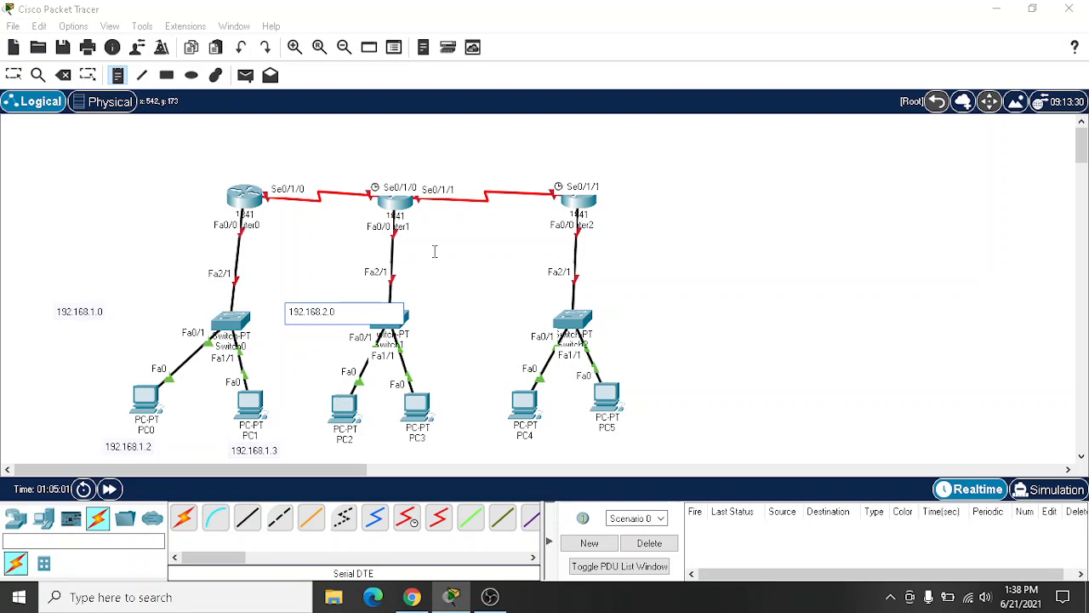
click(464, 317)
text(1)
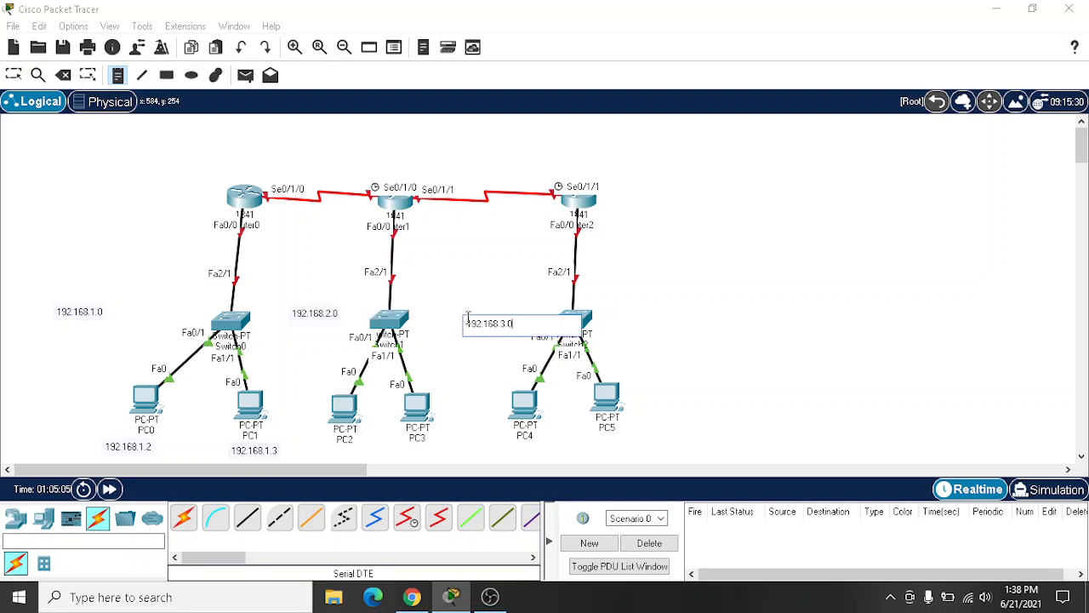
text(92.168.3.0)
Step: Label PC2 with the note 192.168.2.2 and PC3 with the note 192.168.2.3, each placed below its PC
click(312, 447)
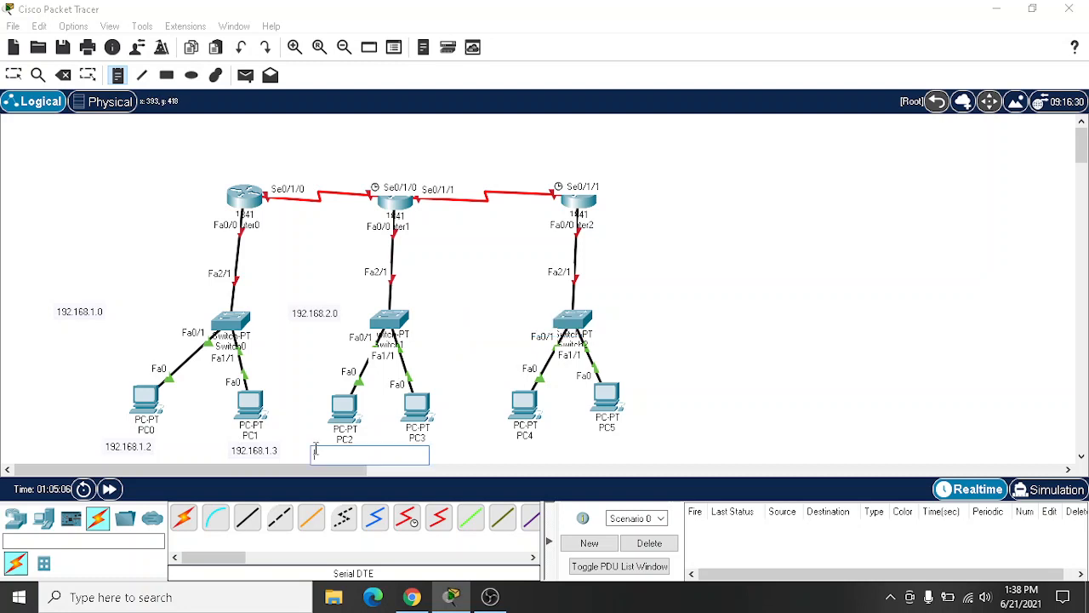
text(192.168.2.2)
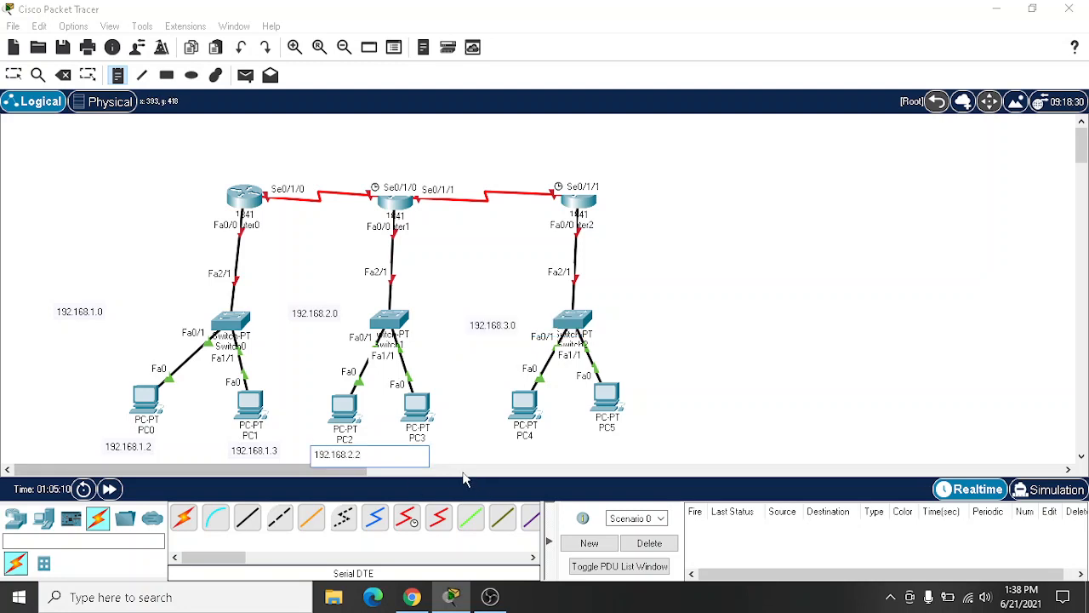
click(406, 456)
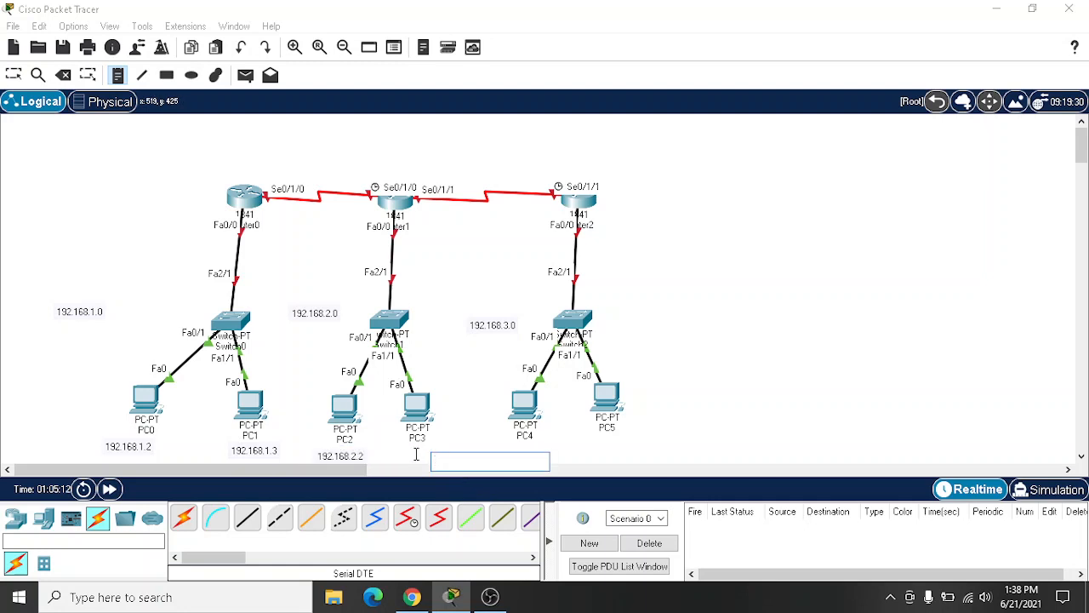
text(192.168.)
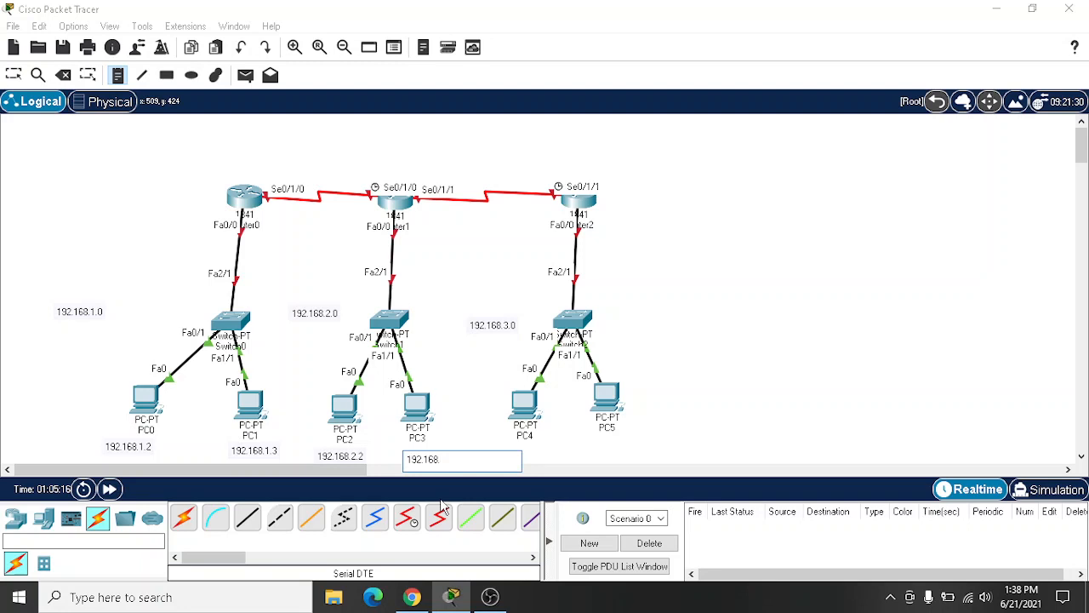
text(2.3)
Step: Label PC4 with the note 192.168.3.2 and PC5 with the note 192.168.3.3, and return to the selection tool
click(508, 443)
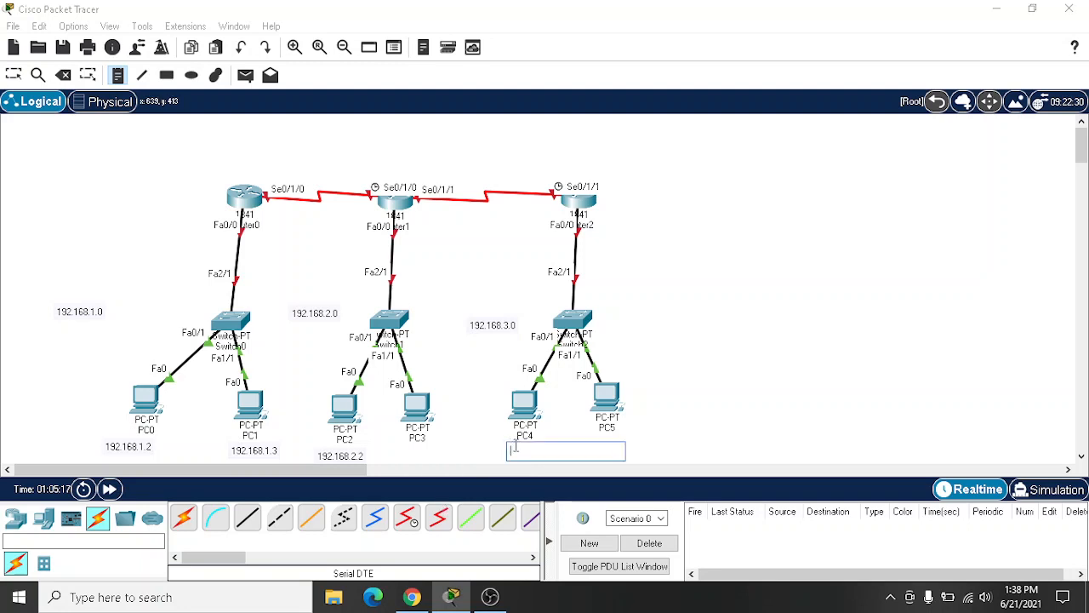
text(192.168.3.2)
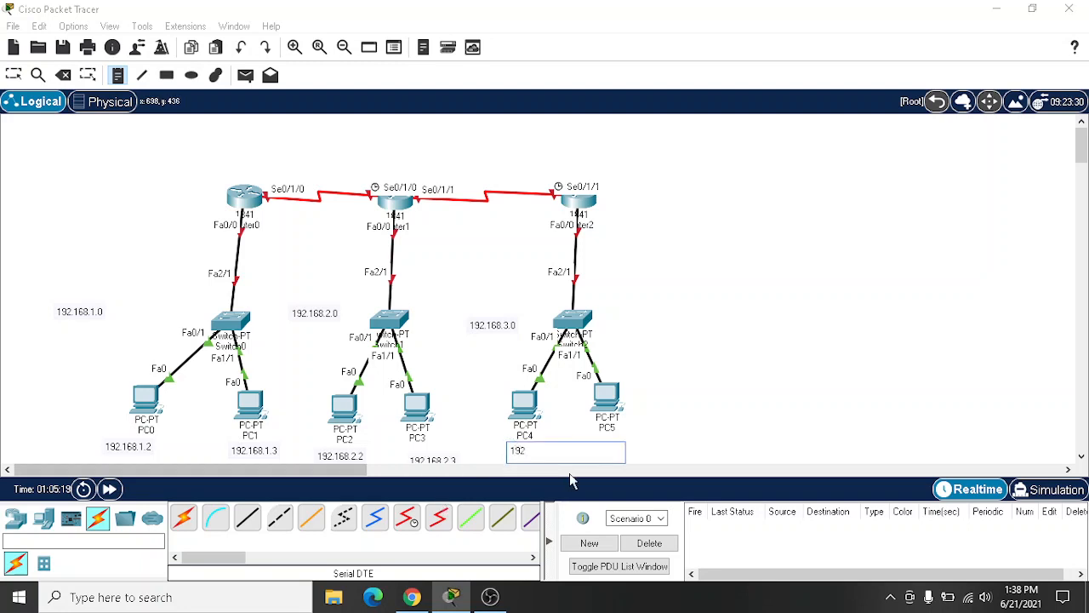
click(625, 449)
text(19)
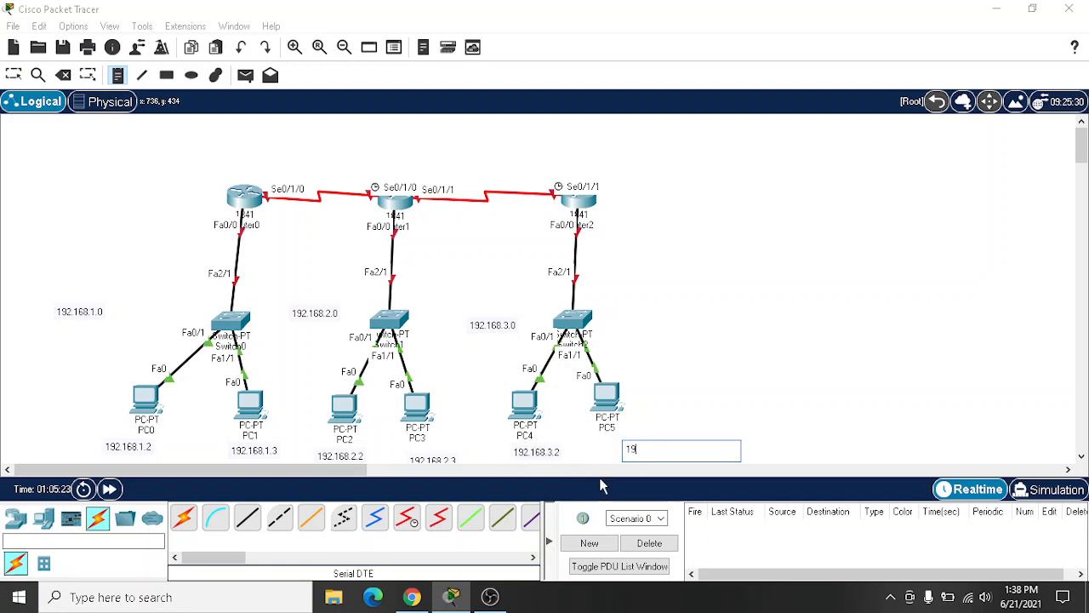
text(2.168.3.3)
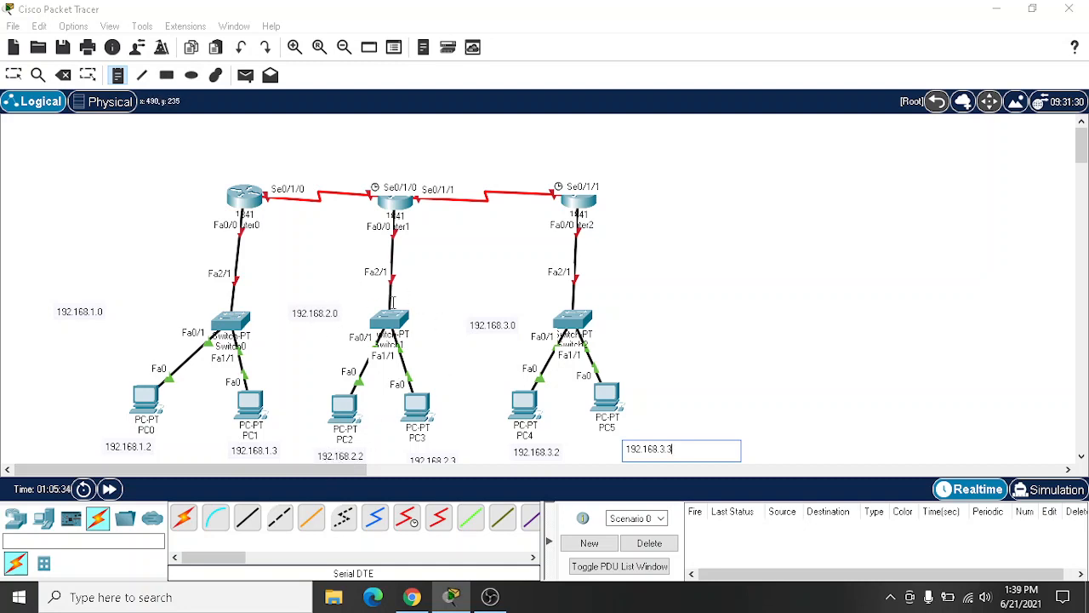
click(621, 304)
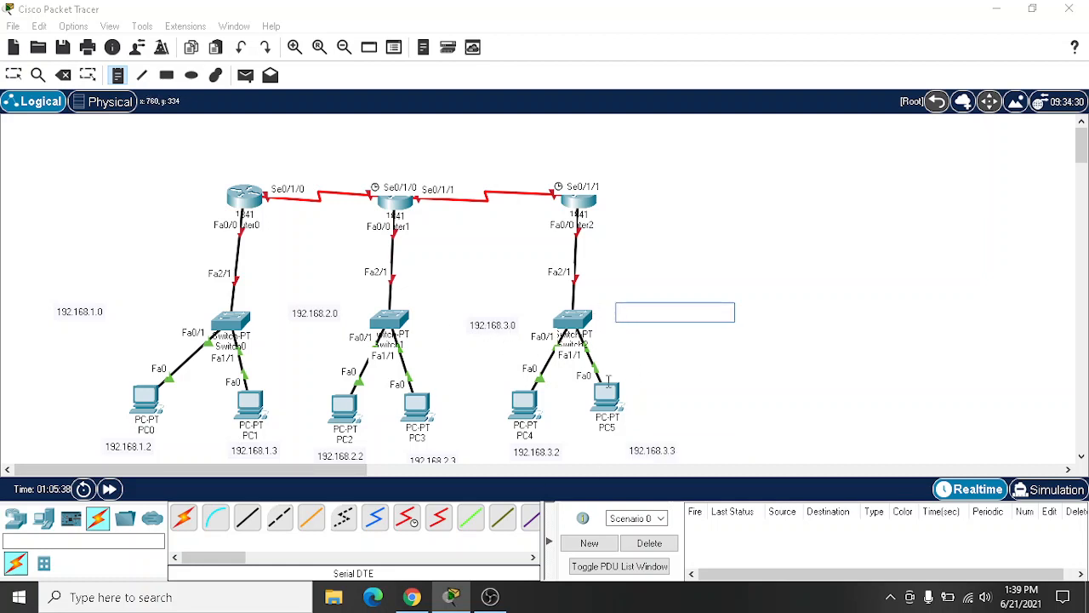
click(14, 75)
Step: Set PC0's static IPv4 default gateway to 192.168.1.1
click(146, 410)
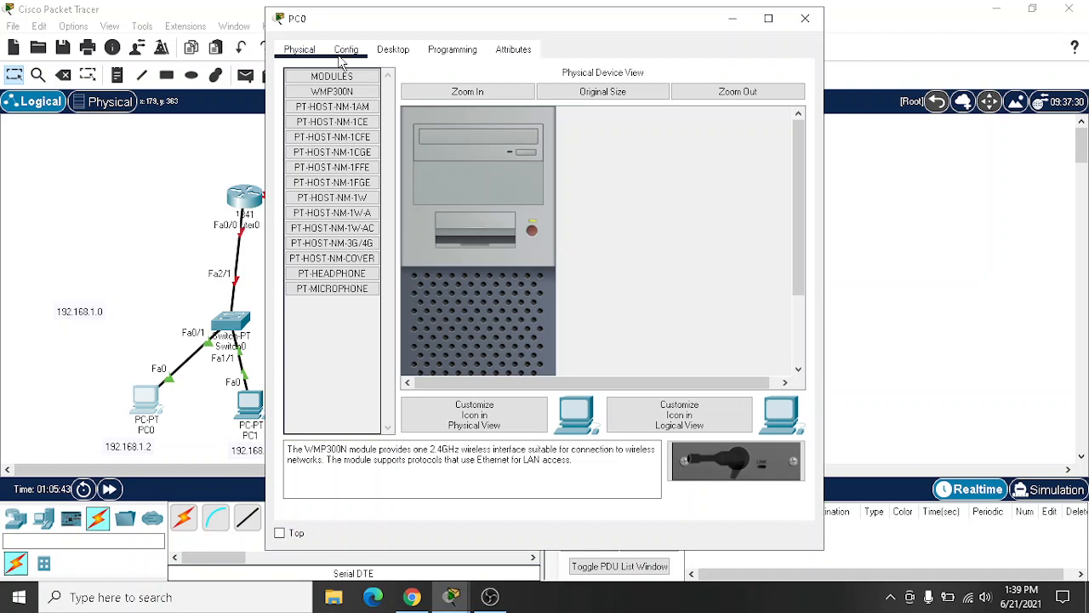
click(345, 50)
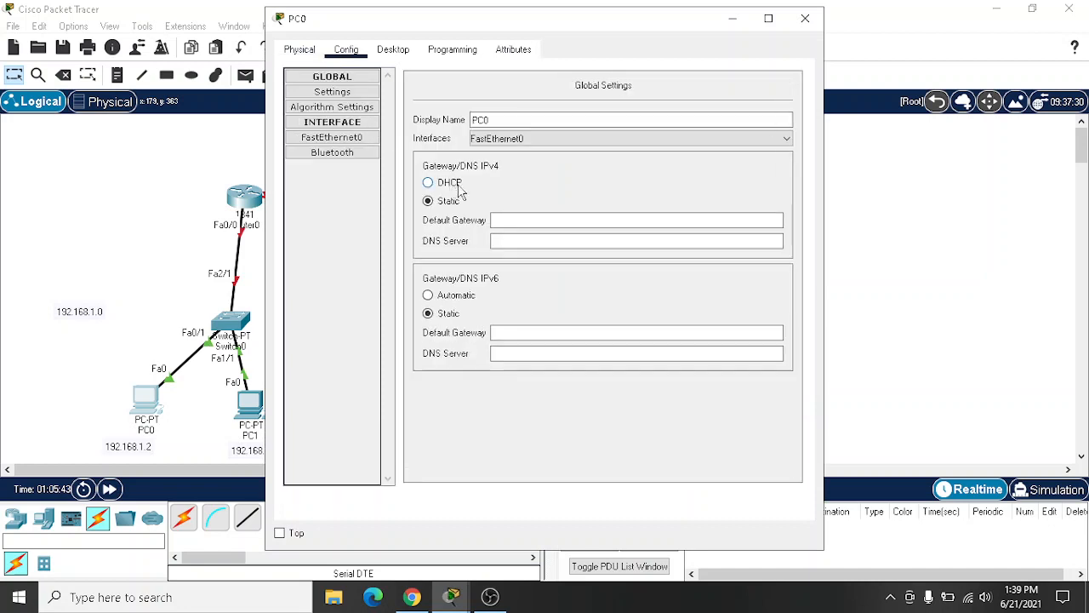
click(519, 217)
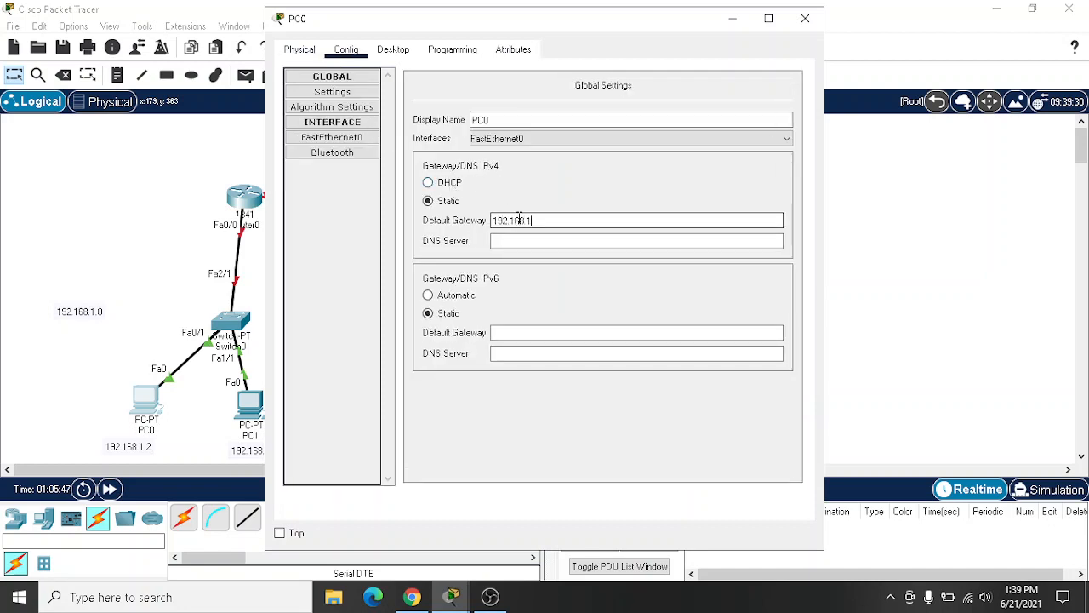
text(192.168.1.1)
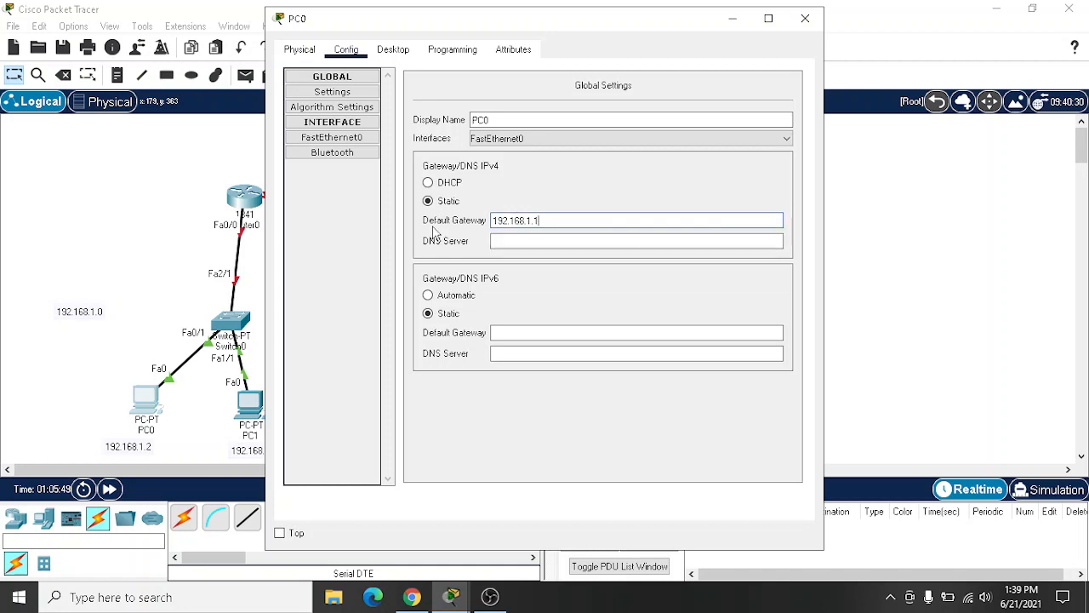
Step: Give PC0's FastEthernet0 interface the IPv4 address 192.168.1.2 with subnet mask 255.255.255.0, and close its configuration
click(358, 140)
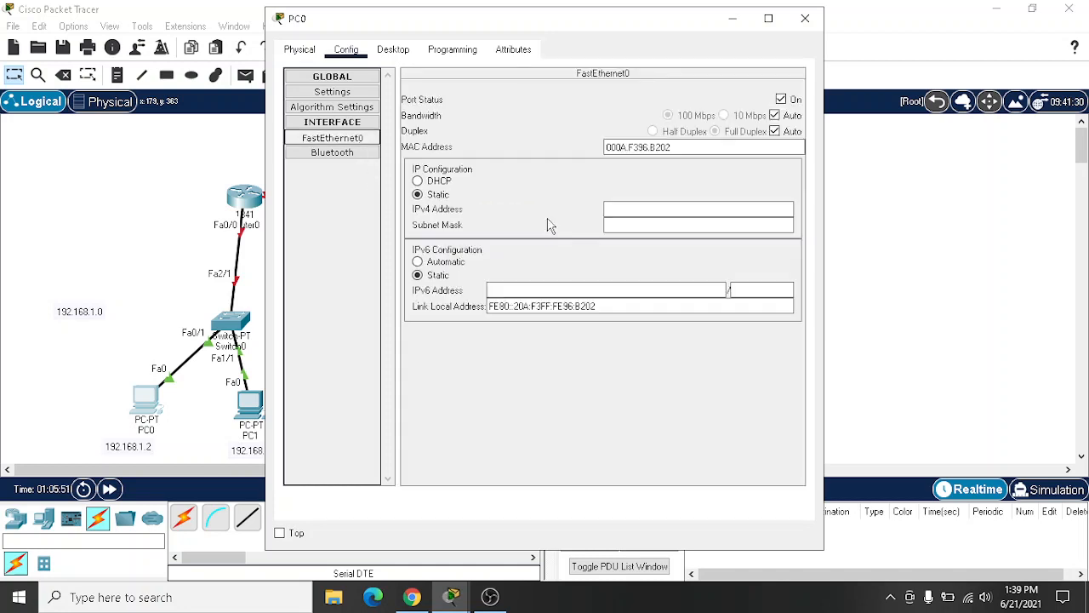
click(664, 209)
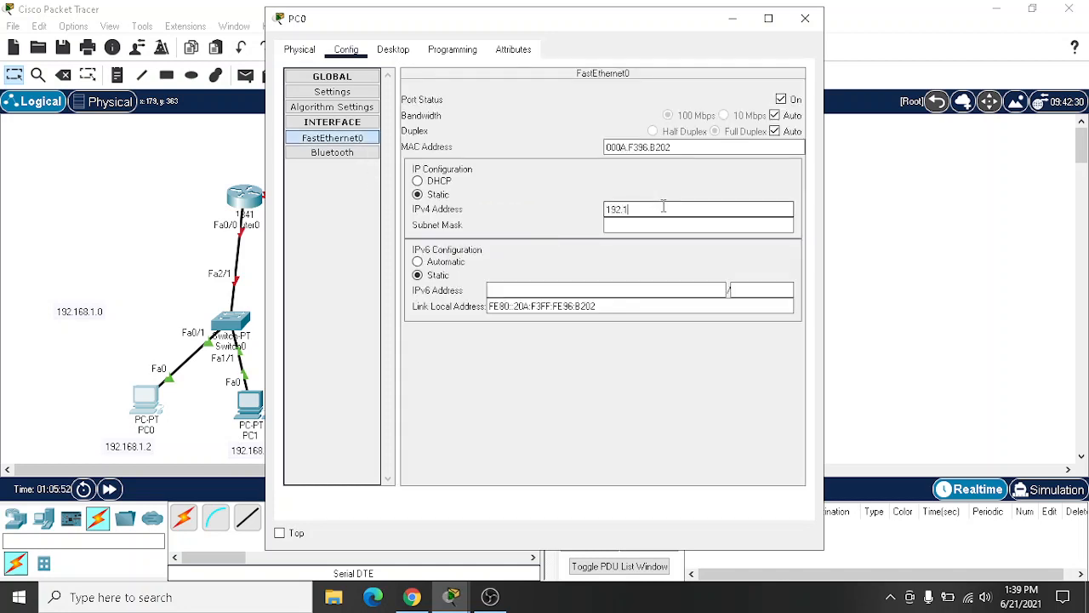
key(Tab)
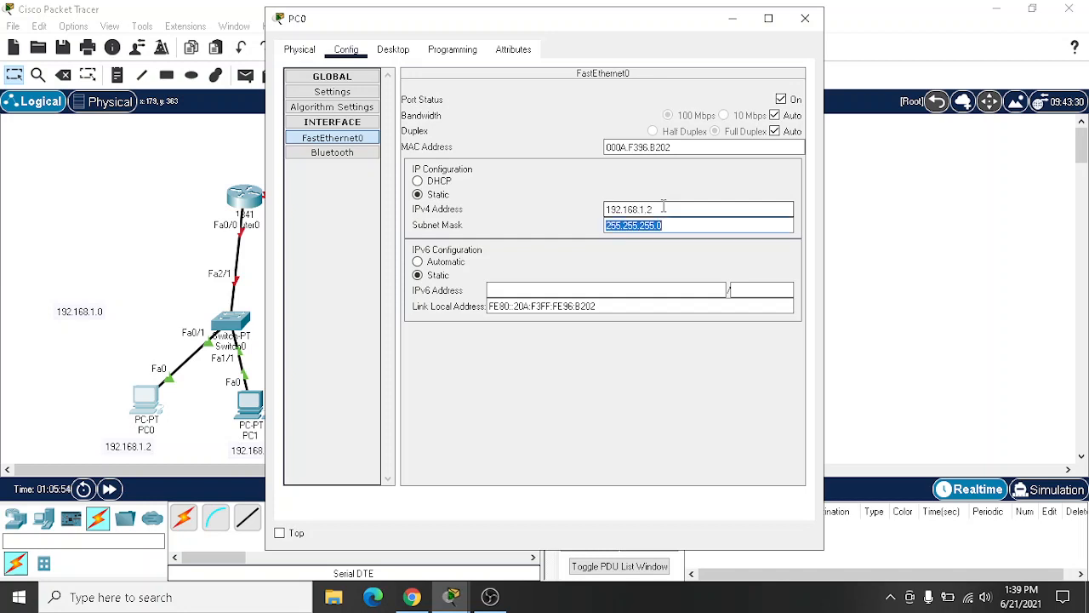
click(805, 18)
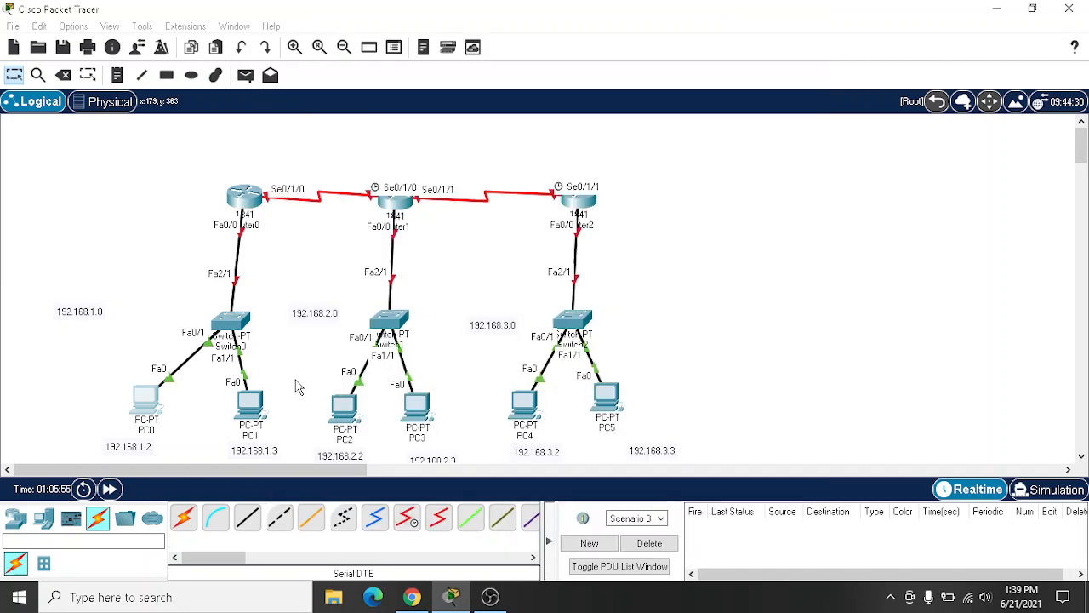
Step: Set PC1's static IPv4 default gateway to 192.168.1.1
click(255, 404)
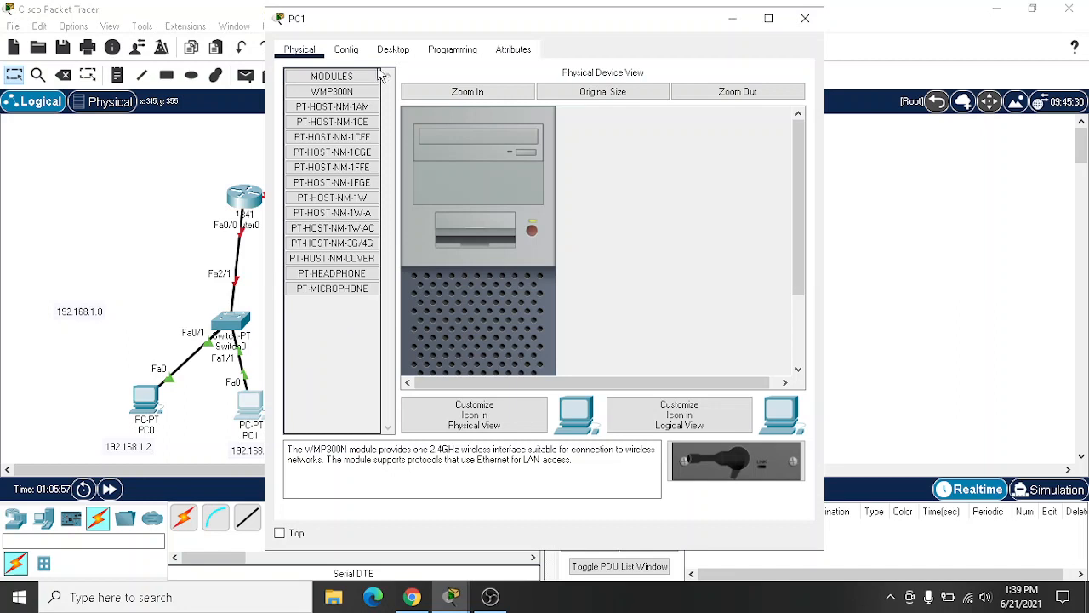
click(347, 50)
click(537, 219)
text(19)
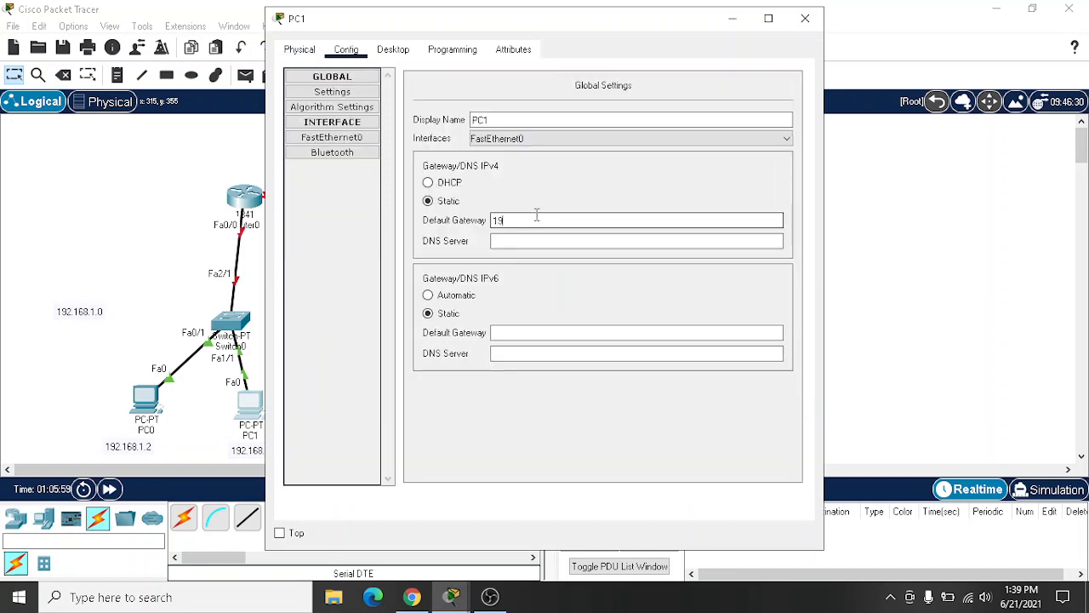
text(2.168.1.1)
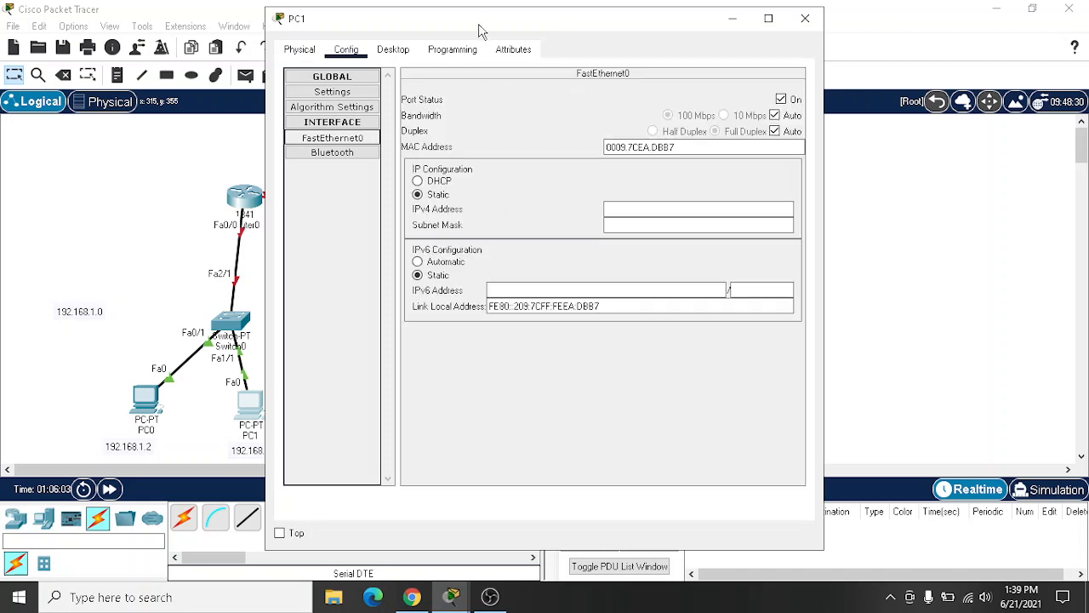
Step: Give PC1's FastEthernet0 interface the IPv4 address 192.168.1.3 with subnet mask 255.255.255.0, and close its configuration
drag(480, 24, 575, 26)
click(711, 211)
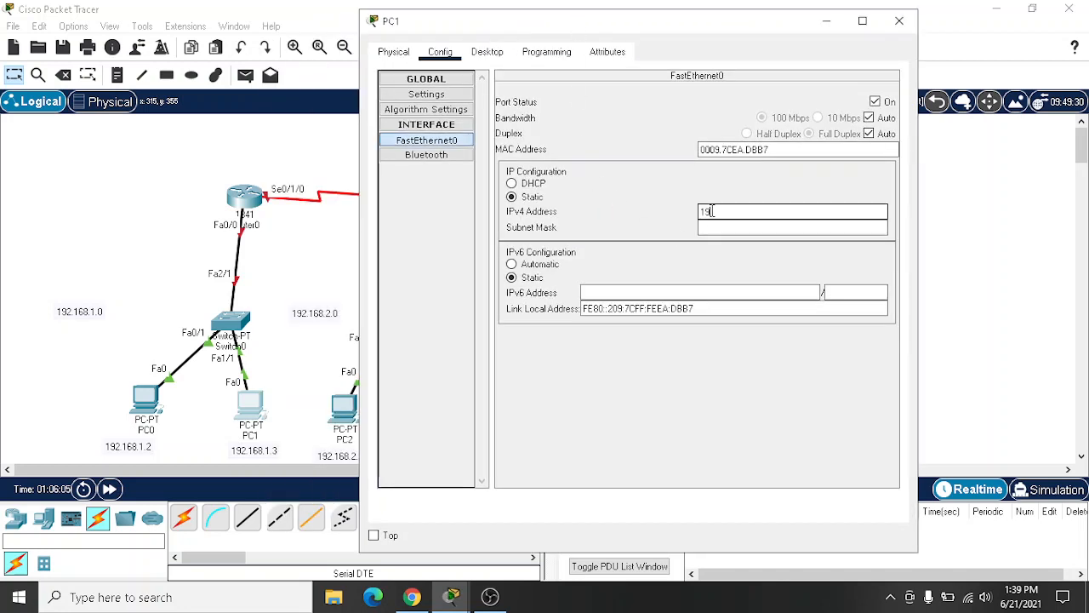
text(192.168.1.3)
key(Tab)
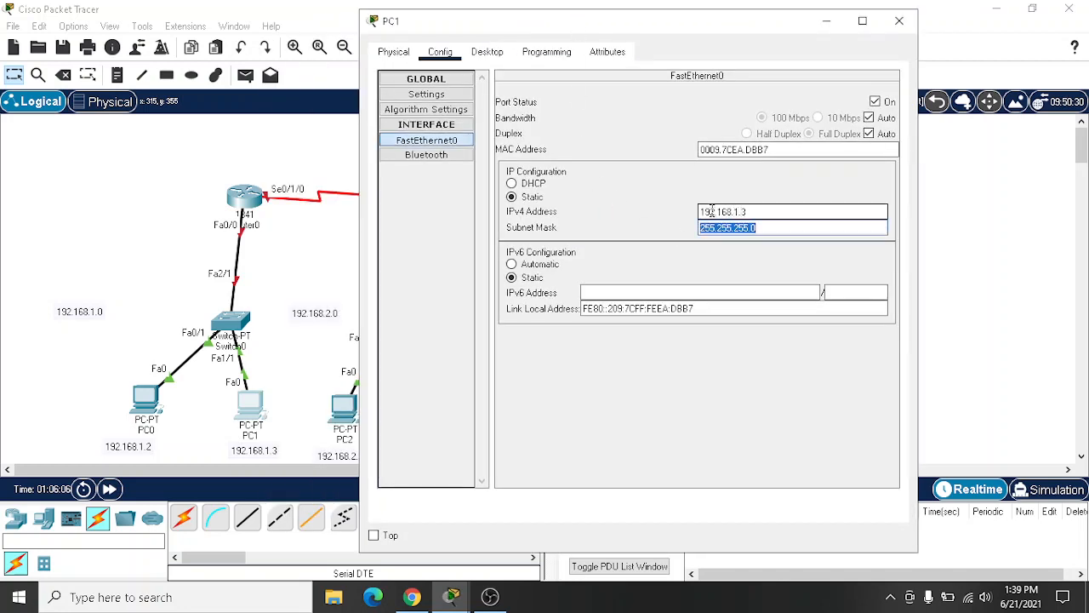
click(900, 21)
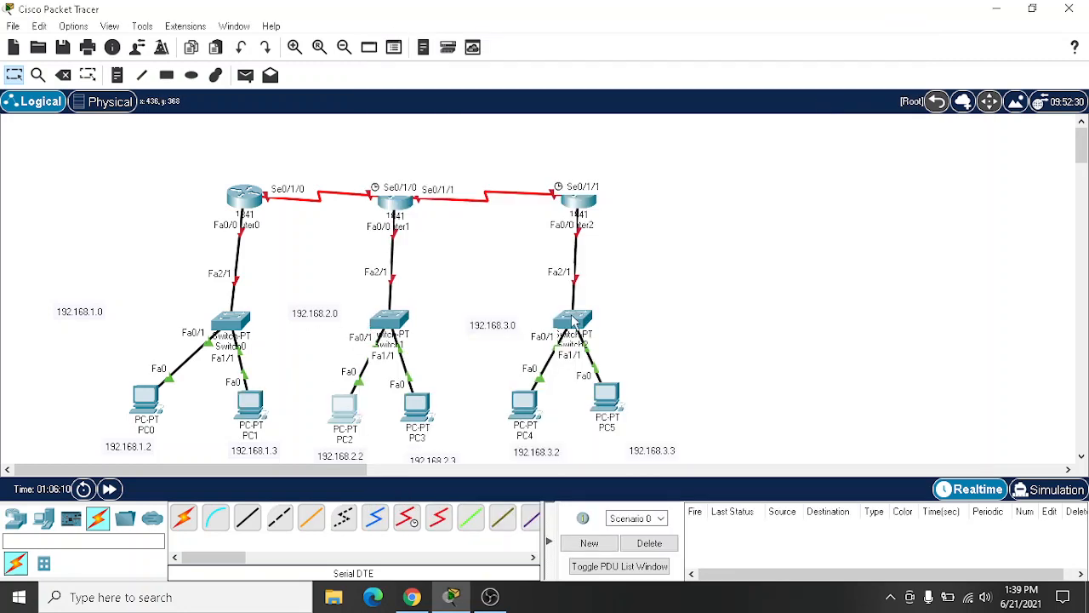
Step: Set PC2's static IPv4 default gateway to 192.168.2.1
click(351, 415)
drag(408, 28, 706, 50)
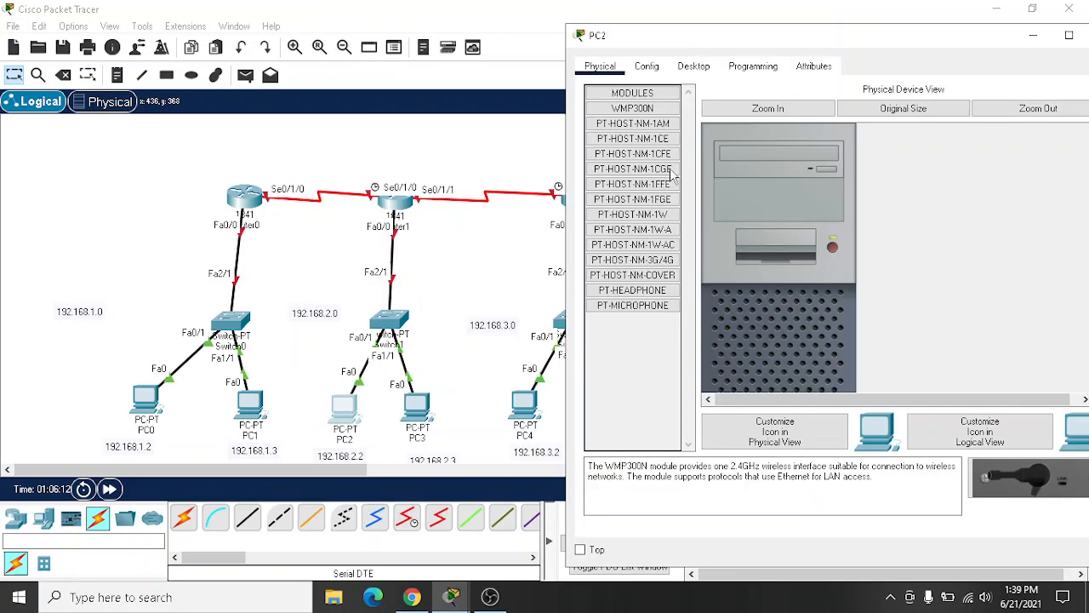
click(647, 66)
click(809, 236)
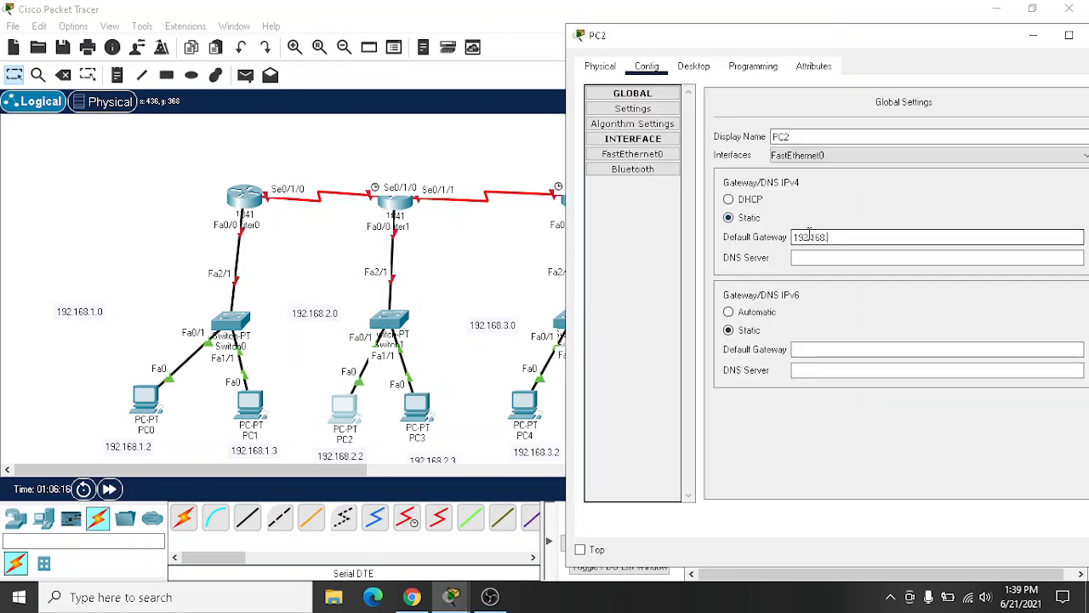
text(192.168.2.1)
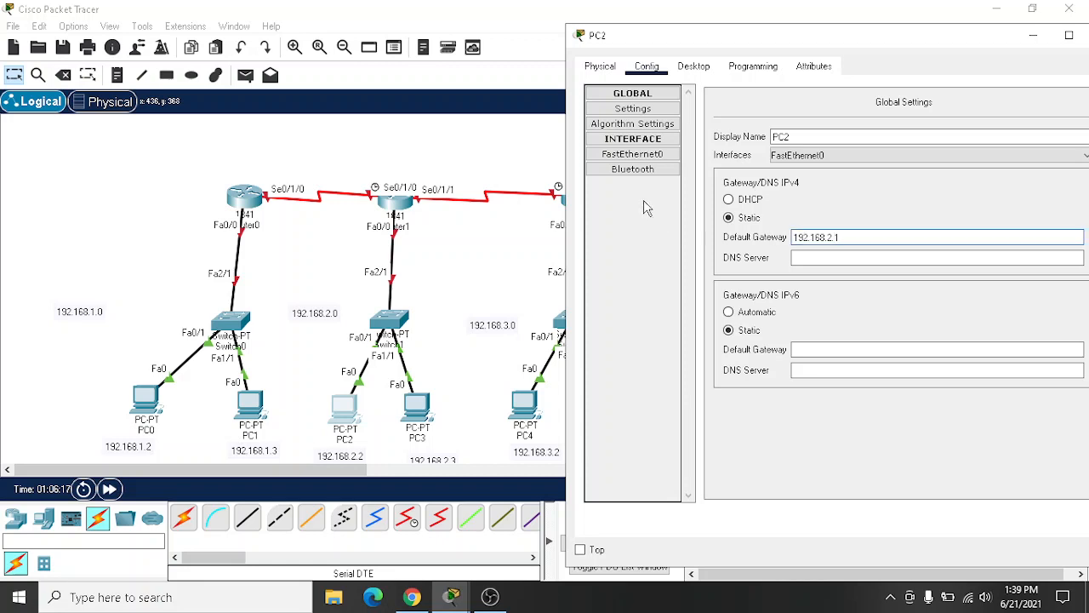
Step: Give PC2's FastEthernet0 interface the IPv4 address 192.168.2.2 with subnet mask 255.255.255.0, and close its configuration
click(632, 155)
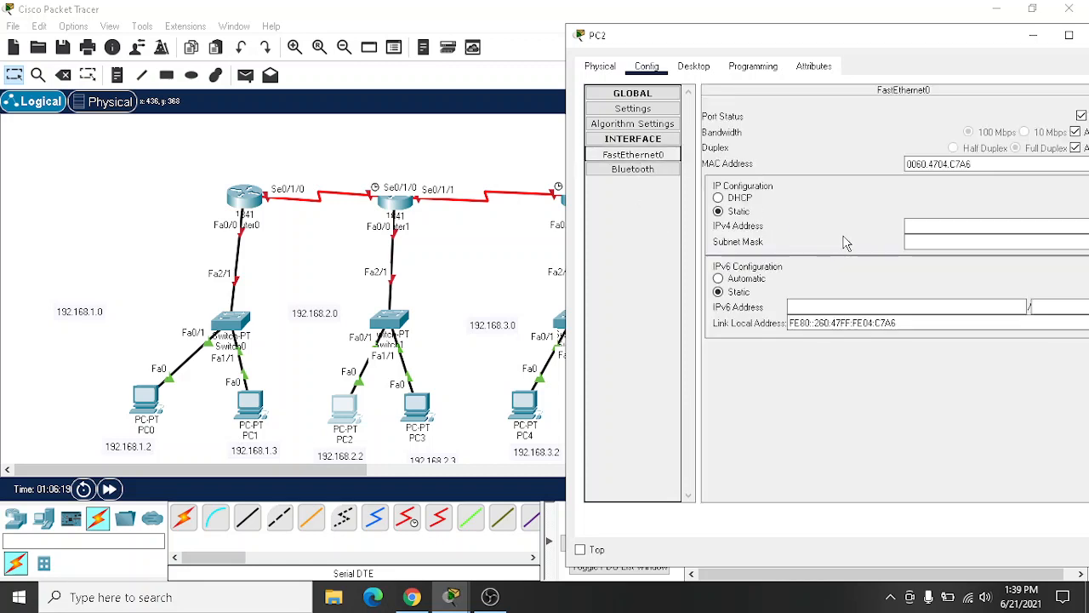
click(909, 224)
text(192)
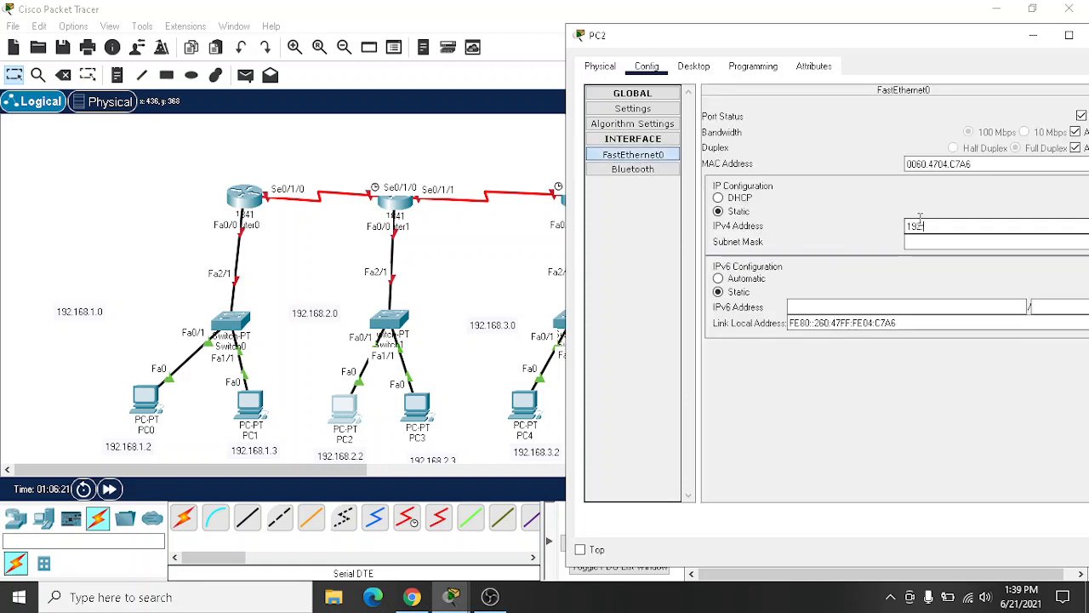
text(.16)
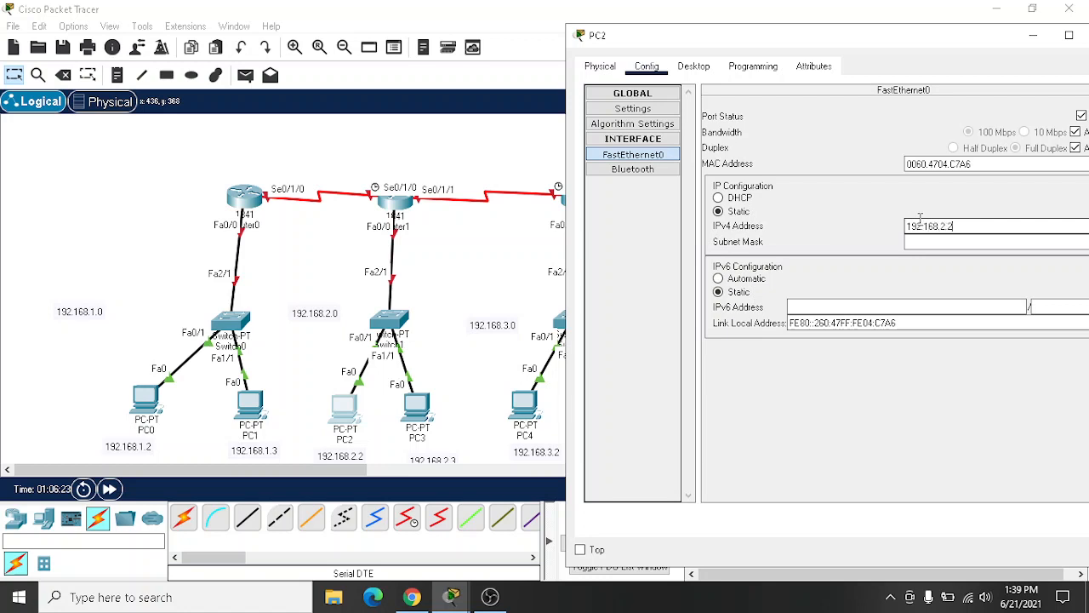
text(8.2.2)
key(Tab)
drag(867, 38, 760, 35)
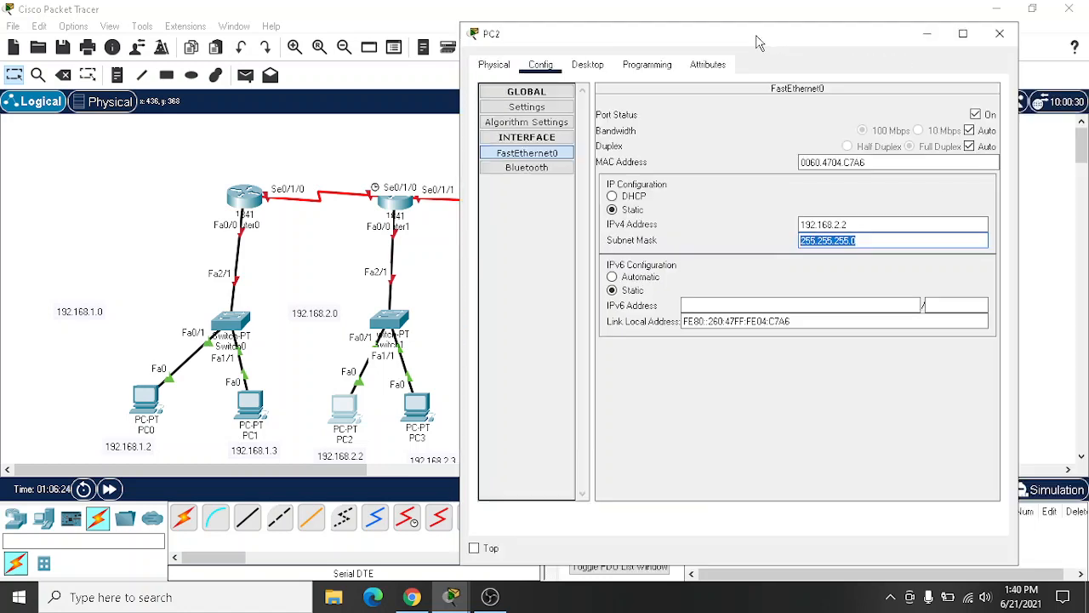
click(999, 34)
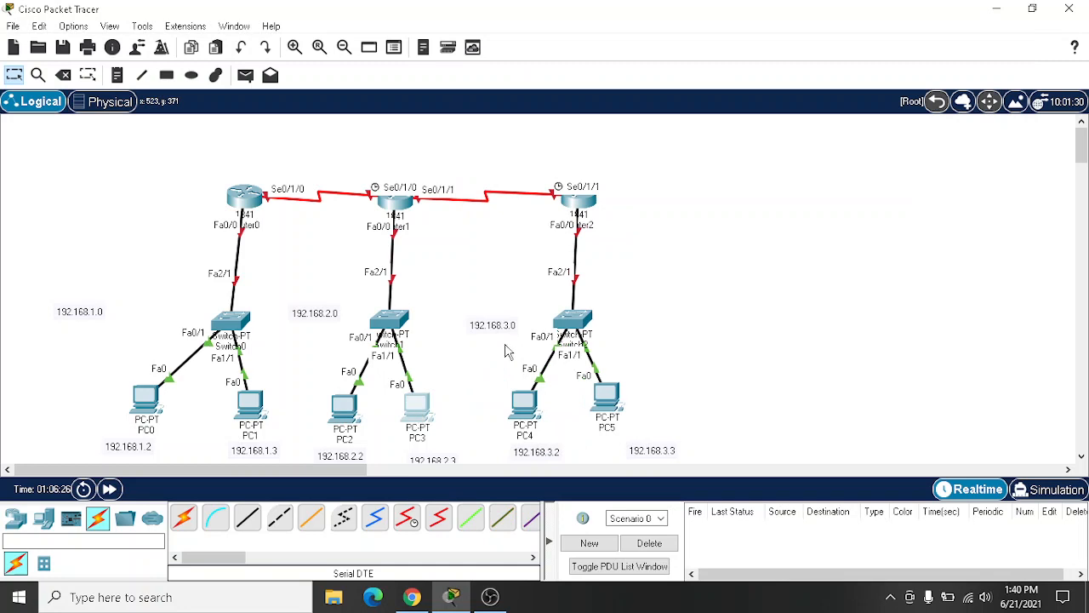
Step: Set PC3's static IPv4 default gateway to 192.168.2.1
click(417, 405)
click(346, 49)
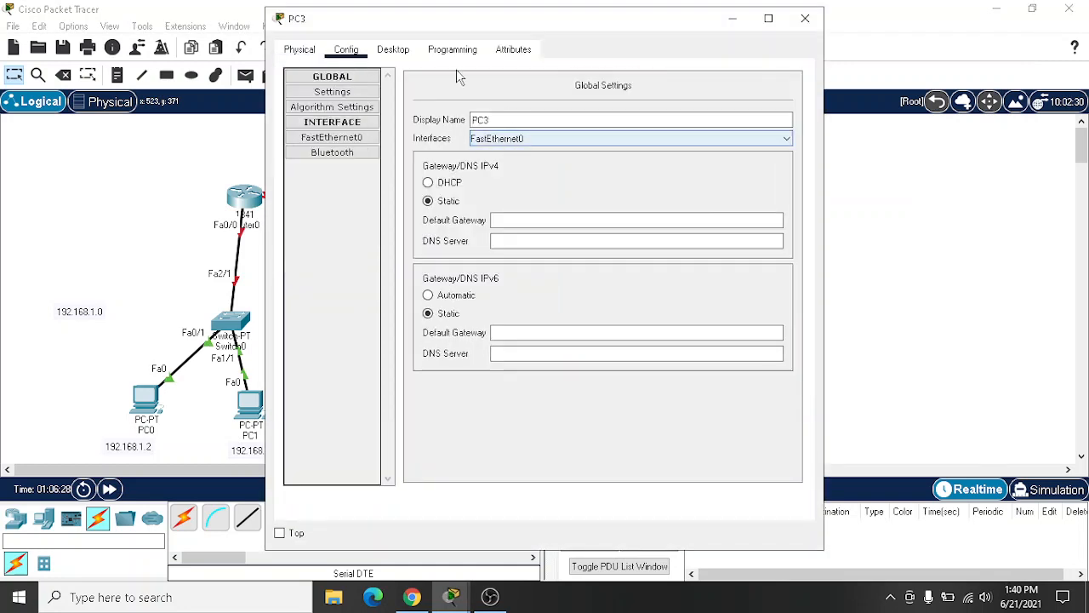
click(535, 220)
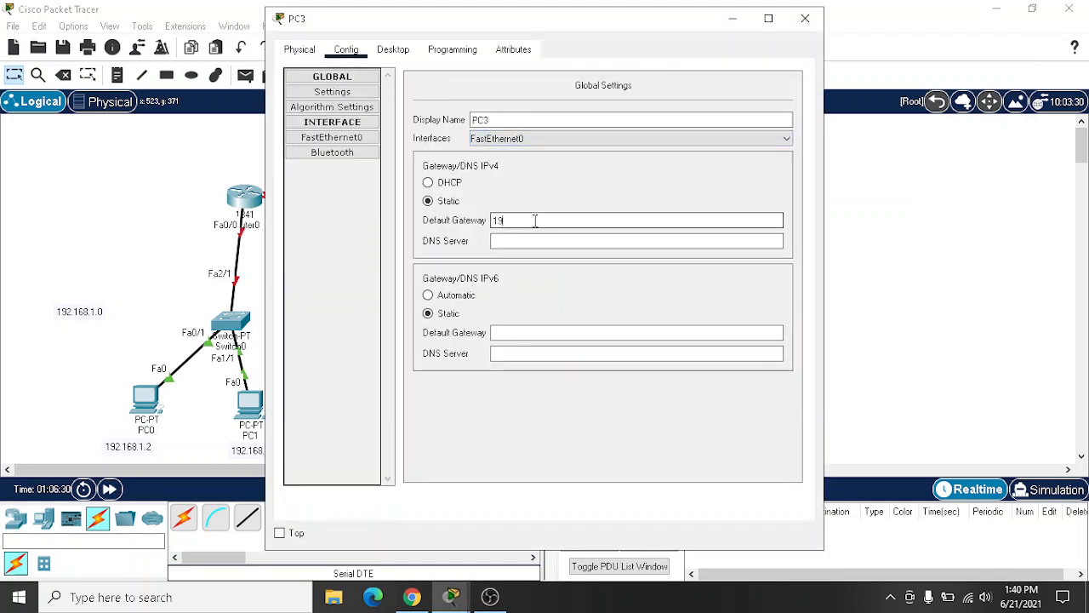
text(192.168)
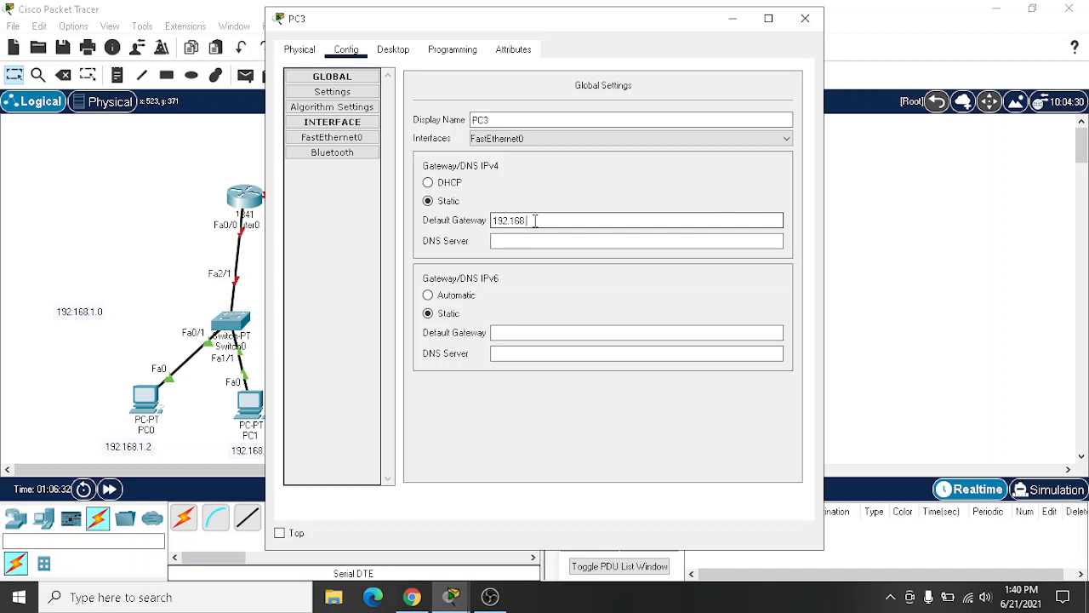
text(.2.1)
Step: Give PC3's FastEthernet0 interface the IPv4 address 192.168.2.3 with subnet mask 255.255.255.0, and close its configuration
click(331, 137)
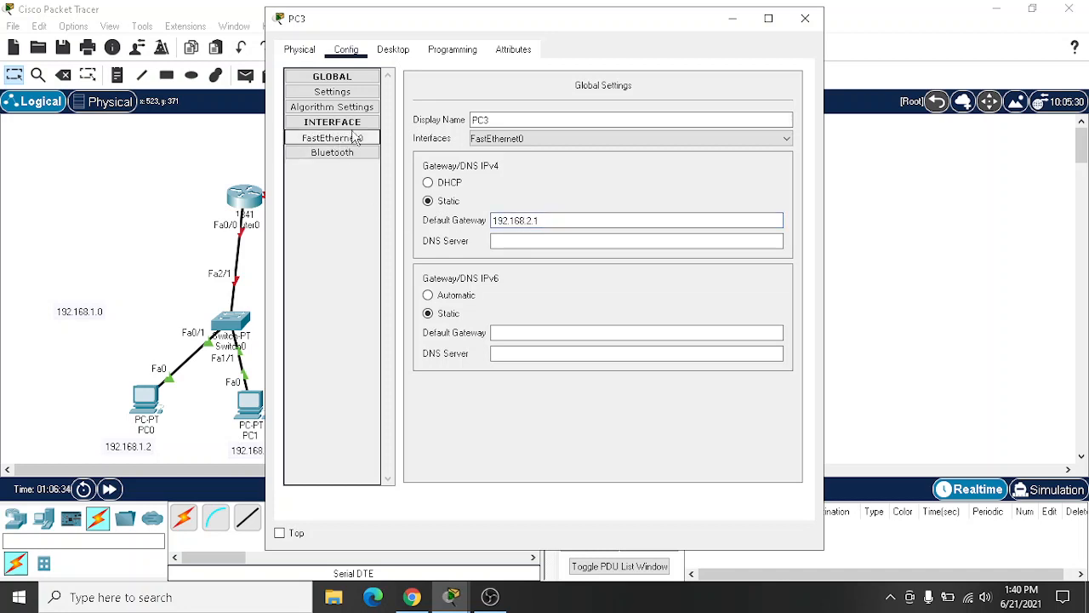
drag(432, 32, 730, 30)
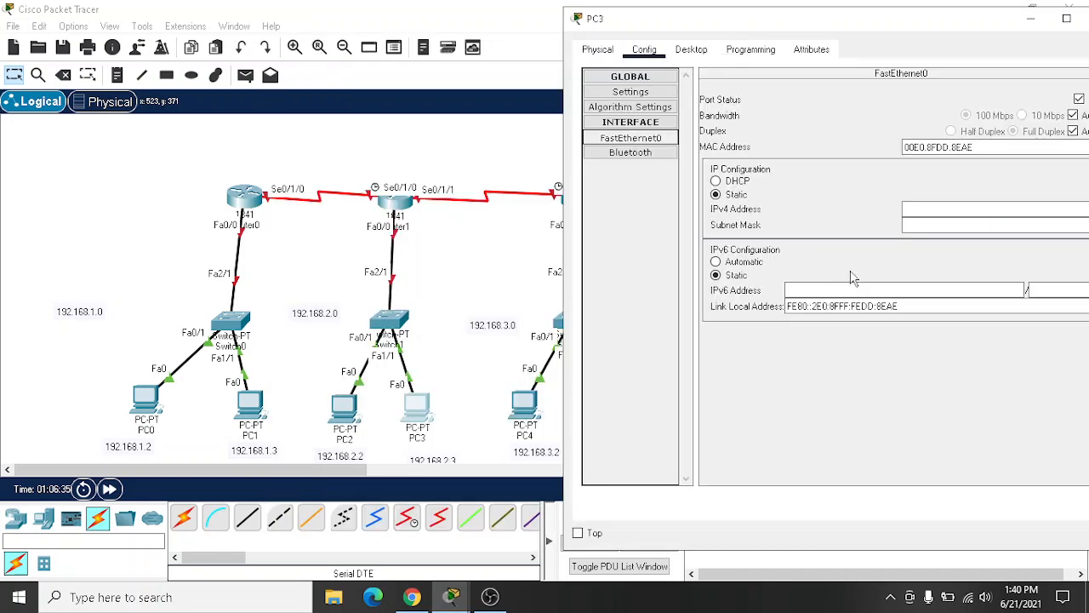
click(914, 207)
text(192.16)
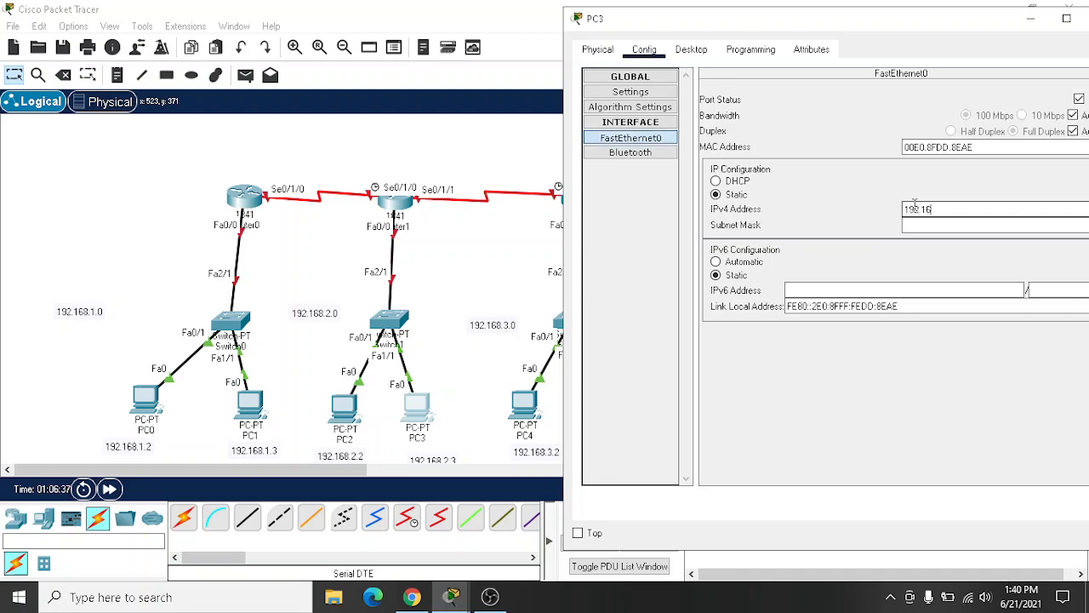
text(8.2.3)
key(Tab)
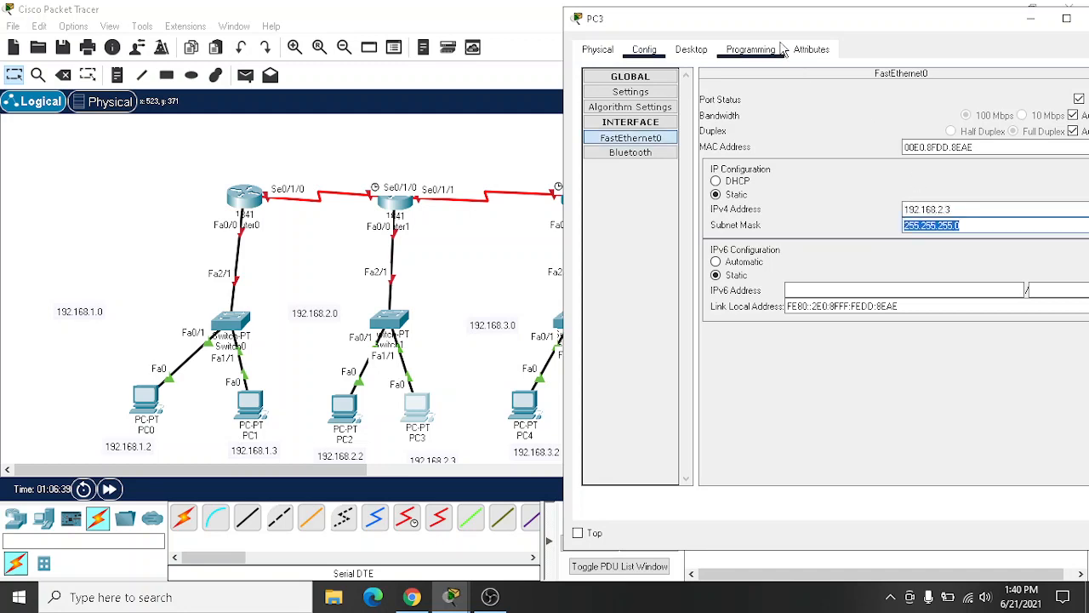
drag(746, 19, 532, 12)
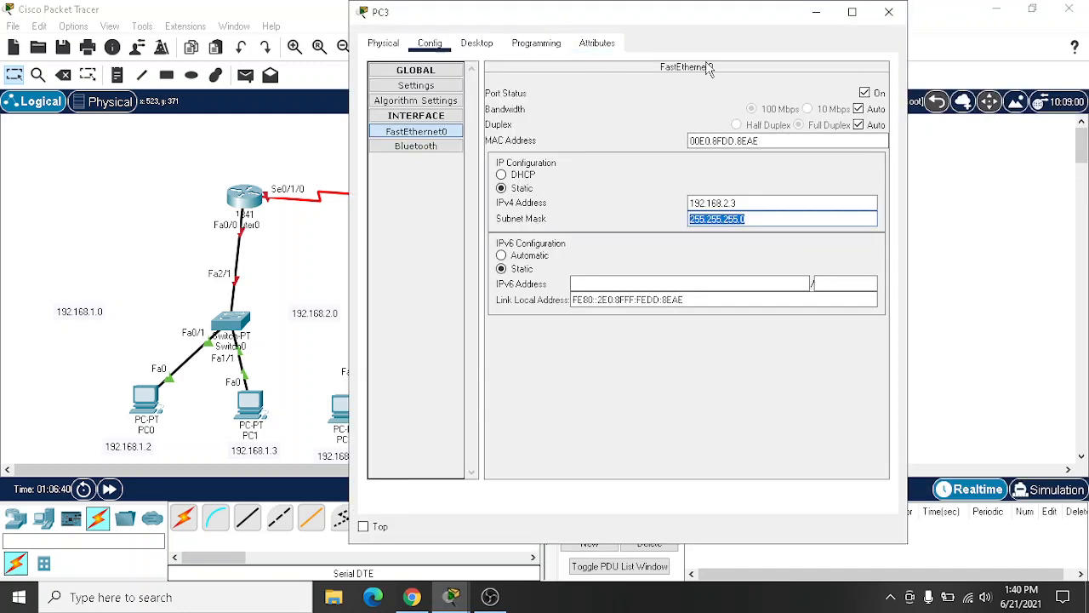
click(889, 12)
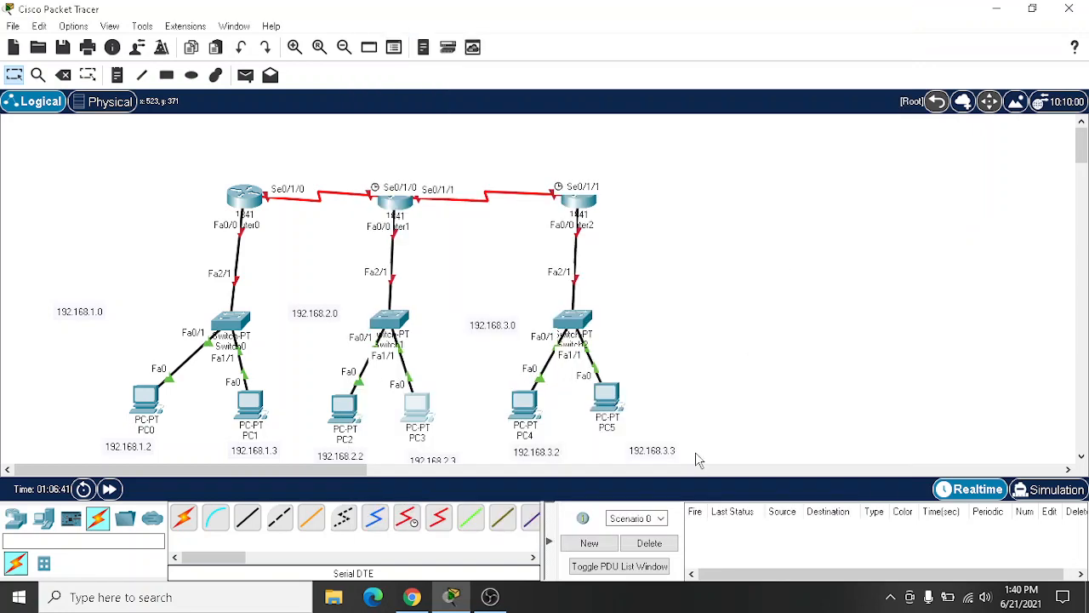
Step: Set PC4's static IPv4 default gateway to 192.168.3.1
click(526, 400)
click(346, 50)
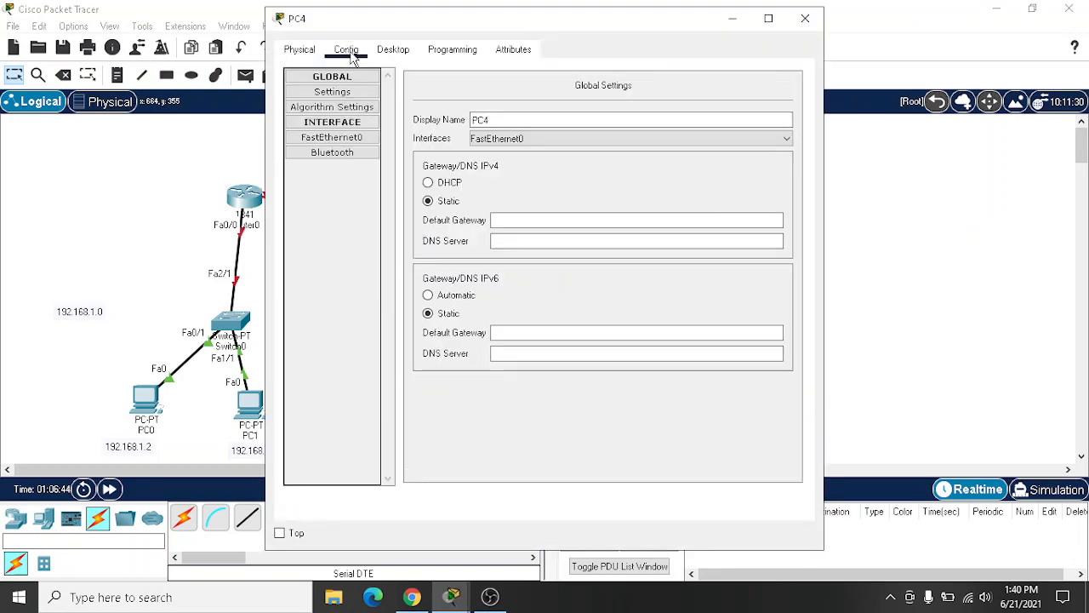
click(511, 219)
drag(502, 24, 258, 17)
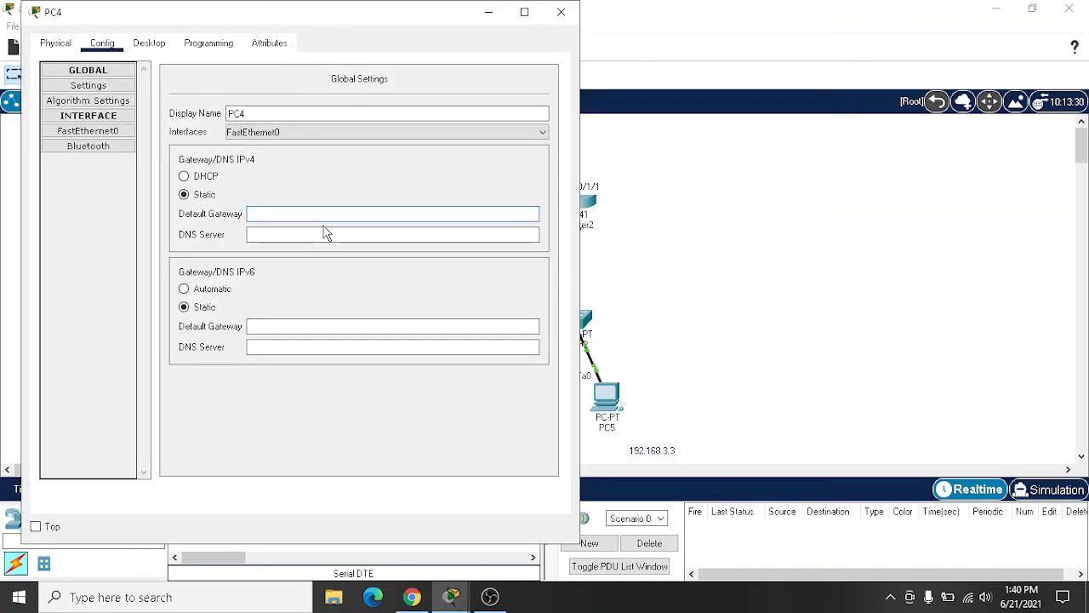
text(192.168.3)
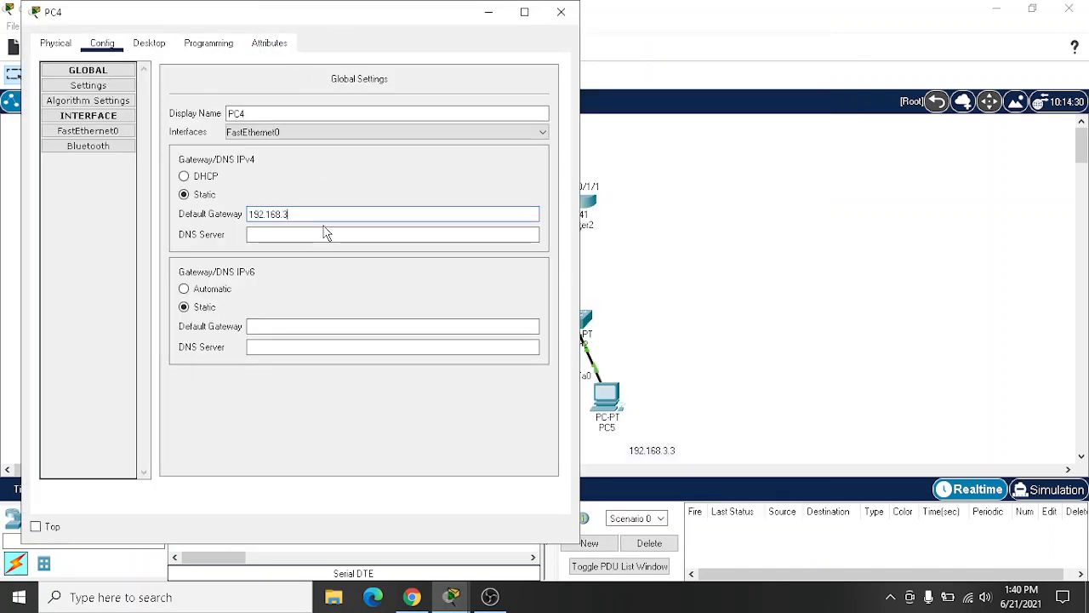
text(.1)
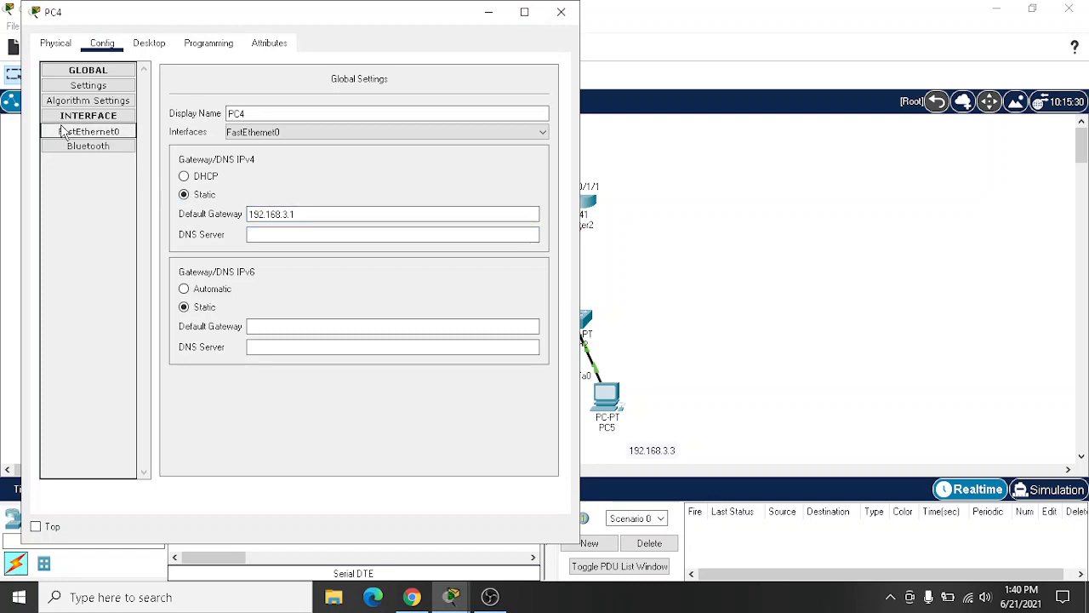
Step: Give PC4's FastEthernet0 interface the IPv4 address 192.168.3.2 with subnet mask 255.255.255.0, and close its configuration
click(371, 203)
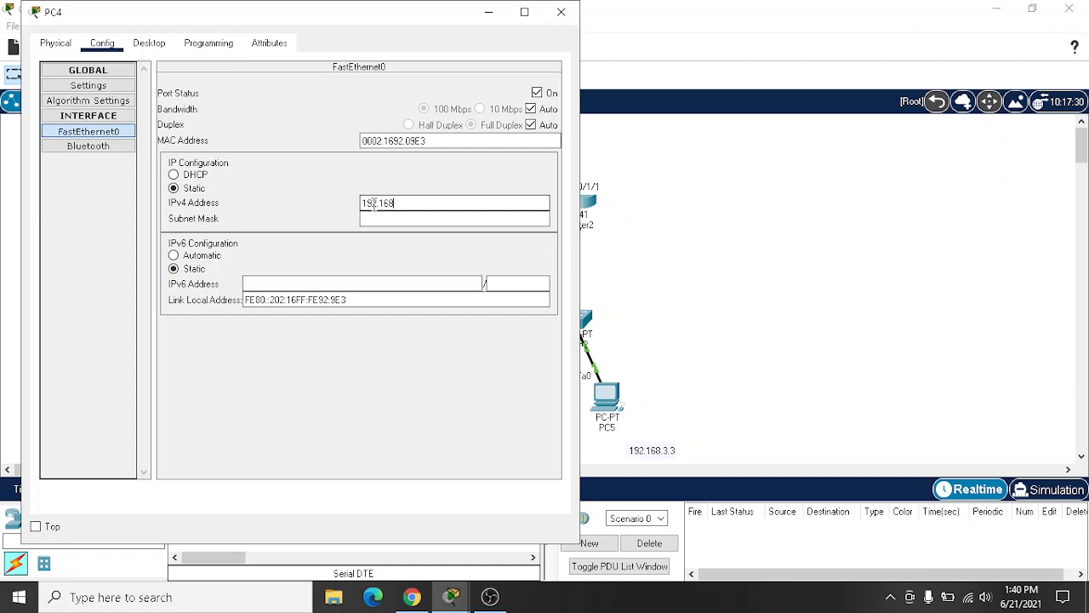
key(Tab)
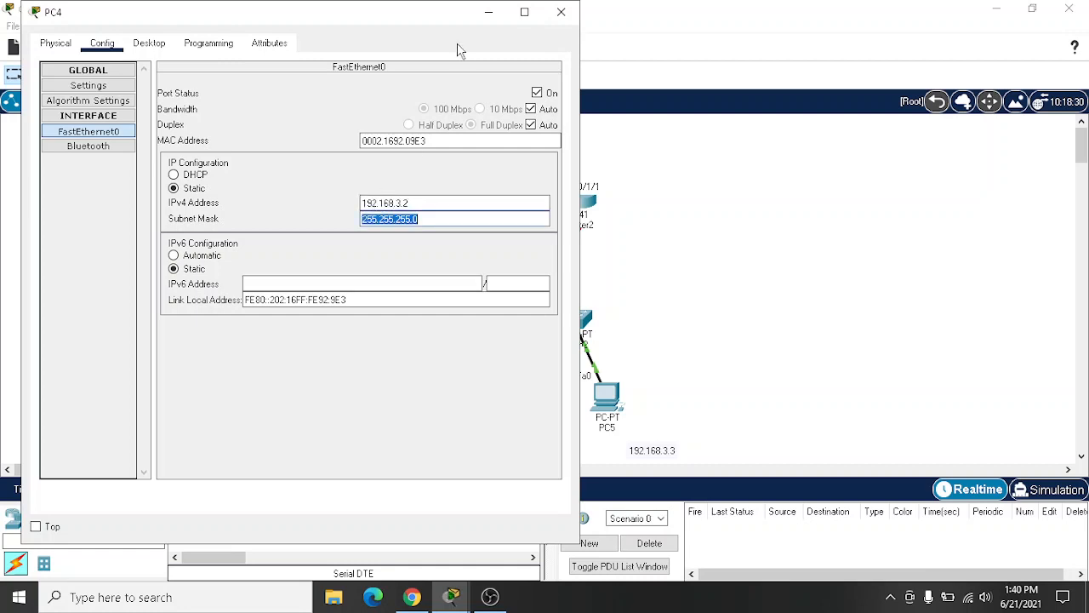
click(561, 12)
Step: Enter the static IPv4 default gateway for PC5 in the 192.168.3.0 subnet
click(622, 393)
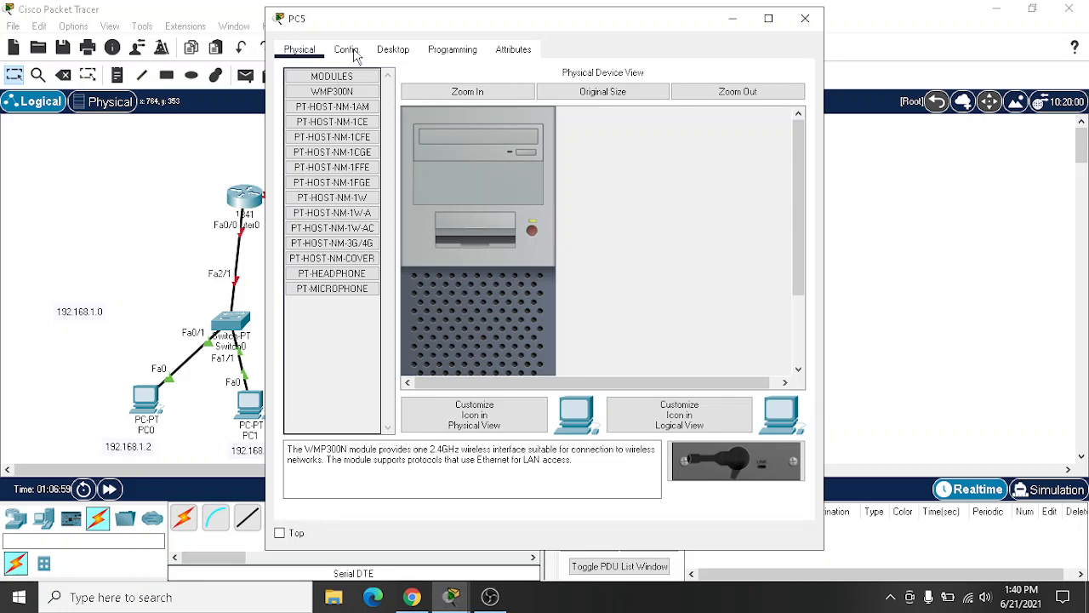
click(355, 51)
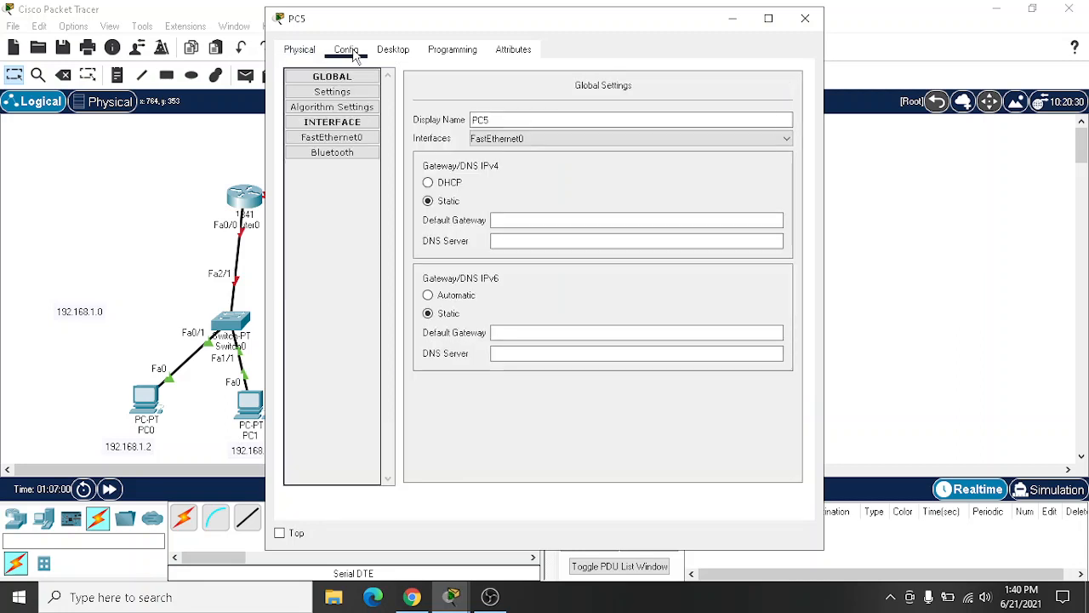
click(519, 218)
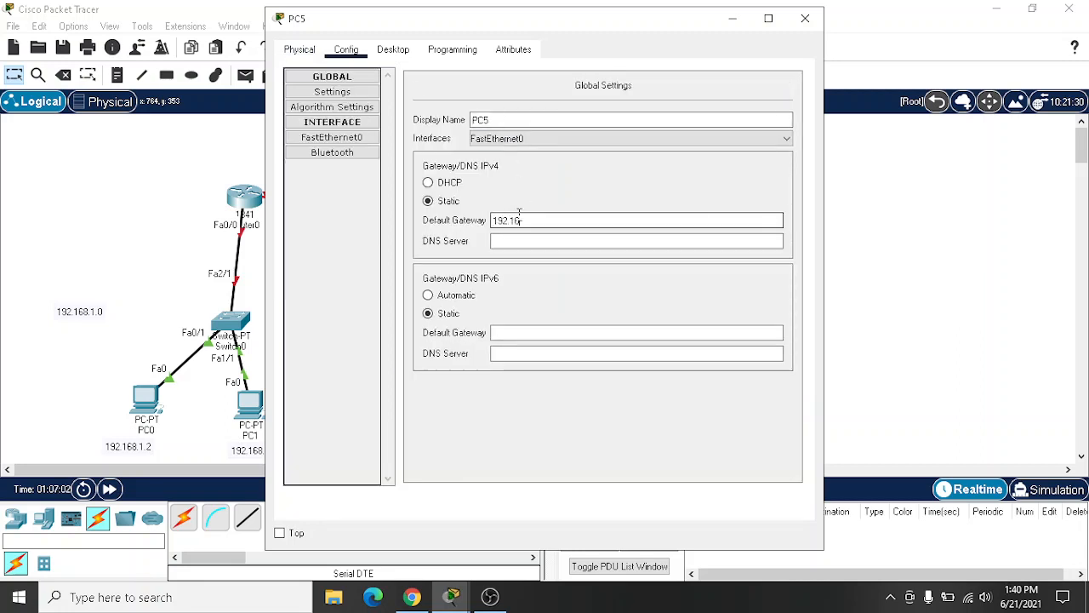
Step: Give PC5's FastEthernet0 interface the IPv4 address 192.168.3.3 with subnet mask 255.255.255.0, and close its configuration
click(323, 136)
click(623, 212)
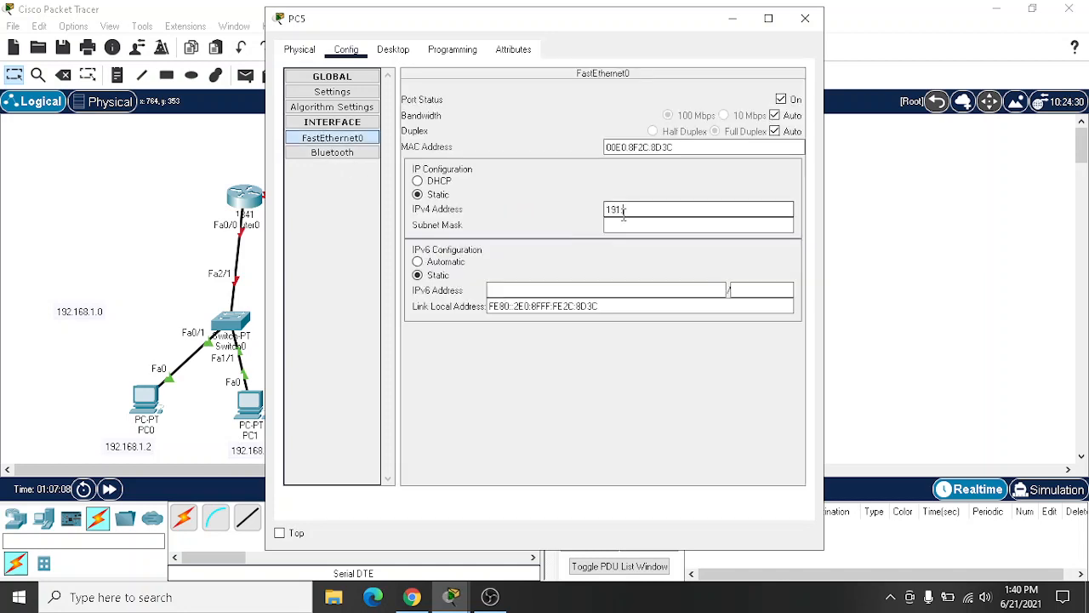
text(192.168.3.3)
key(Tab)
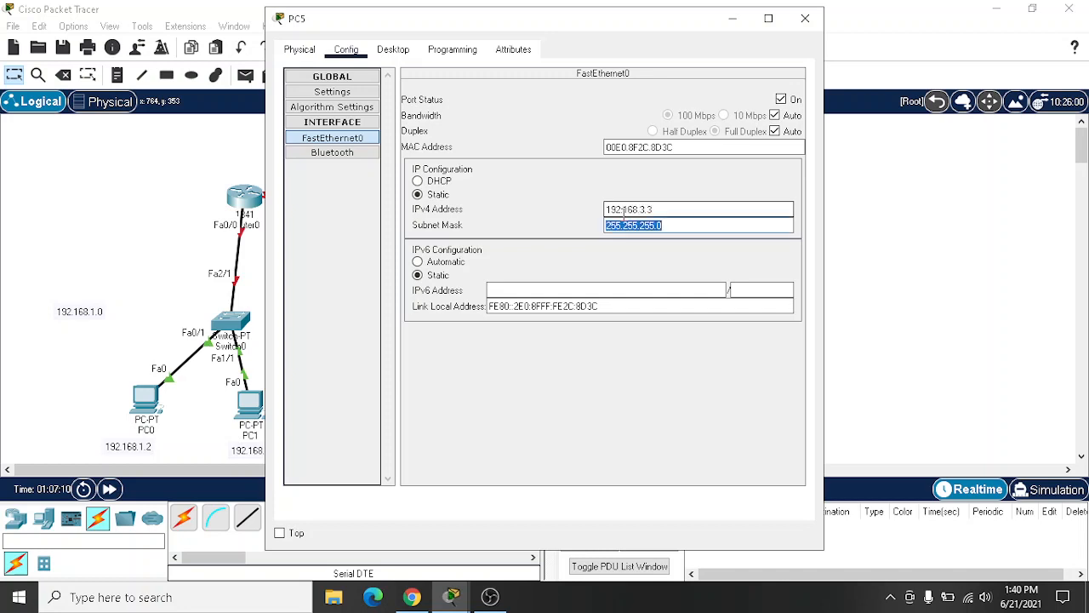
click(805, 18)
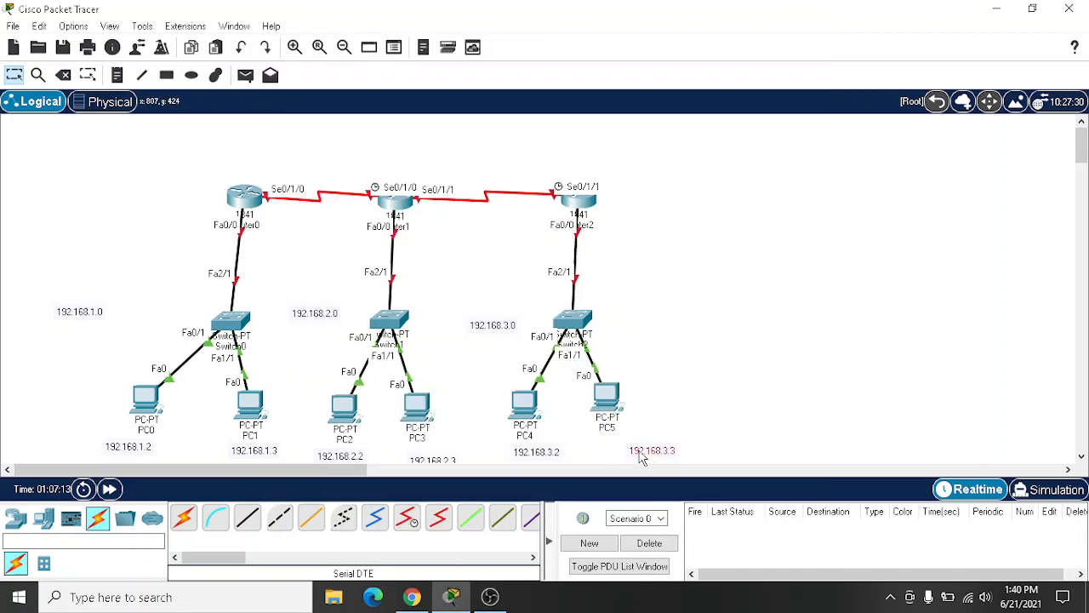
Step: Move the IP address notes of PC5, PC4, PC3 and PC2 closer beneath their devices
drag(559, 453, 552, 447)
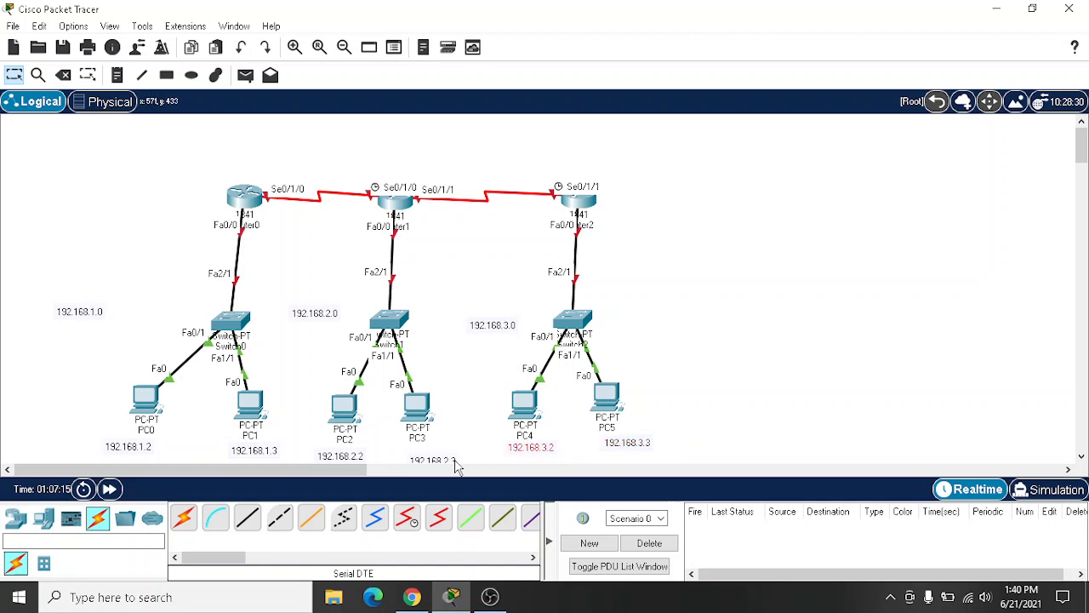
drag(455, 462, 448, 453)
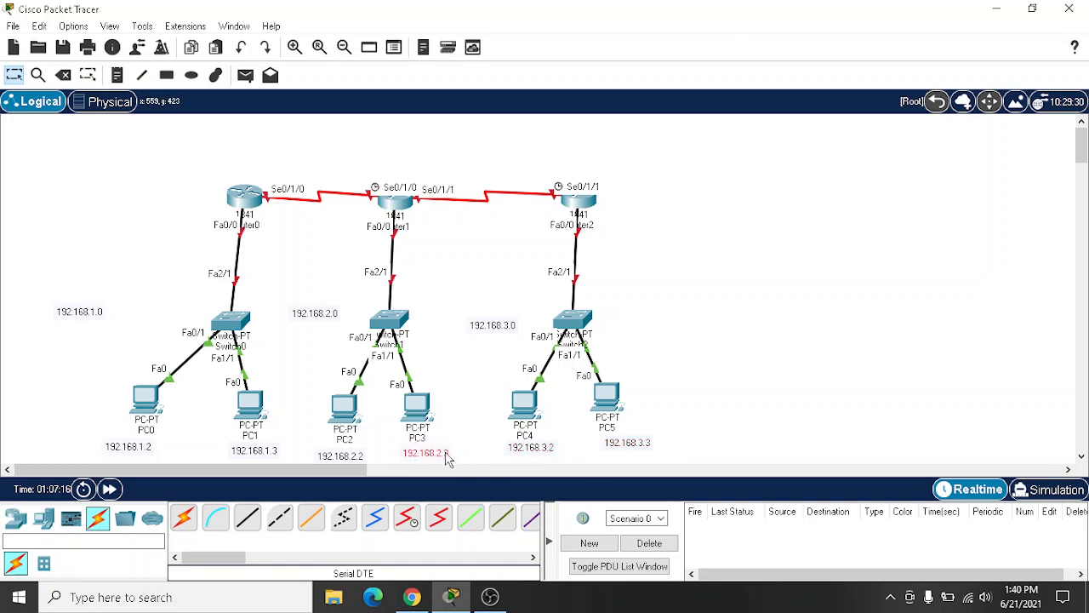
click(342, 454)
drag(345, 460, 345, 457)
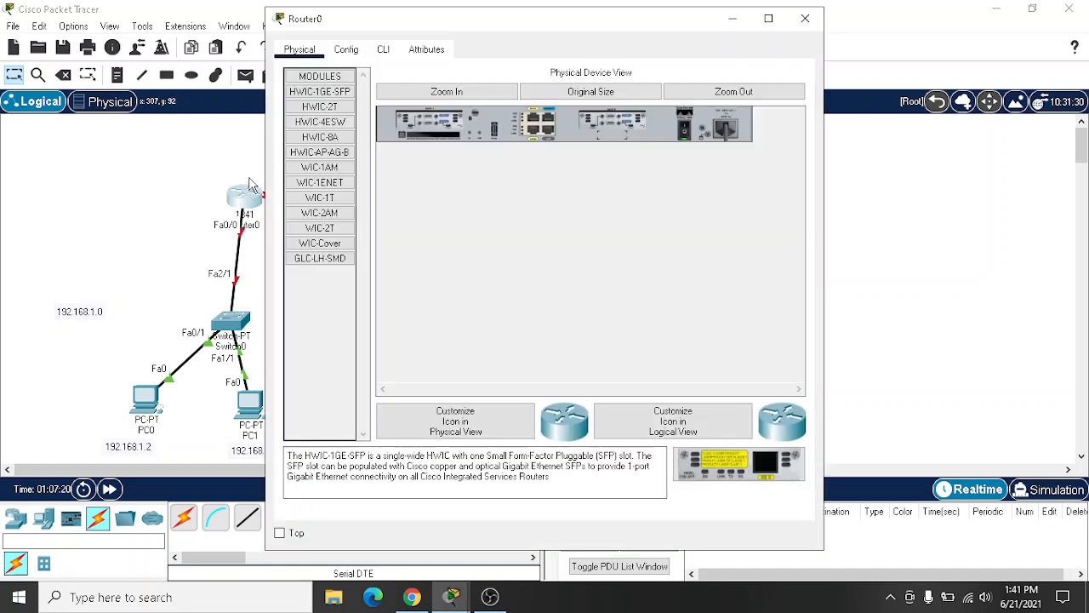
Step: Label the serial link between Router0 and Router1 with the notes 10.0.0.1 near Router0 and 10.0.0.2 near Router1
click(252, 190)
click(805, 17)
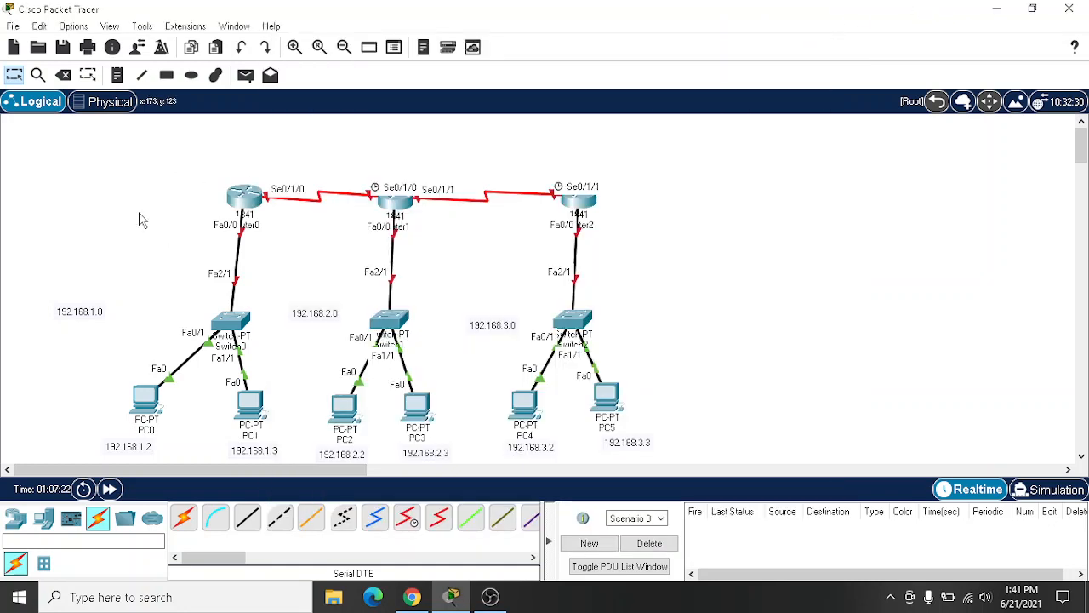
click(270, 170)
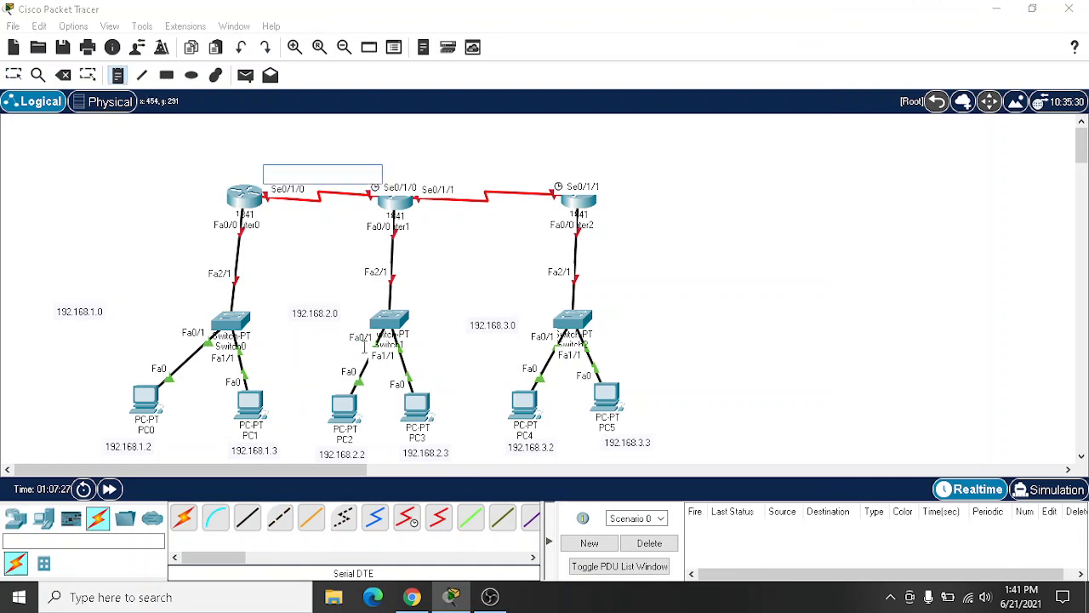
text(10.0.0.1)
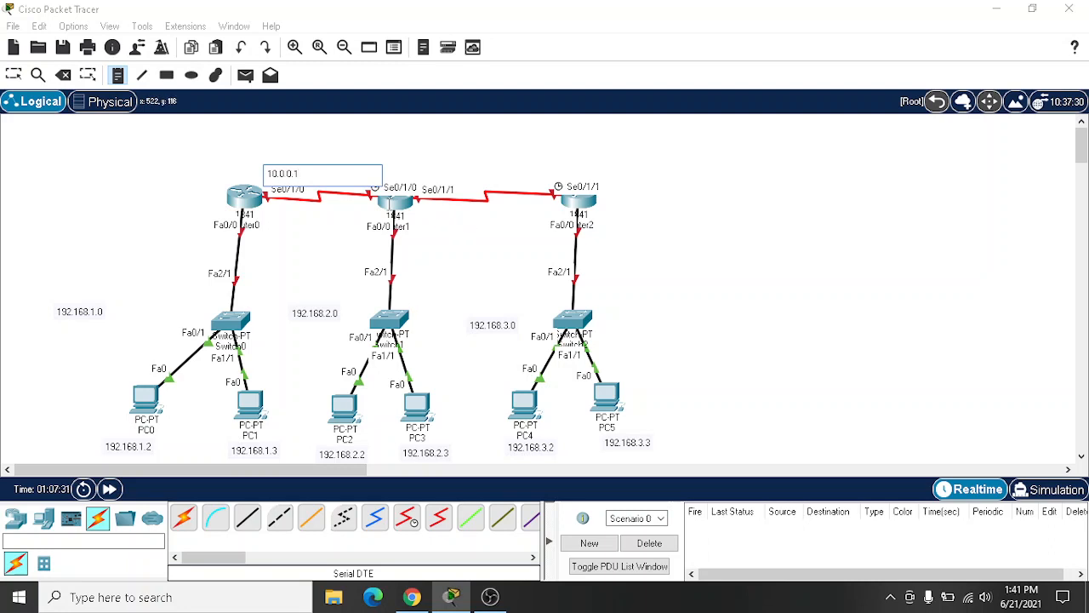
click(345, 153)
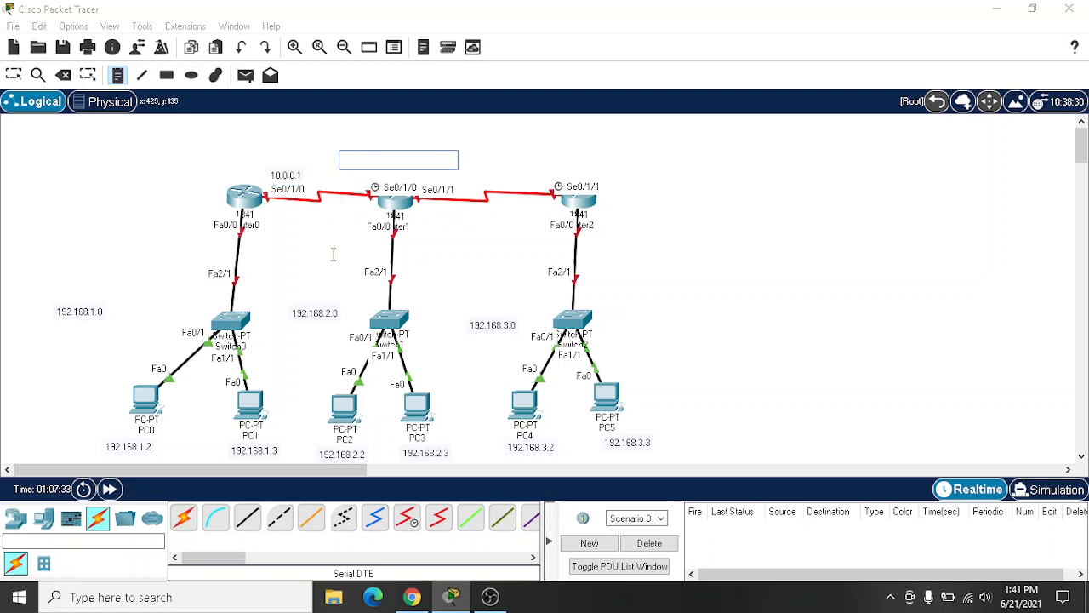
text(10.0.0.2)
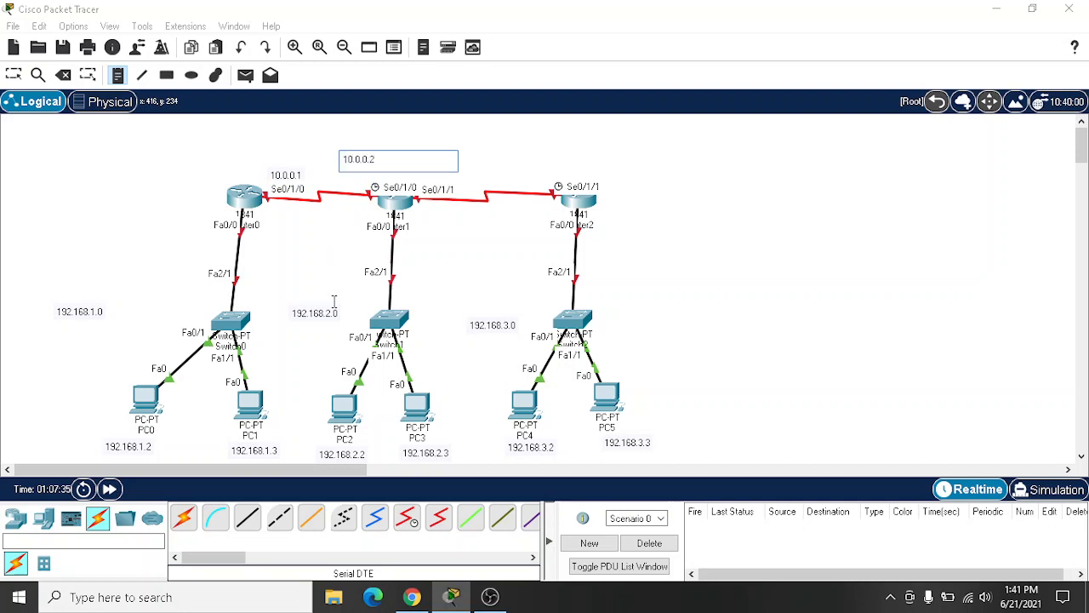
Step: Label the serial link between Router1 and Router2 with the notes 11.0.0.1 near Router1 and 11.0.0.2 near Router2
click(459, 170)
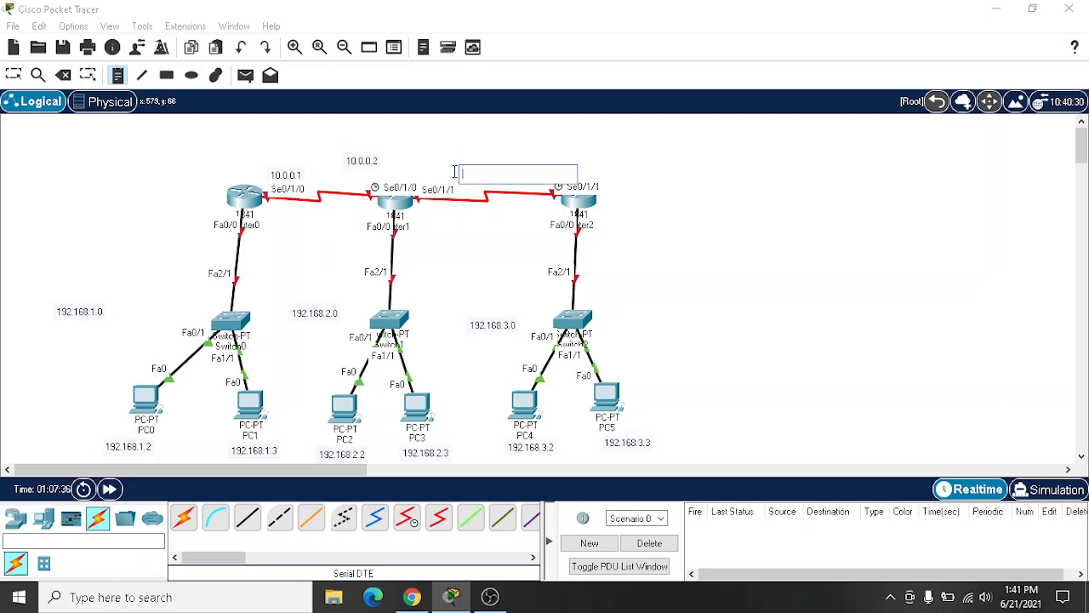
click(419, 170)
text(11)
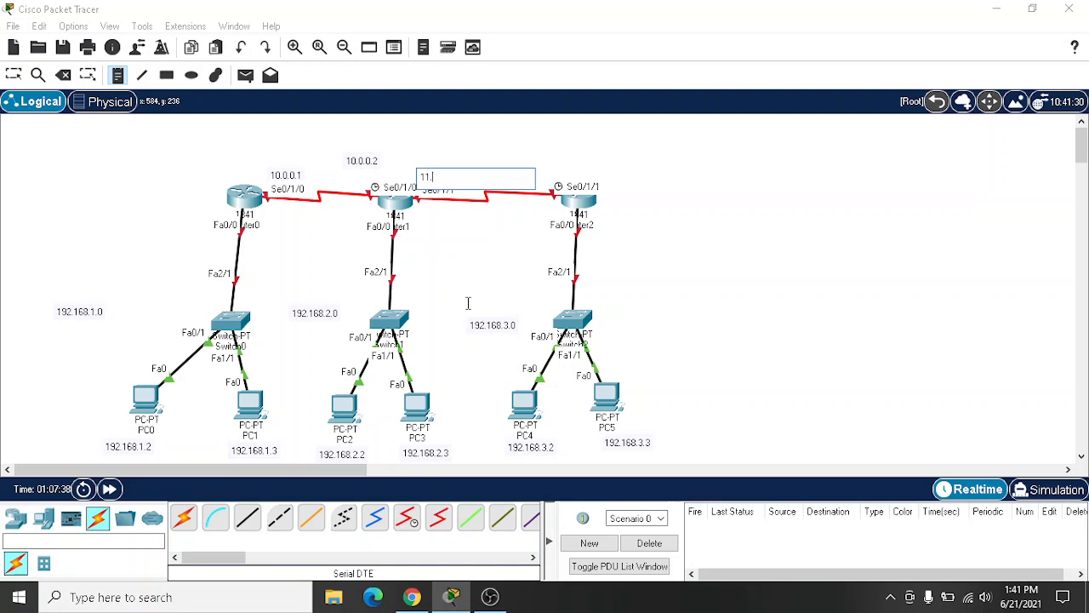
text(.0.0.1)
click(538, 170)
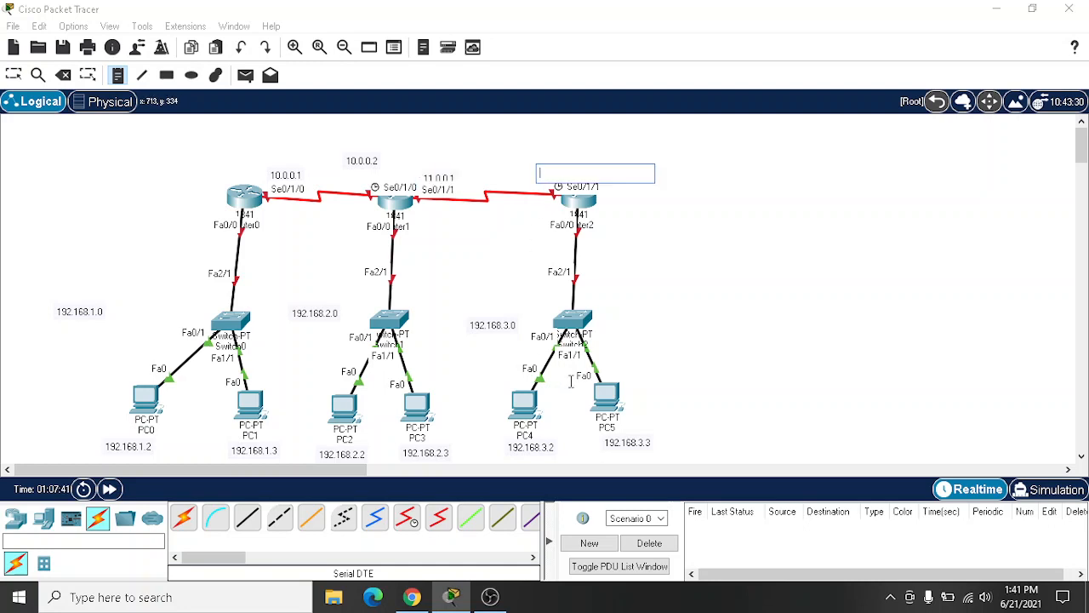
text(11.0.0.2)
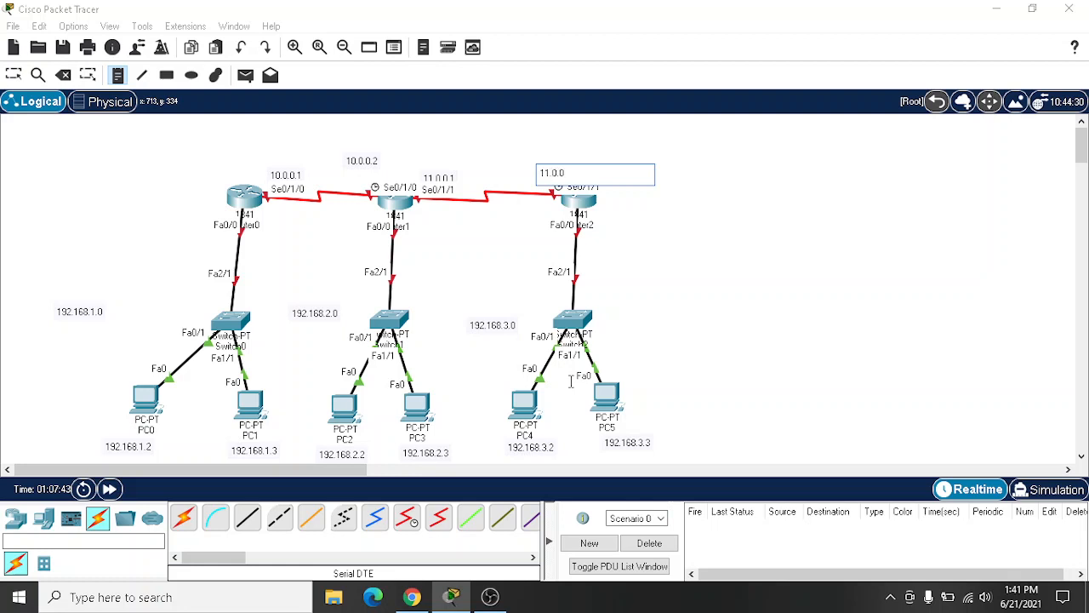
Step: Reposition the four serial address notes so they sit clear of the interface labels above the routers
click(14, 75)
drag(285, 177, 267, 160)
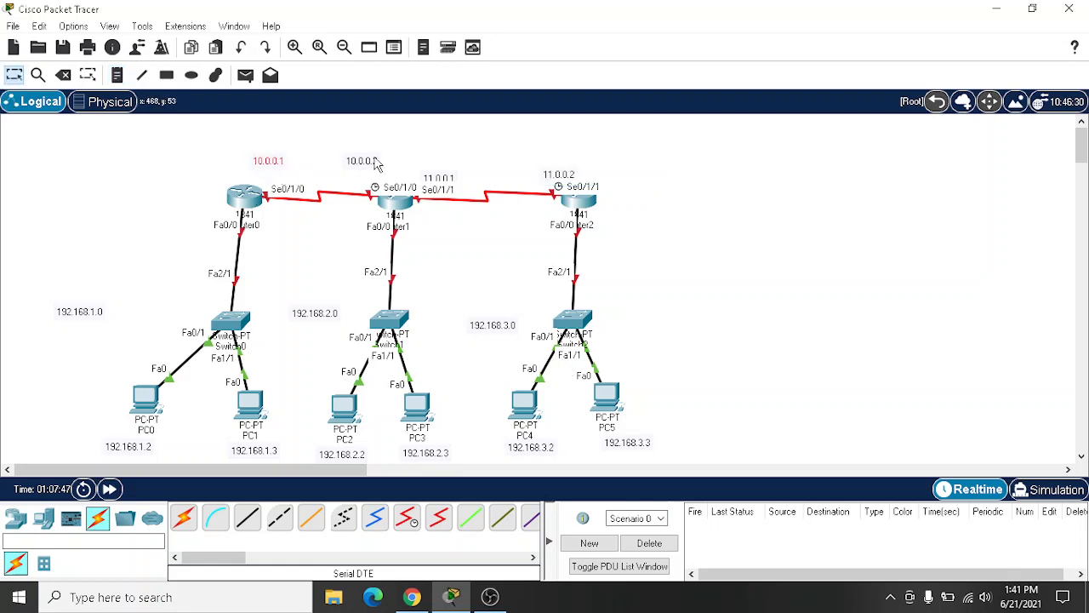
drag(381, 169, 410, 160)
drag(556, 176, 557, 167)
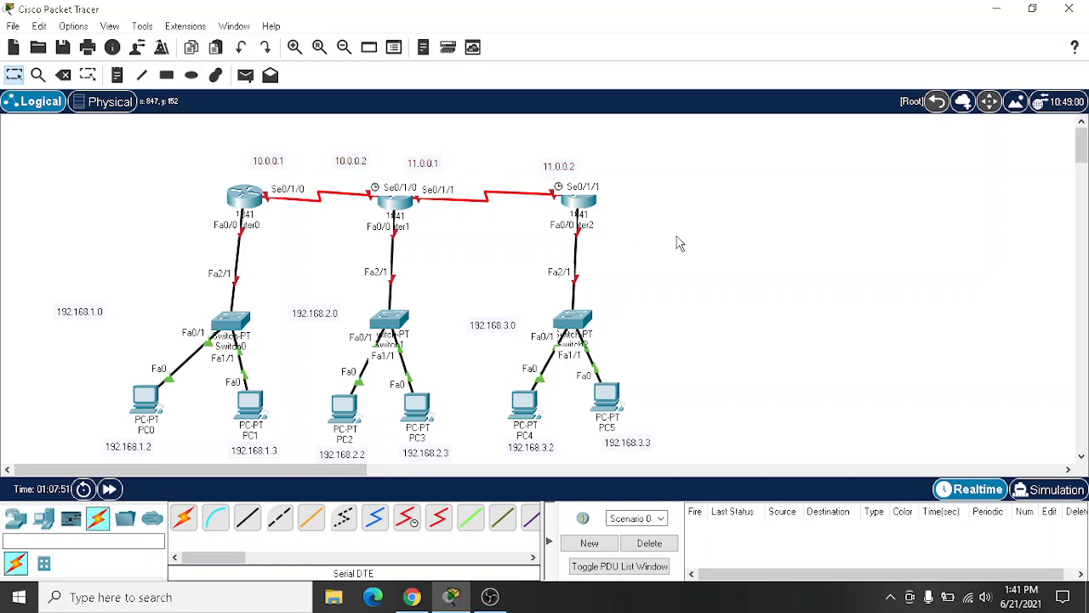
Step: Connect PC0's RS 232 port to Router0's Console port with a console cable
click(215, 518)
click(146, 398)
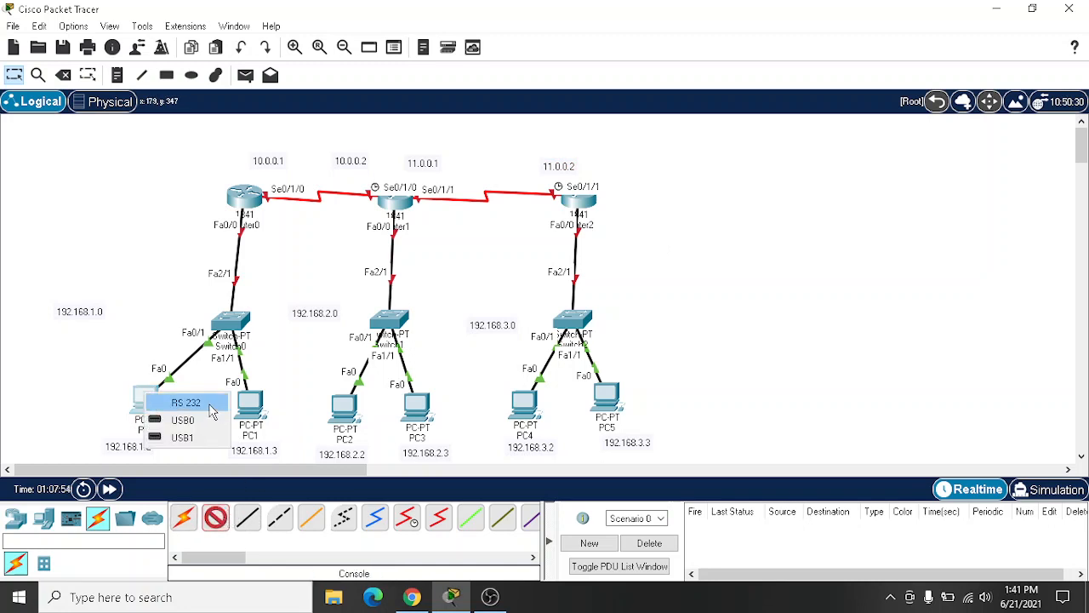
click(189, 402)
click(242, 198)
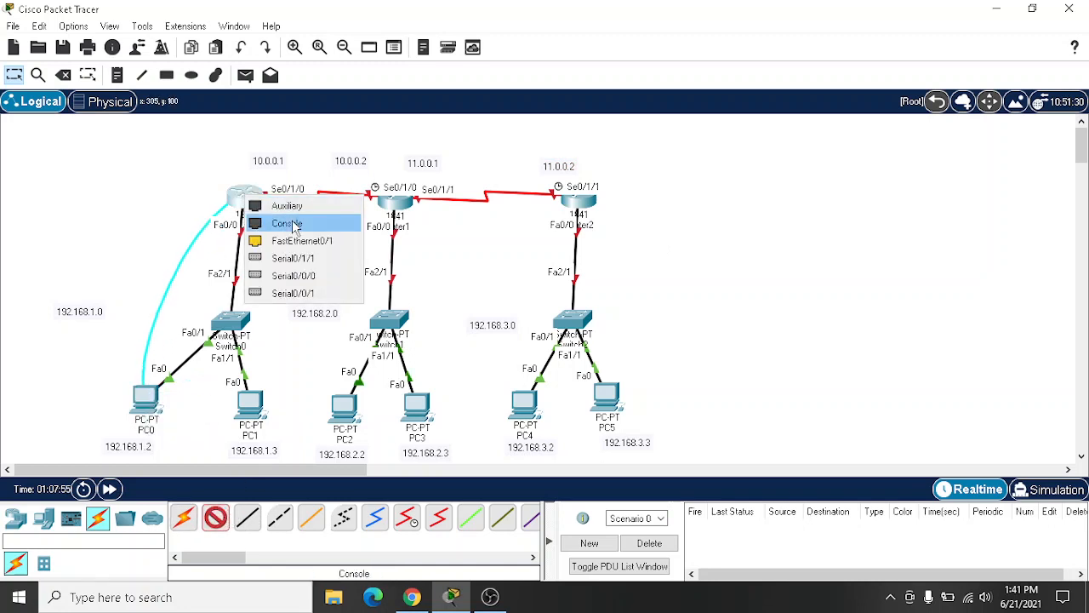
click(295, 221)
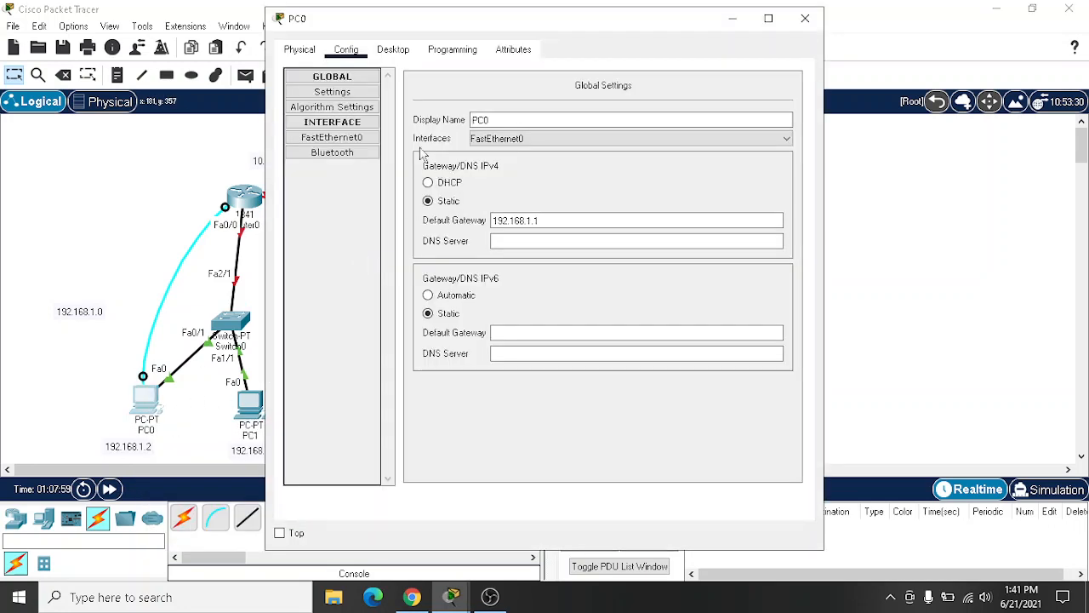
Step: Start a terminal session from PC0 with the default port settings and decline the router's initial configuration dialog
click(393, 51)
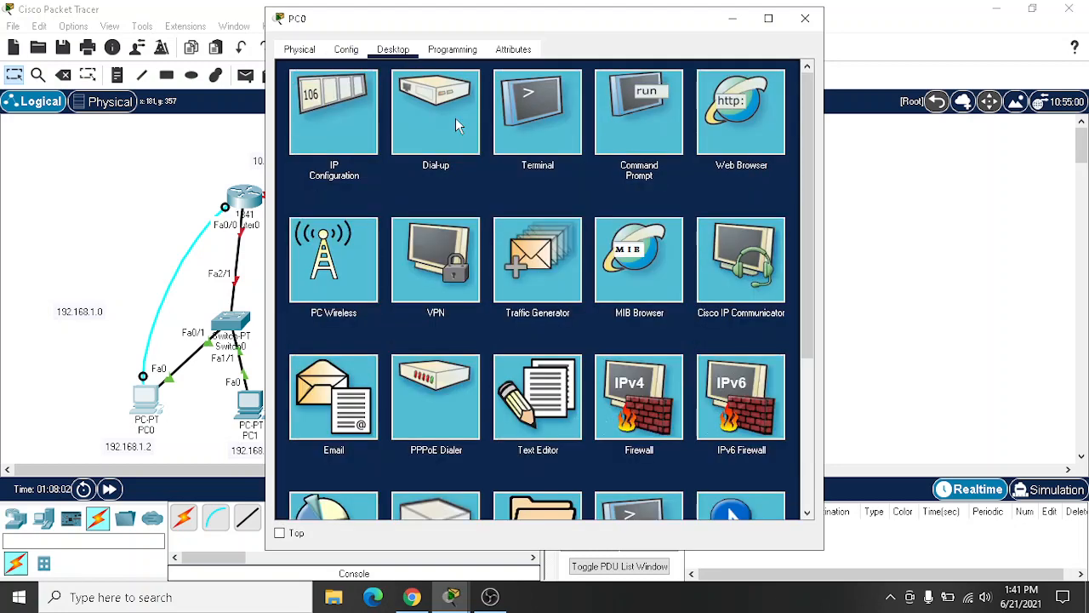
click(560, 117)
click(760, 224)
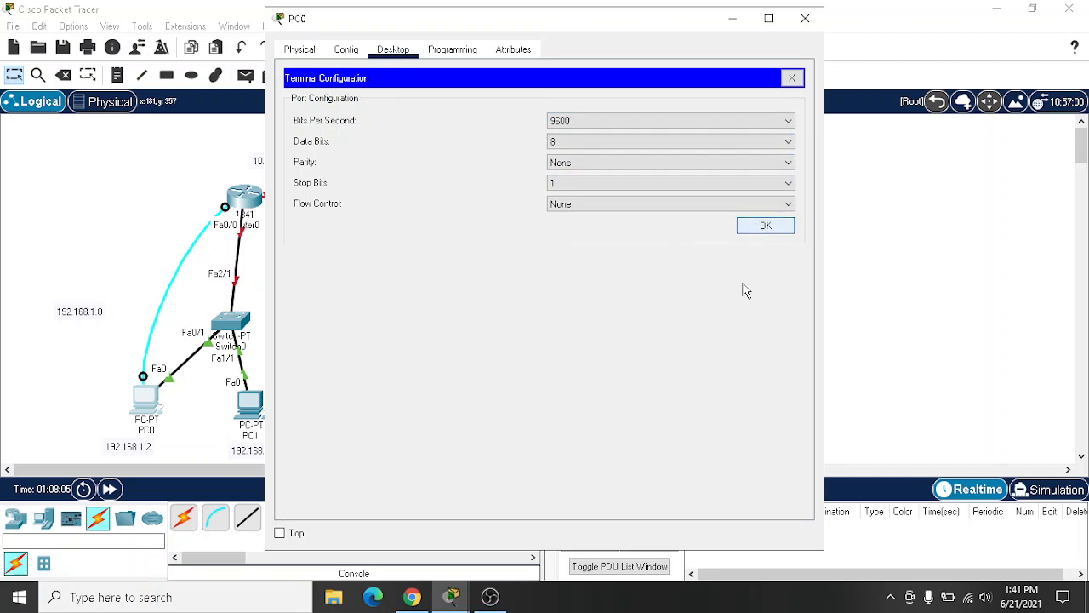
text(no)
key(Return)
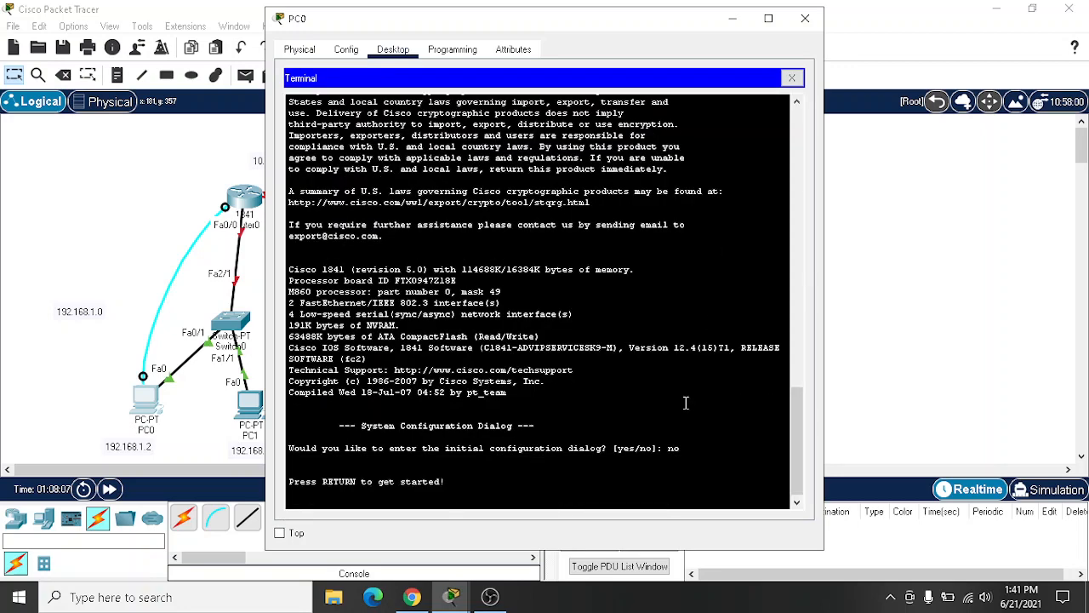
Step: Enter global configuration mode on the router and set its hostname to R1
key(Return)
text(ena)
key(Return)
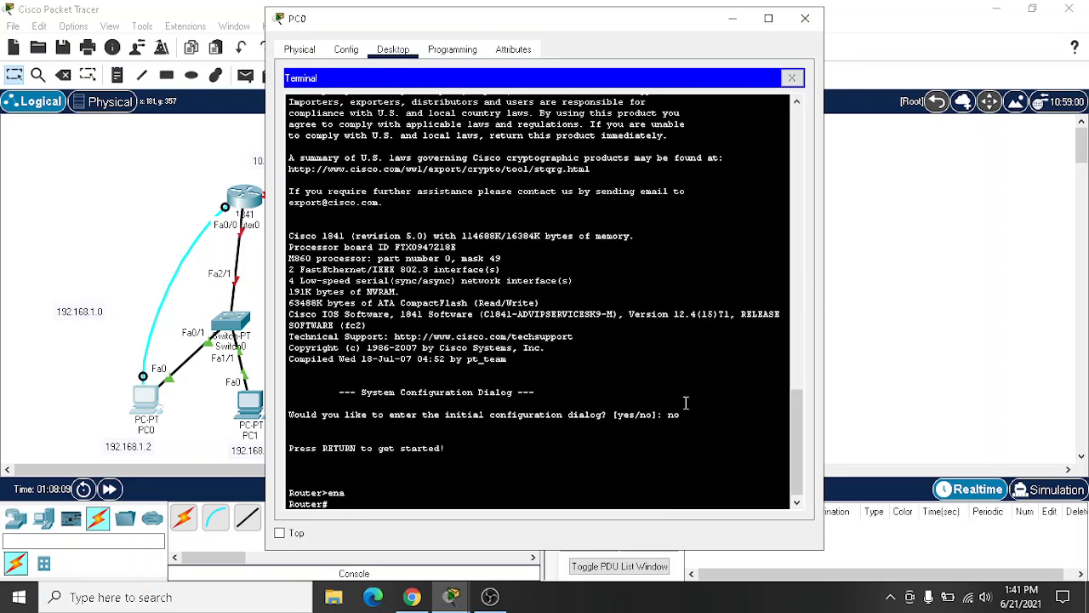
text(conf t)
key(Return)
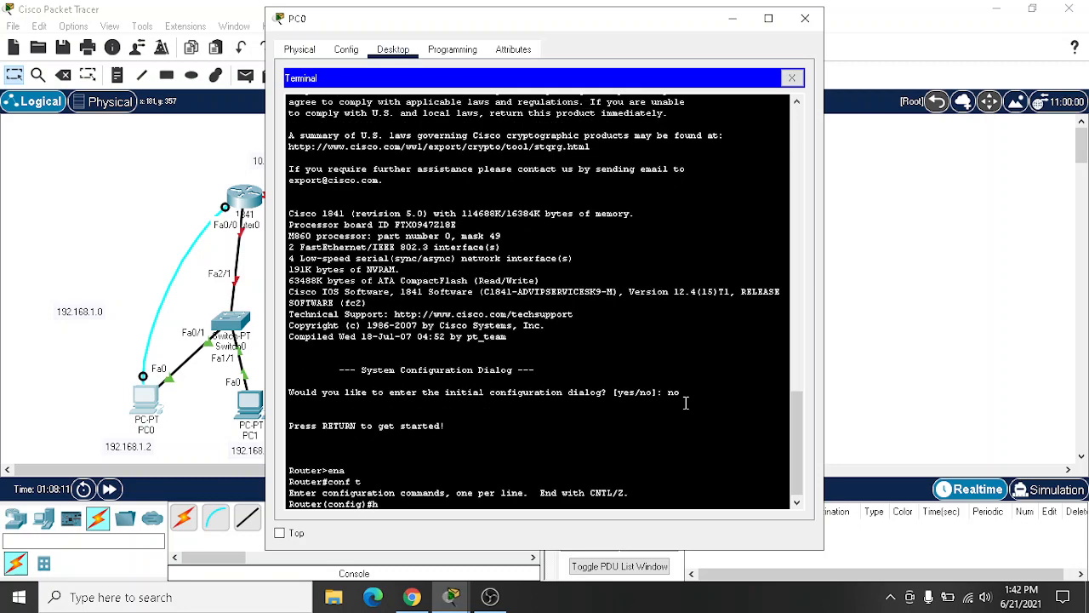
text(hos)
key(Tab)
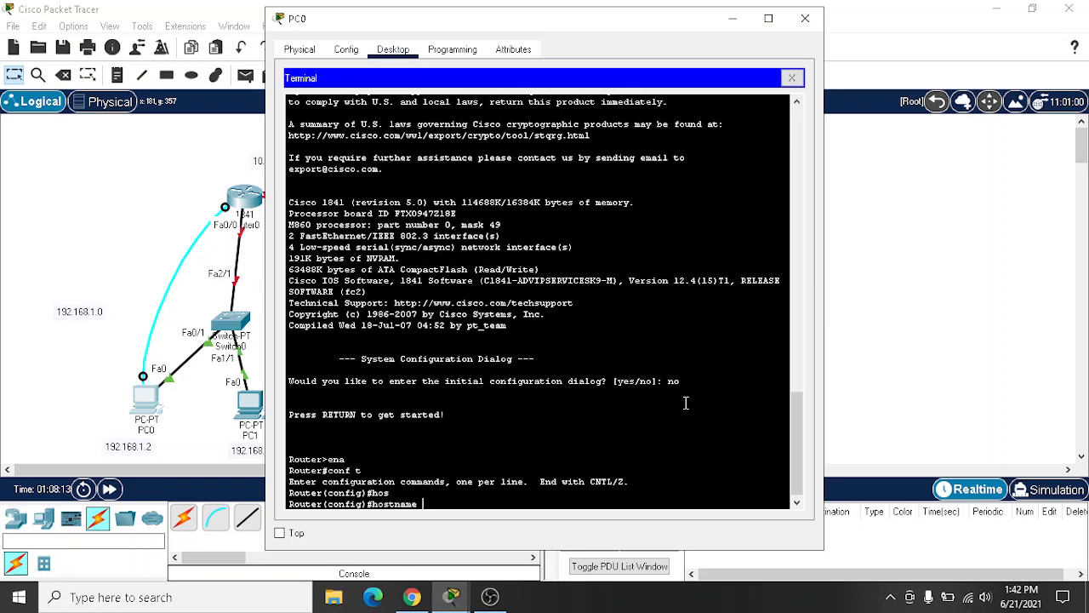
text(R1)
key(Return)
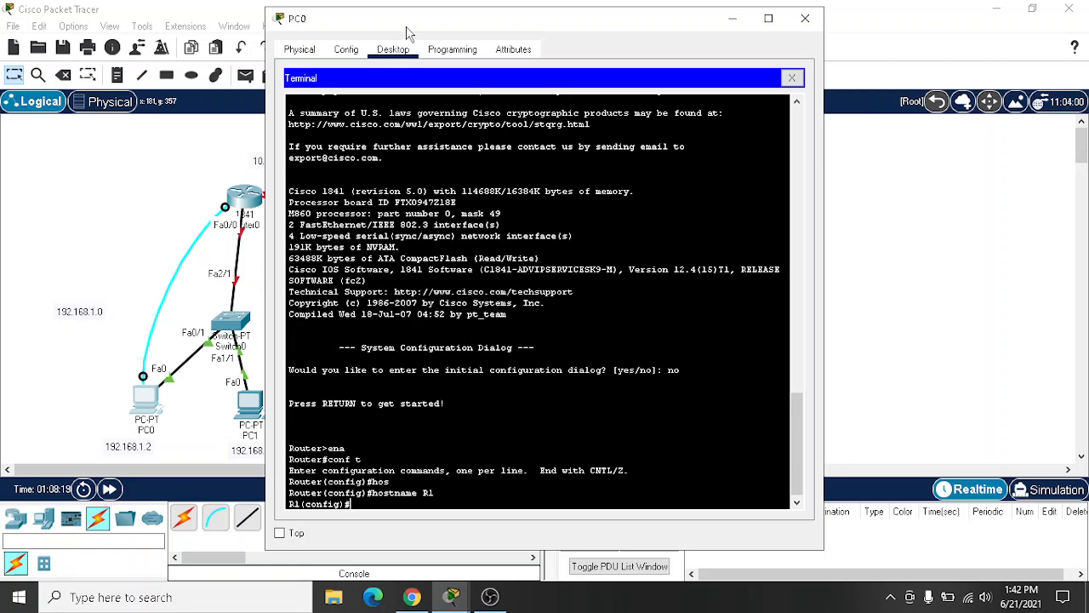
Step: Assign IP address 192.168.1.1 with subnet mask 255.255.255.0 to R1's FastEthernet 0/0 interface, keeping the topology in view
drag(406, 32, 545, 27)
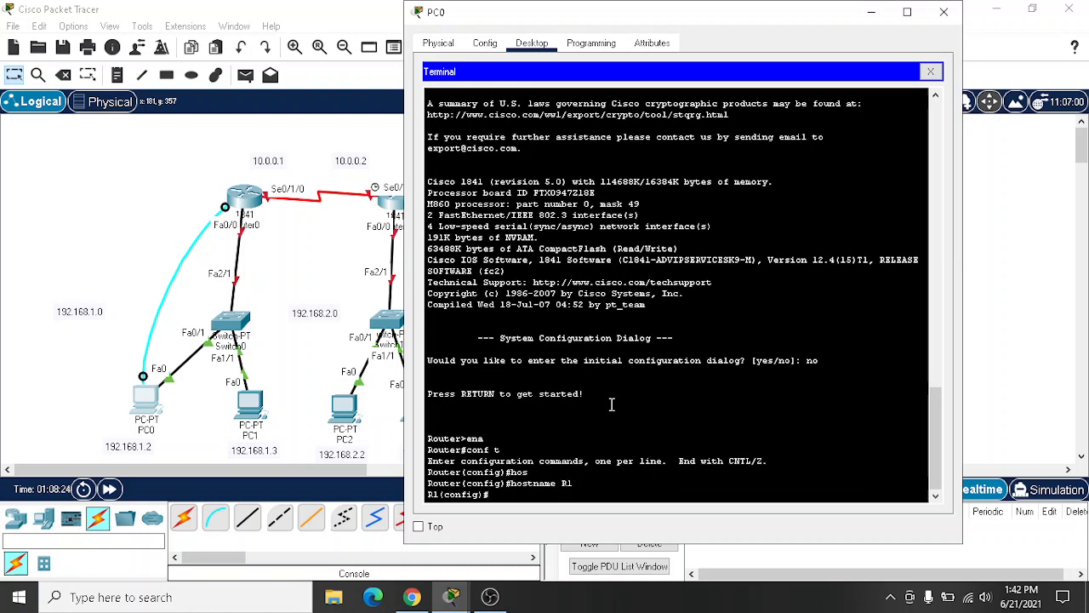
key(Tab)
text(fa)
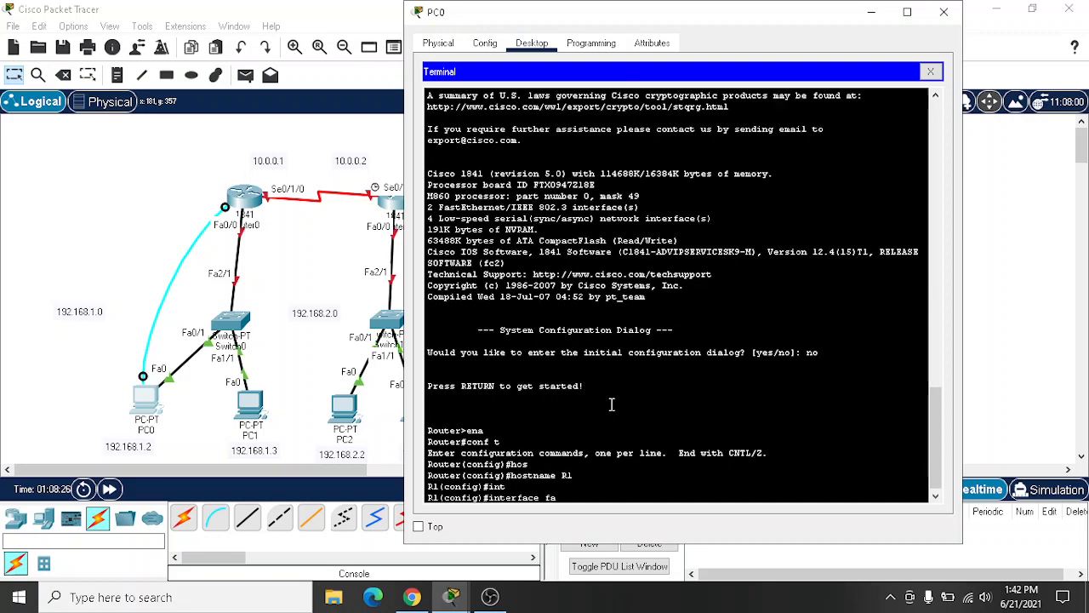
text(s)
key(Tab)
text(0)
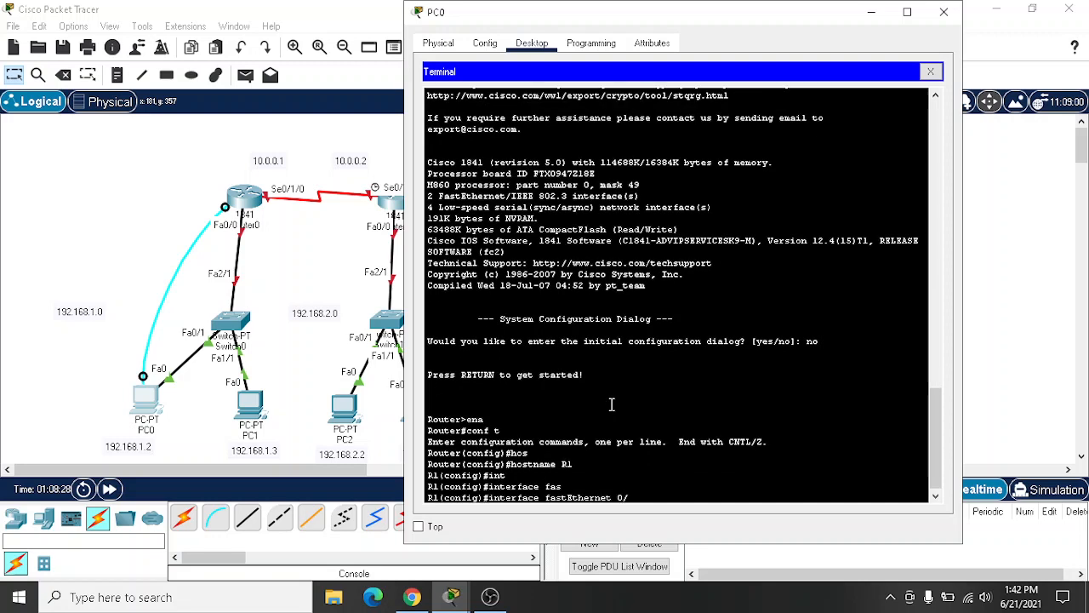
text(/0)
key(Return)
text(ip a)
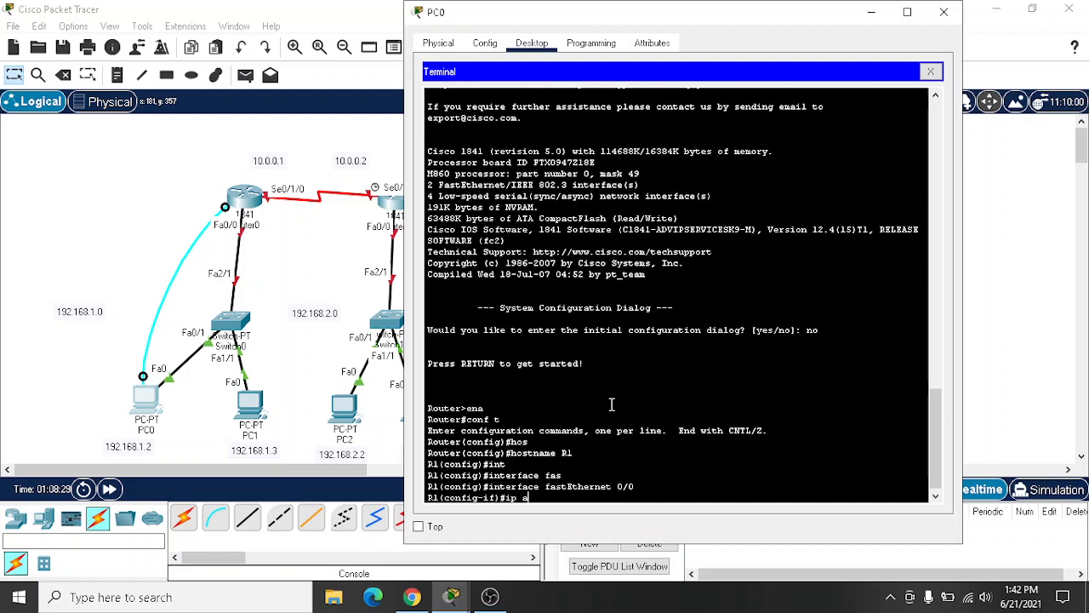
text(dd)
key(Tab)
text(19)
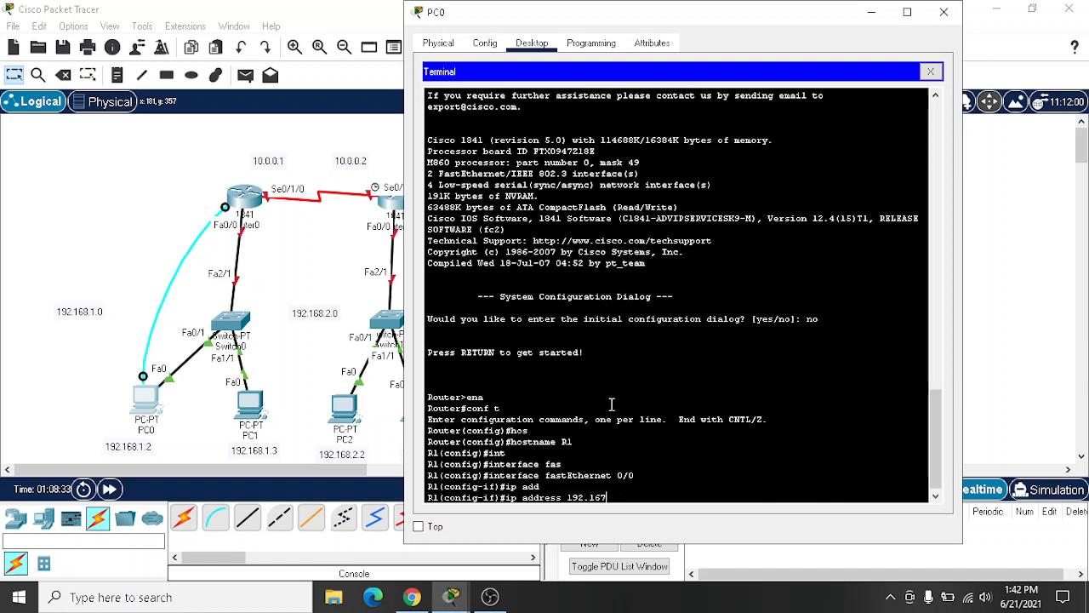
text(2.168.1.1 255.255.255.0)
key(Return)
Step: Enable R1's FastEthernet 0/0 interface with no shutdown and return to global configuration mode
text(nfig-if)#n)
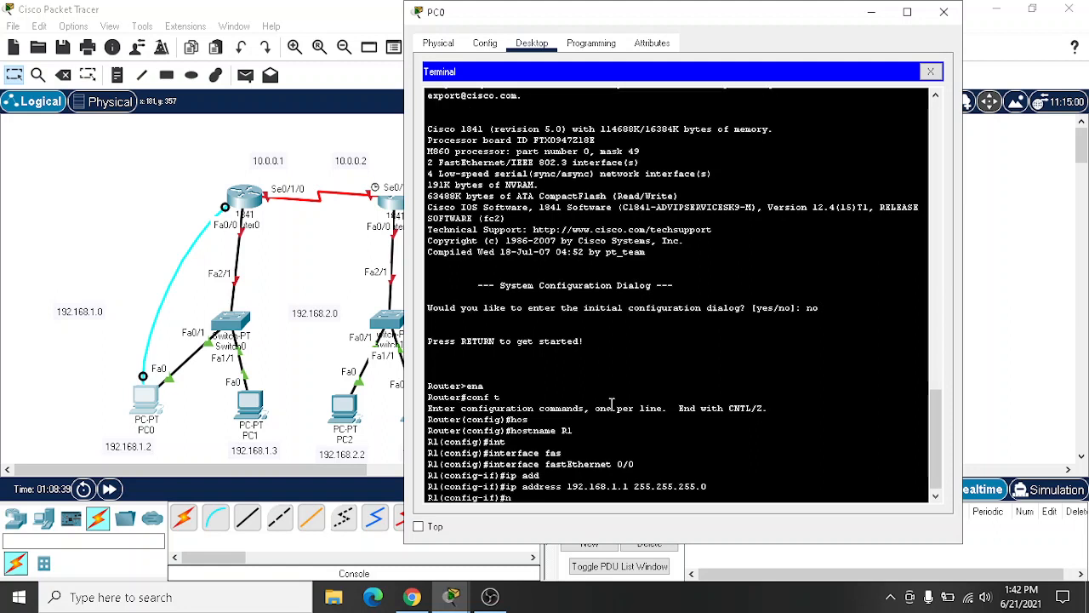
text(o shu)
key(Tab)
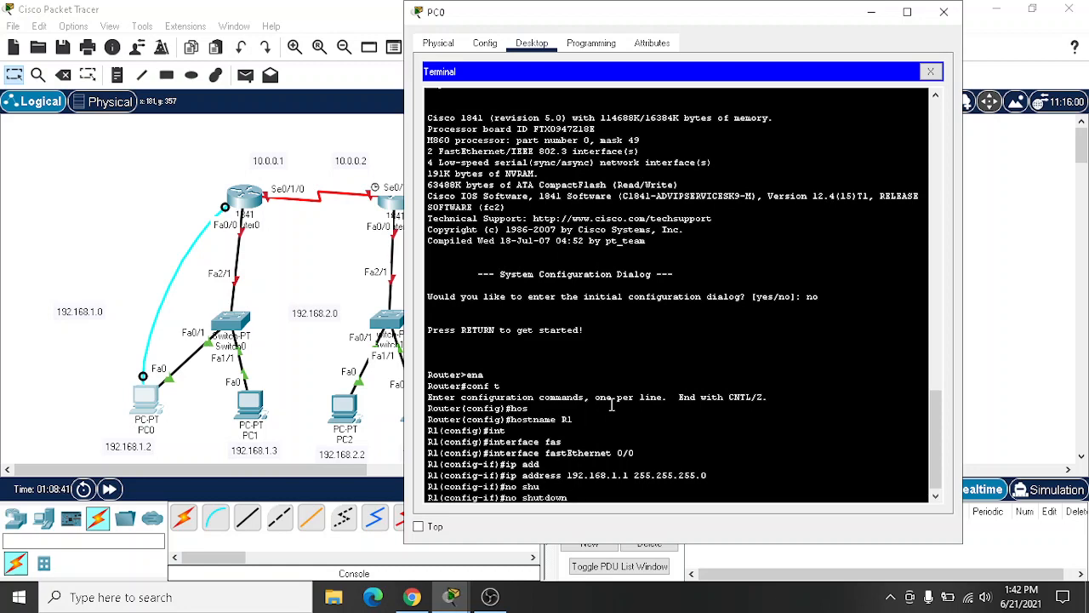
key(Return)
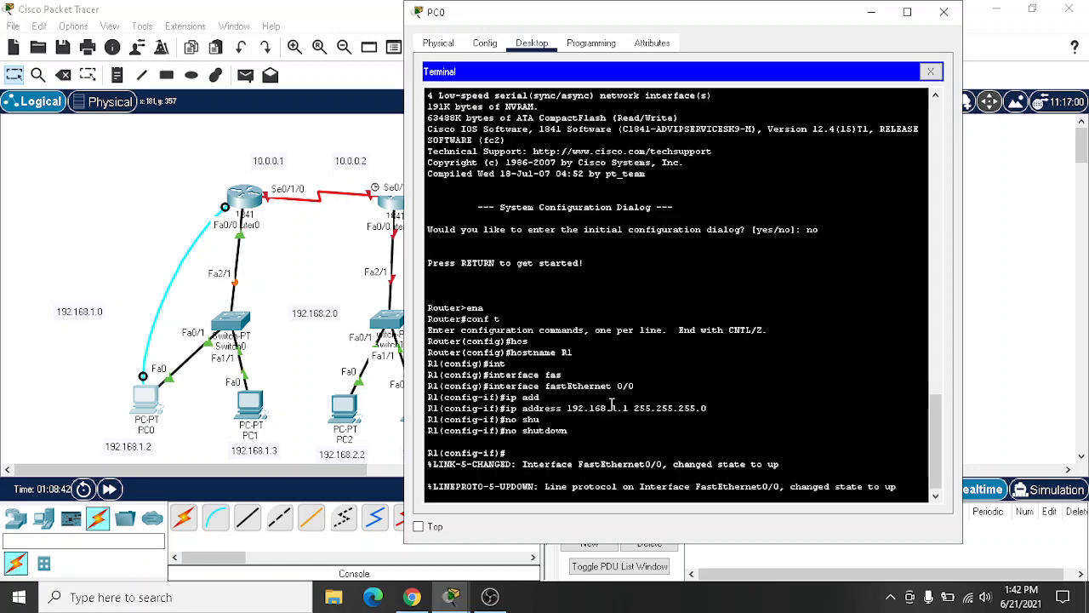
key(Return)
text(ex)
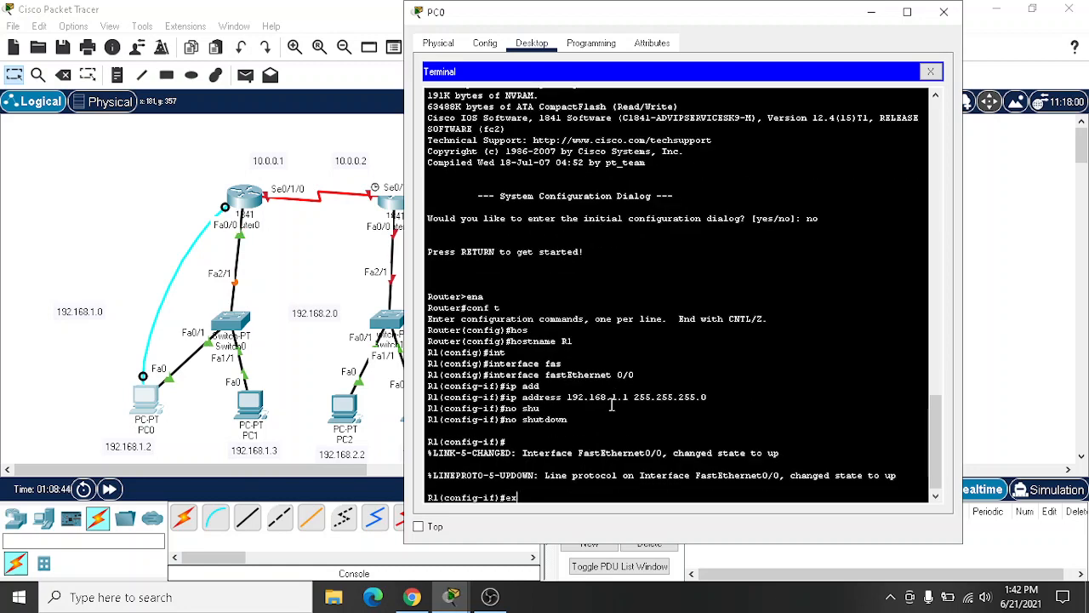
key(Return)
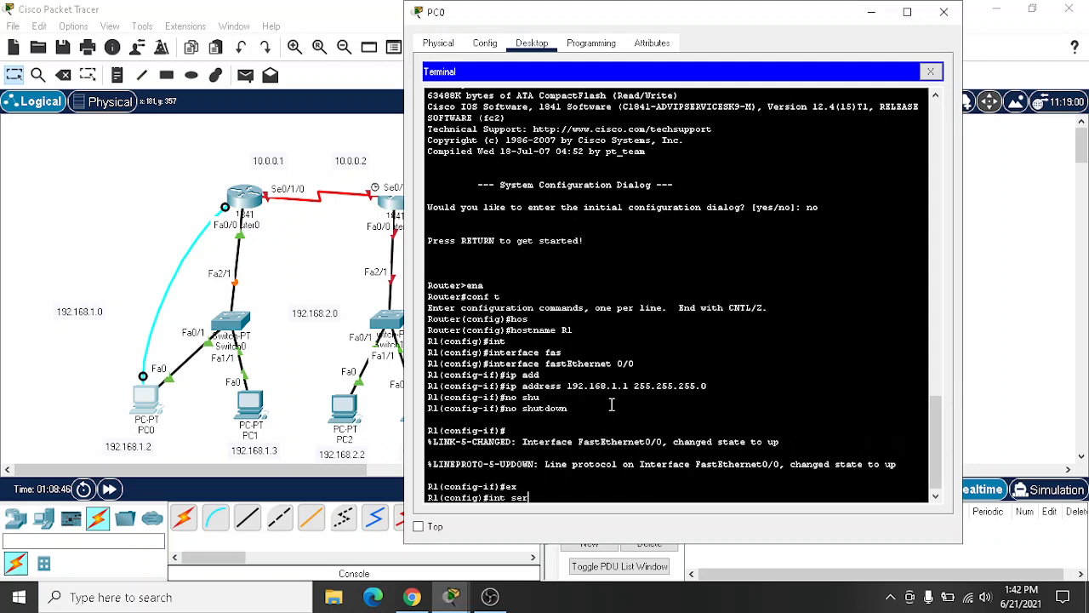
Step: Assign IP address 10.0.0.1 with subnet mask 255.0.0.0 to R1's Serial 0/1/0 interface
text(int ser)
key(Tab)
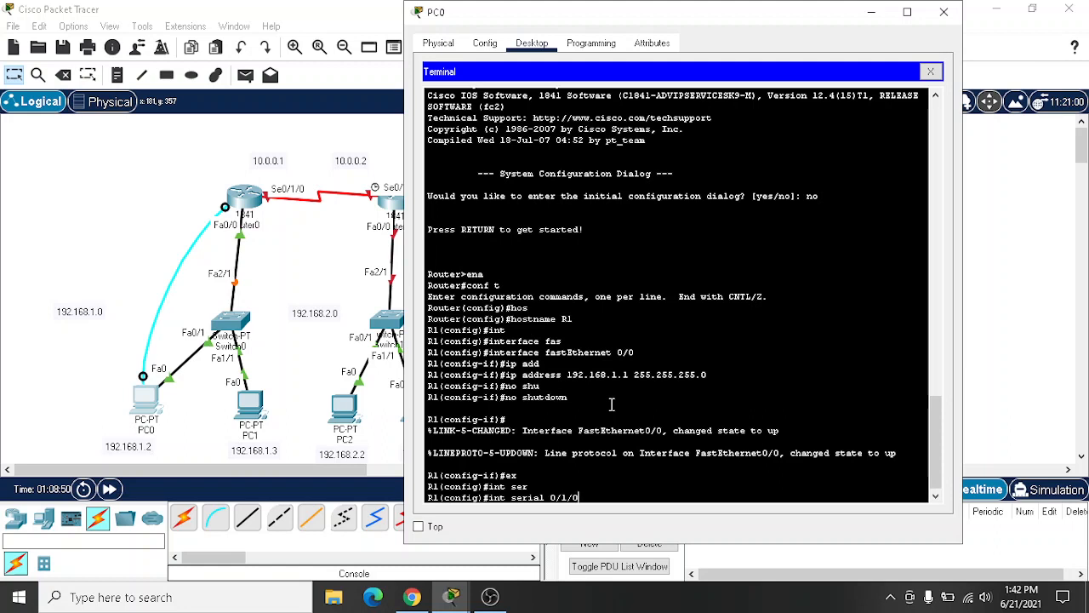
key(Return)
text(ip add)
key(Tab)
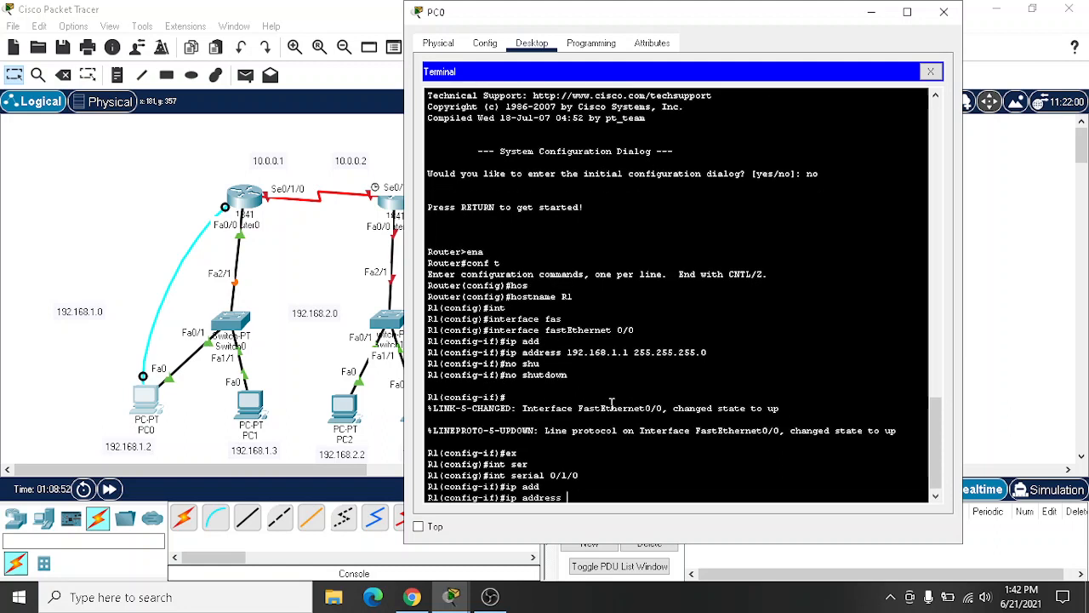
text(10.0.0.1 255.0.0.0)
key(Return)
Step: Enable R1's Serial 0/1/0 interface with no shutdown and exit configuration mode to the privileged prompt
text(no shu)
key(Tab)
key(Return)
key(Return)
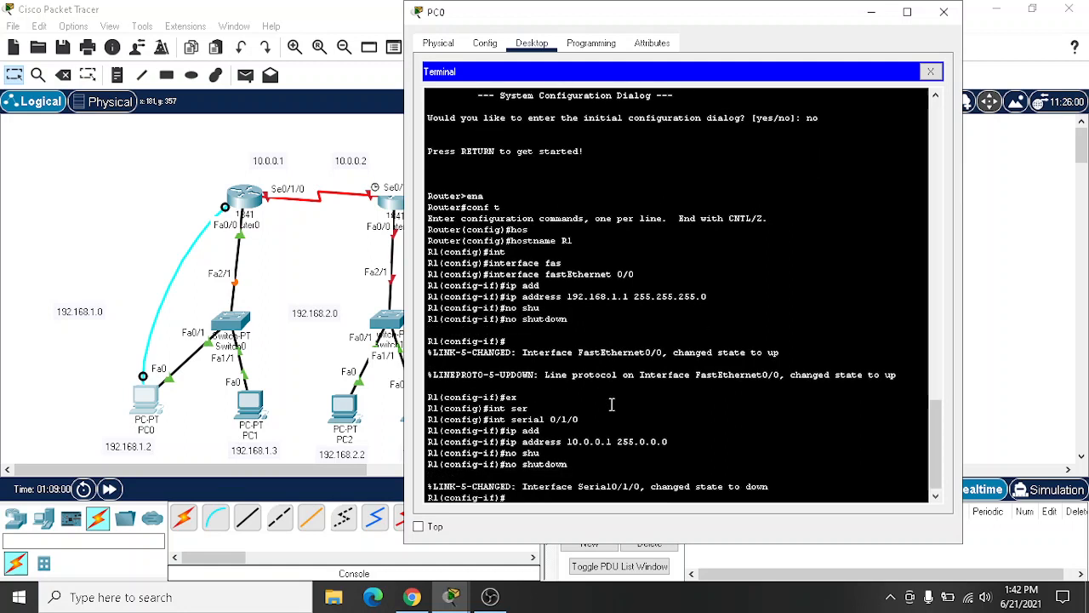
text(ex)
key(Return)
text(ex)
key(Return)
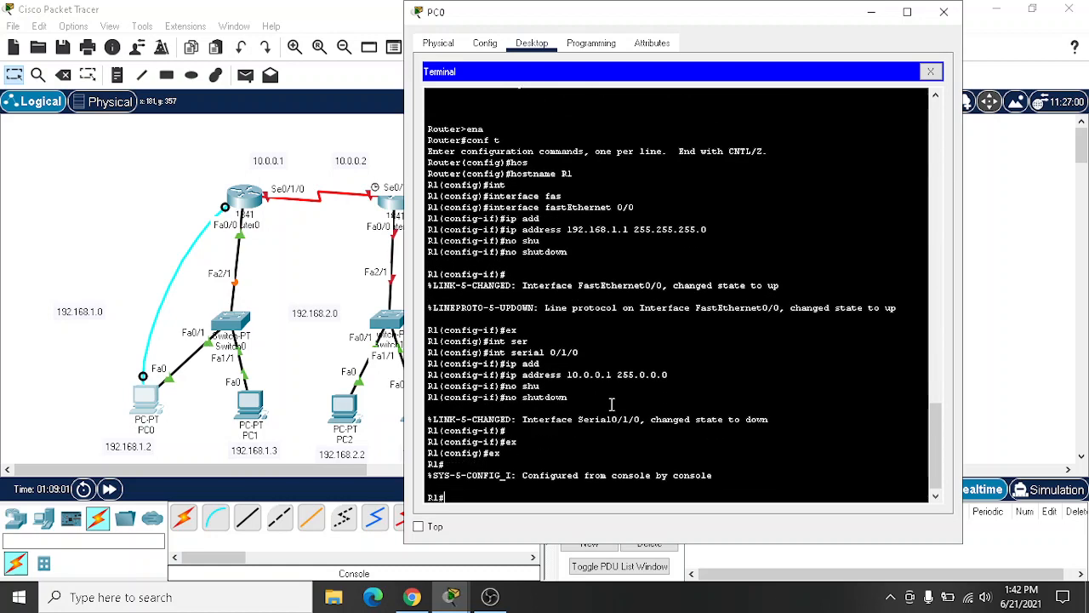
Step: Save R1's running configuration with the wr command and close PC0's window
text(wr)
key(Return)
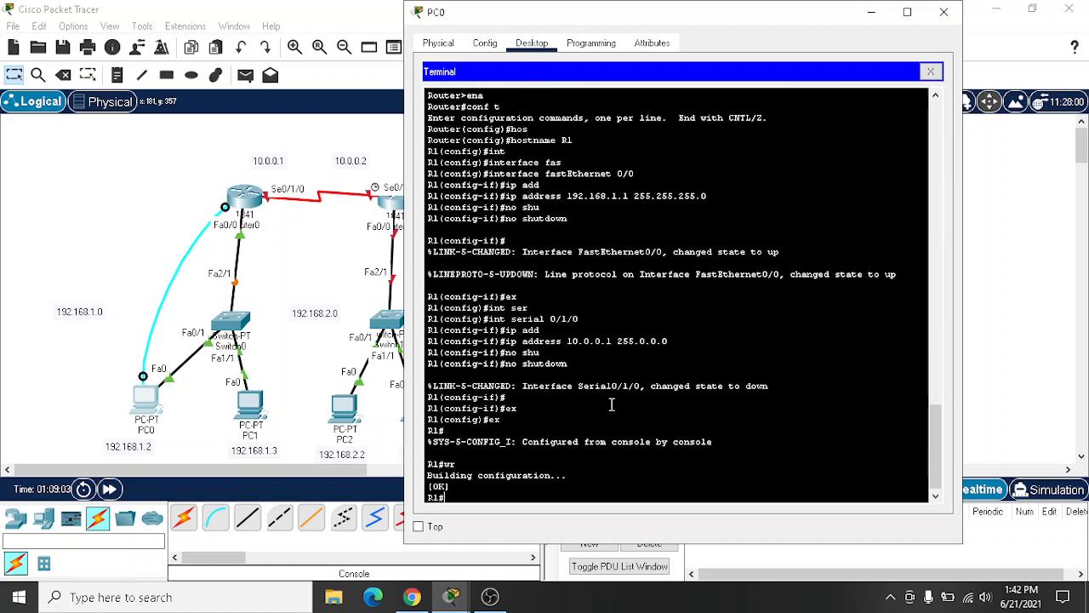
click(946, 12)
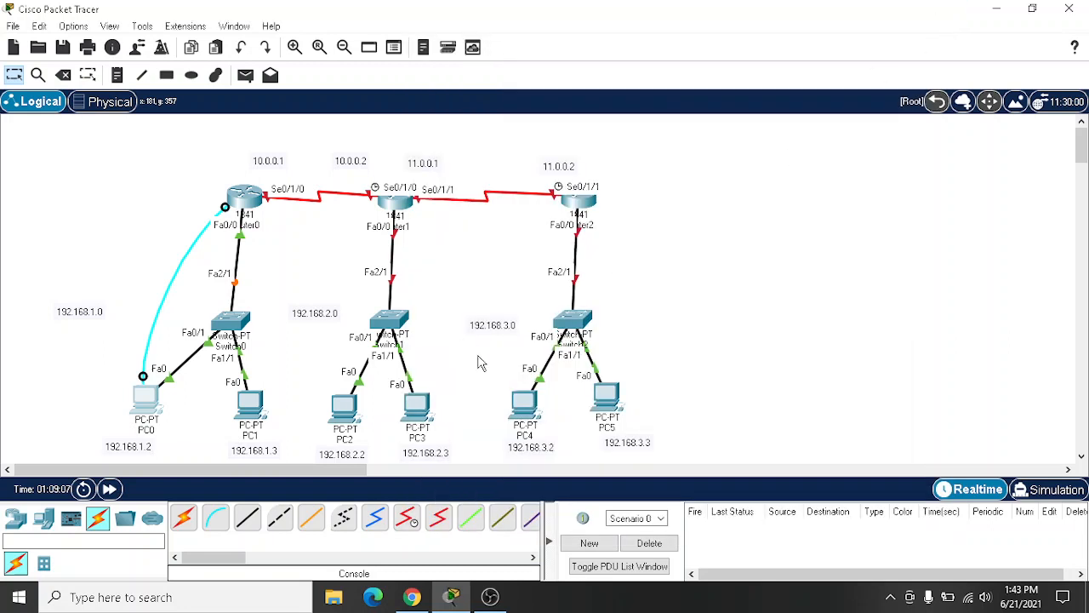
Step: Connect a console cable from PC2's RS 232 port to Router1's Console port
click(359, 390)
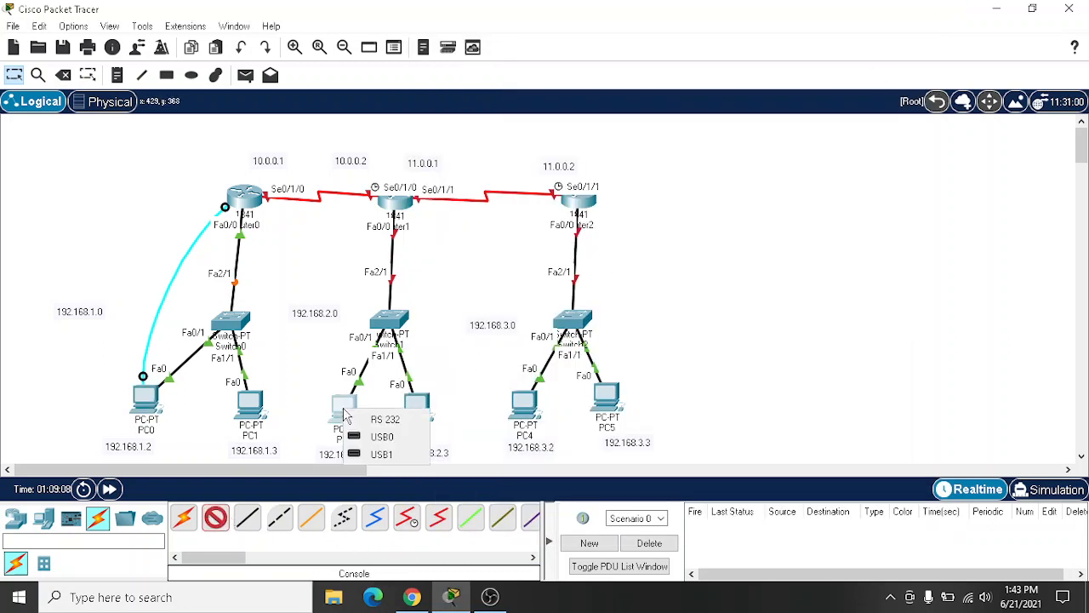
click(362, 430)
click(385, 202)
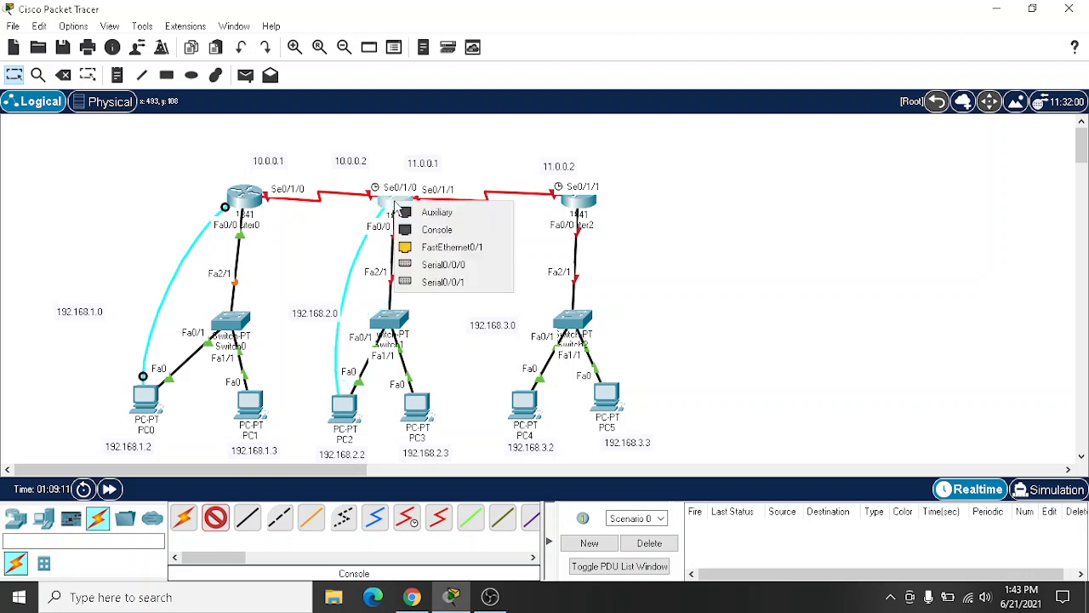
click(435, 226)
Step: Open a terminal session on PC2 with the default port settings, keeping the left part of the topology in view
click(345, 413)
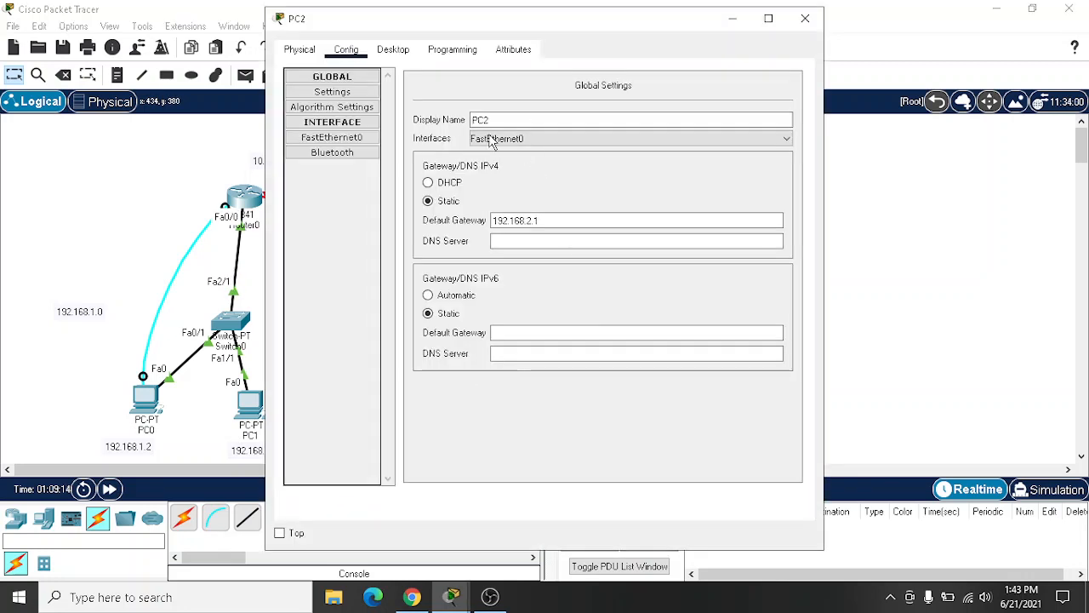
click(392, 51)
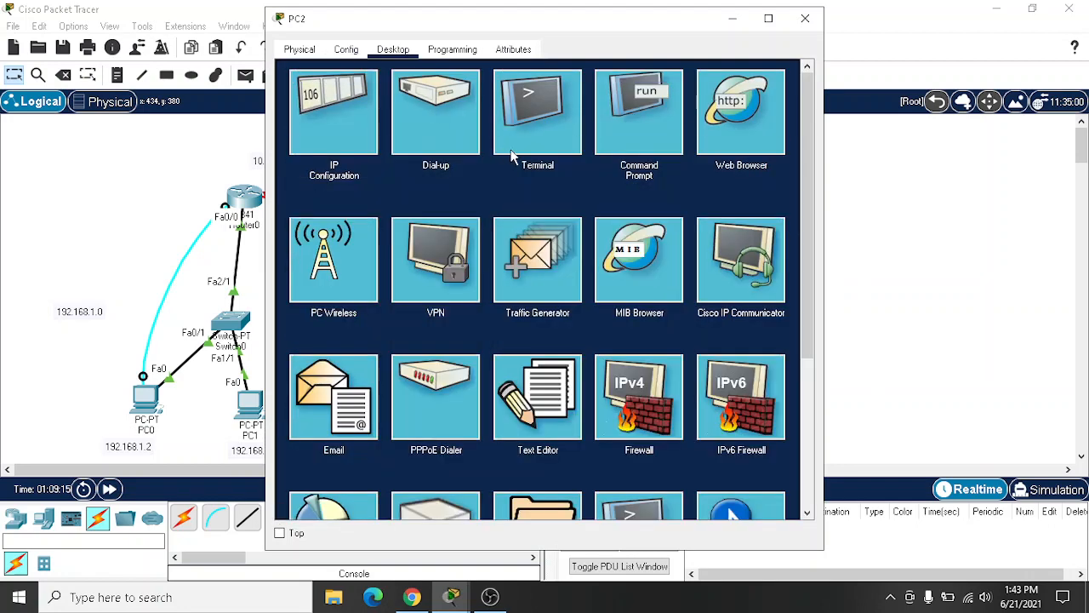
click(558, 106)
click(763, 229)
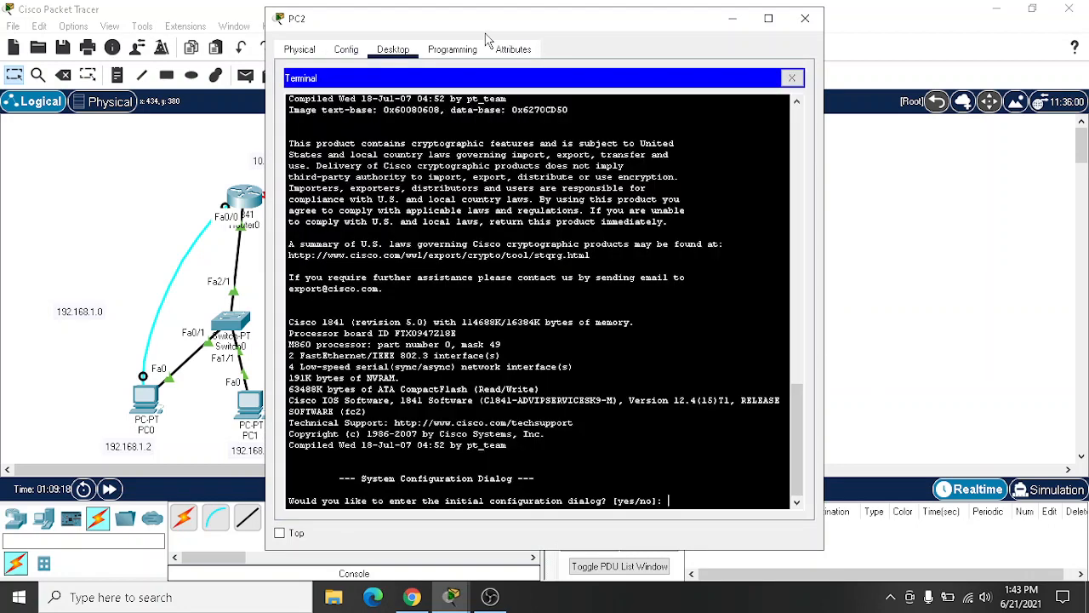
drag(482, 24, 697, 74)
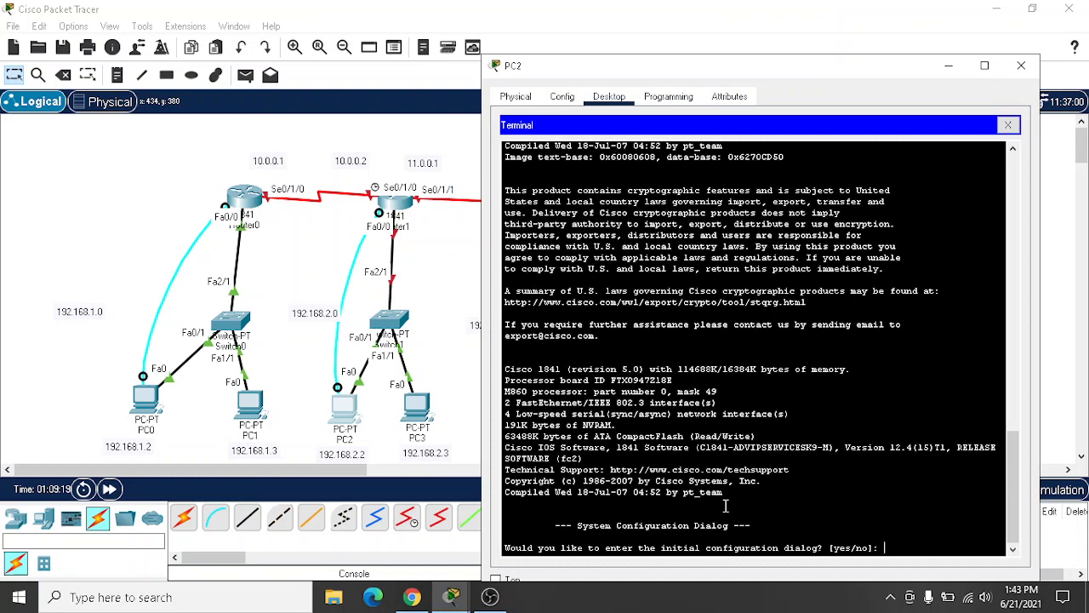
Step: Decline Router1's initial configuration dialog and enter privileged mode
text(no)
key(Return)
key(Return)
text(ena)
key(Return)
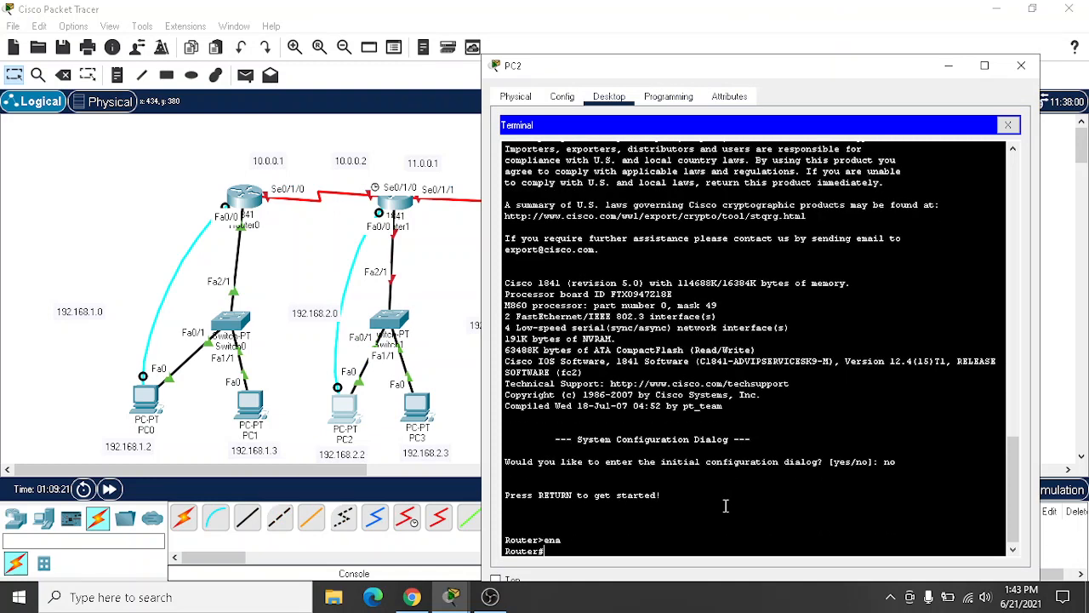
Step: Enter global configuration mode on Router1 and set its hostname to R2
text(conf t)
key(Return)
text(hos)
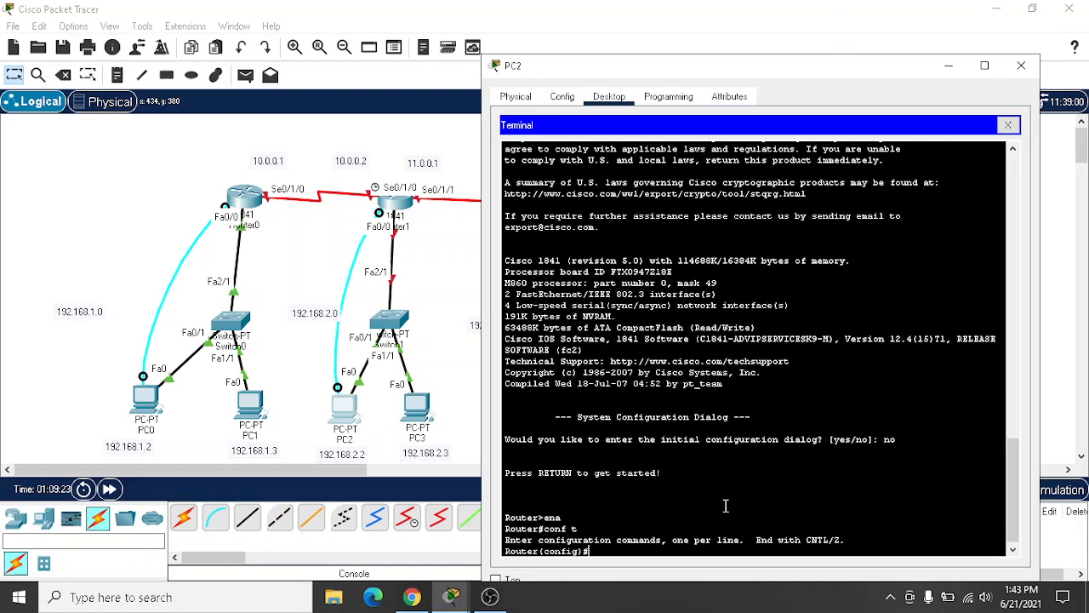
key(Tab)
text(R2)
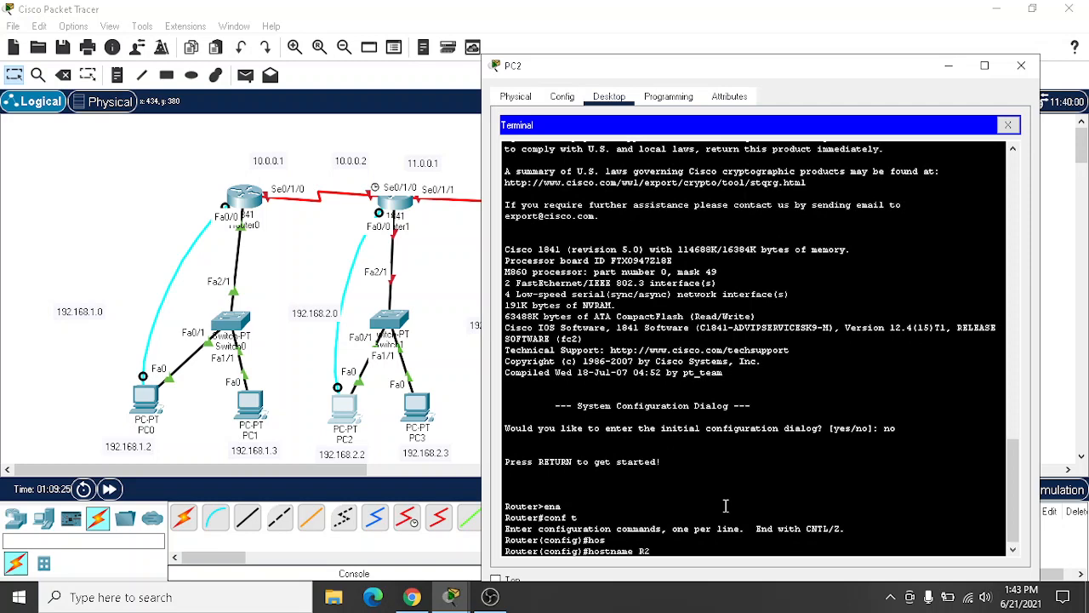
key(Return)
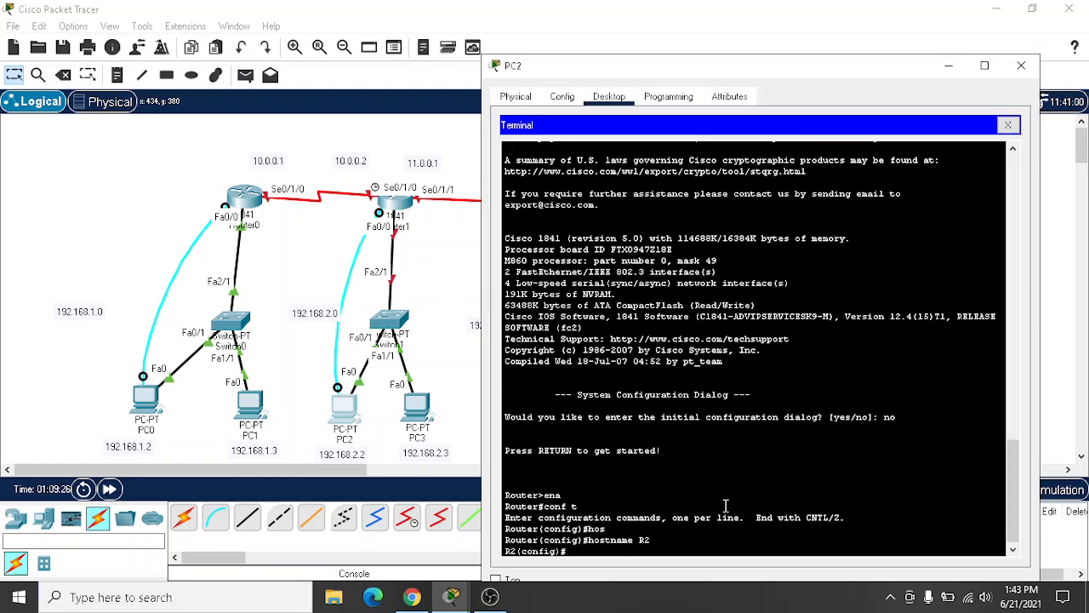
Step: Assign IP address 192.168.2.1 with subnet mask 255.255.255.0 to R2's FastEthernet 0/0 interface
text(int)
key(Tab)
text(fas)
key(Tab)
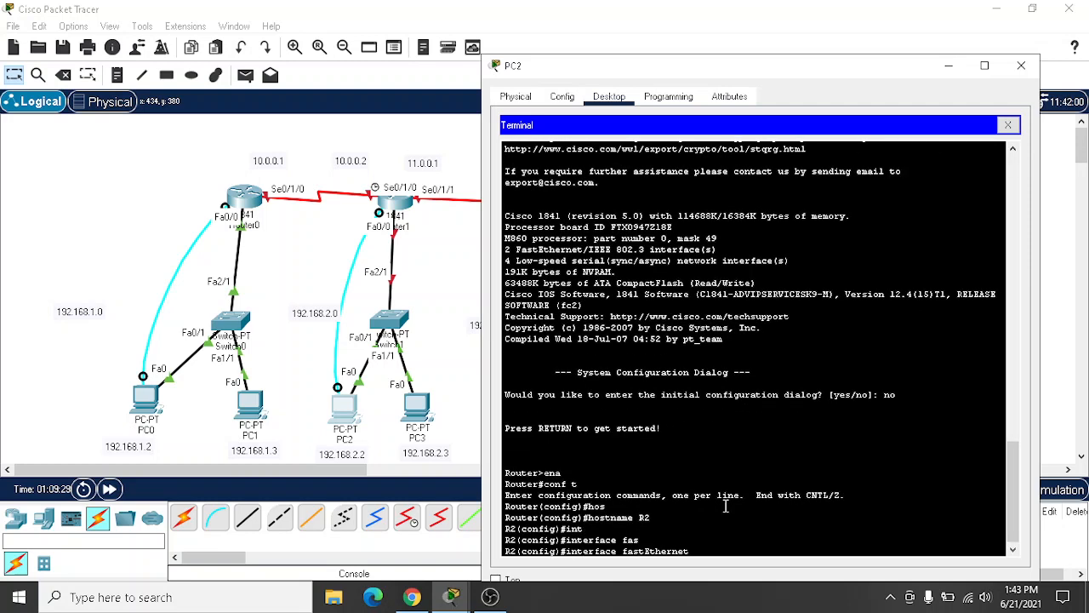
text(0/0)
key(Return)
text(ip add)
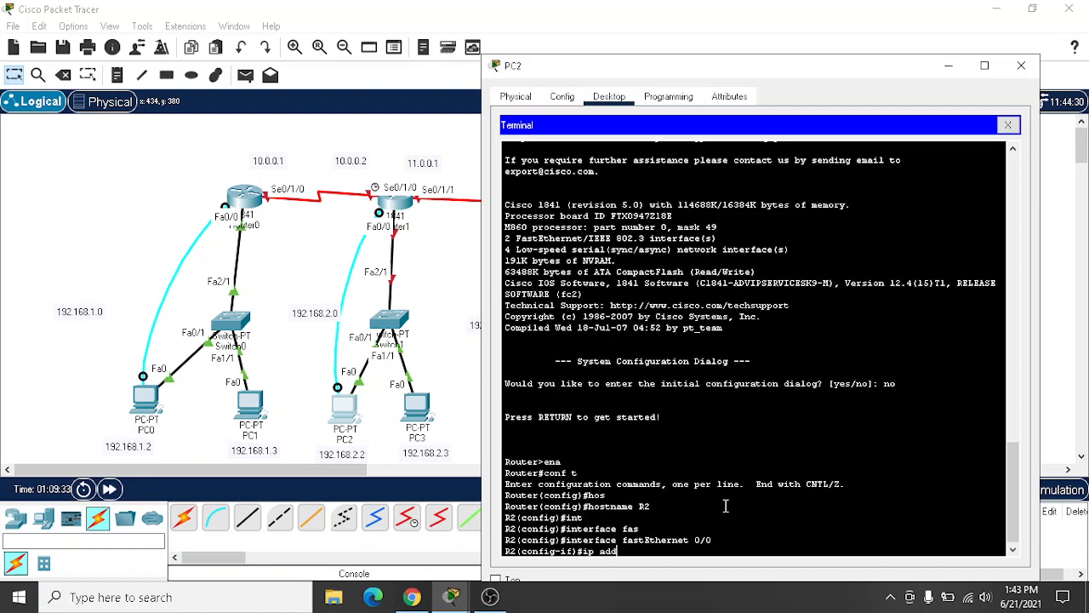
key(Tab)
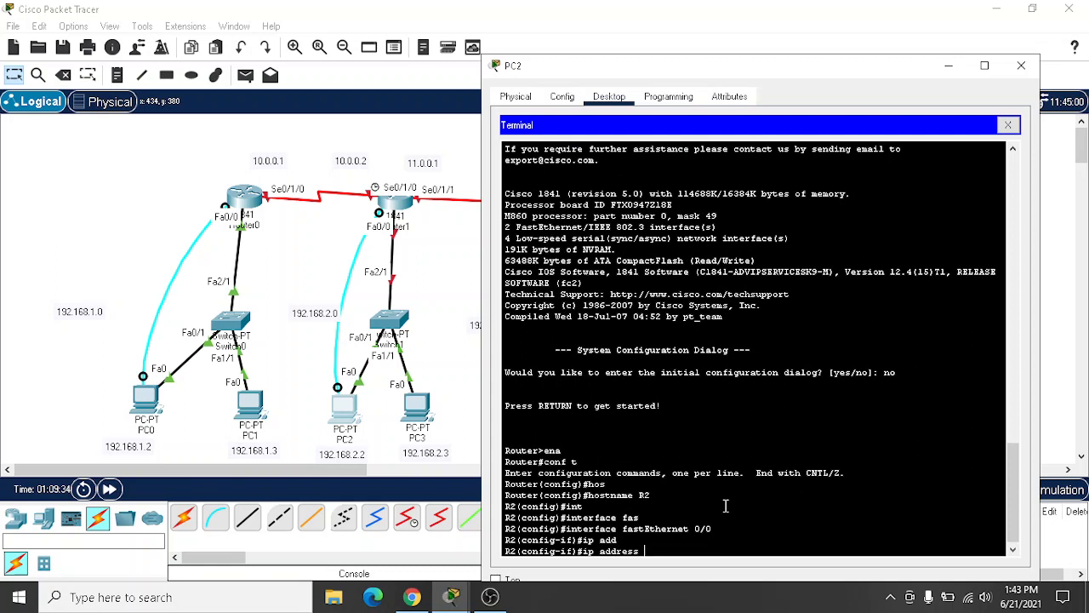
text(192.168.2.1 255.255.255.0)
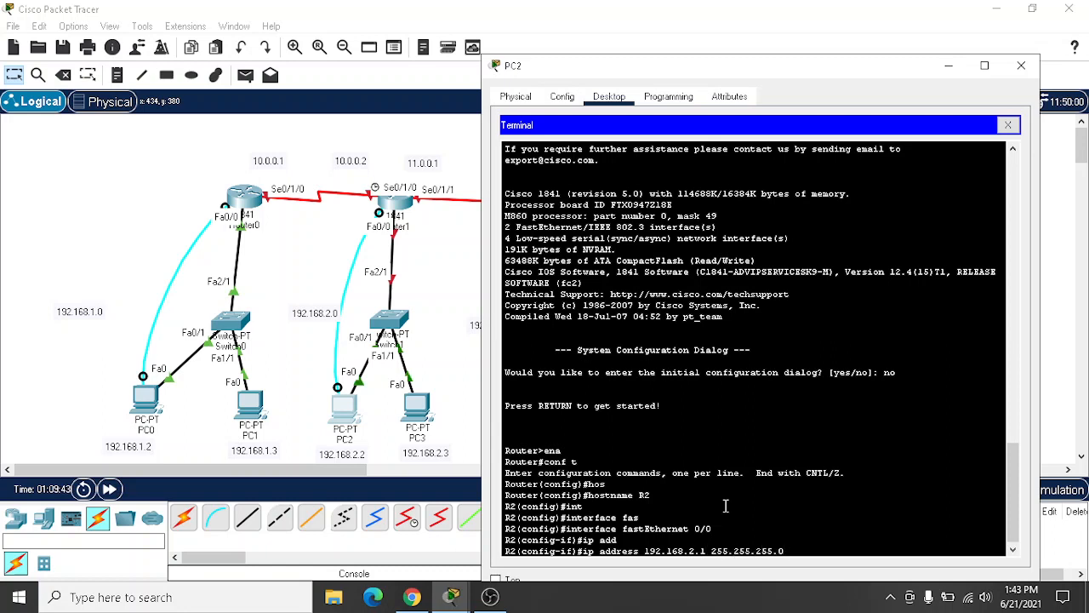
key(Return)
Step: Enable R2's FastEthernet 0/0 interface with no shutdown and return to global configuration mode
text(no s)
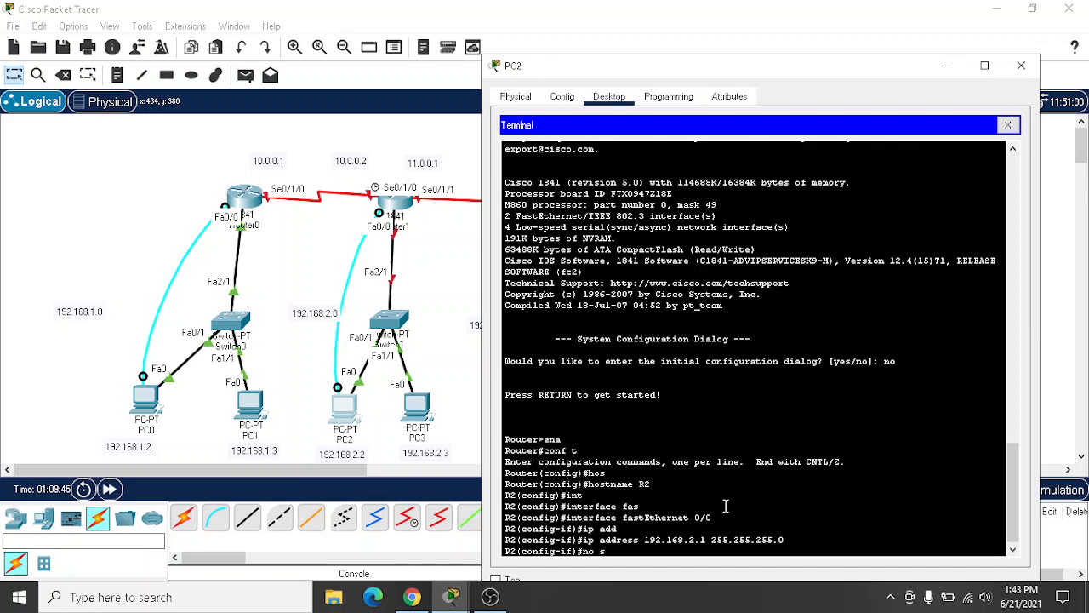
text(hu)
key(Tab)
key(Return)
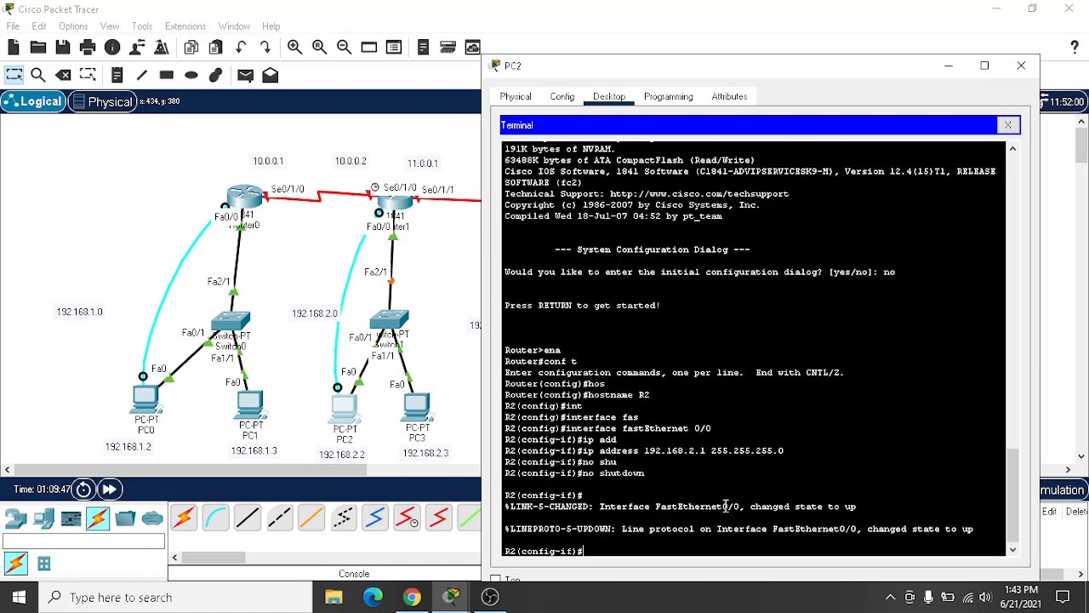
text(ex)
key(Return)
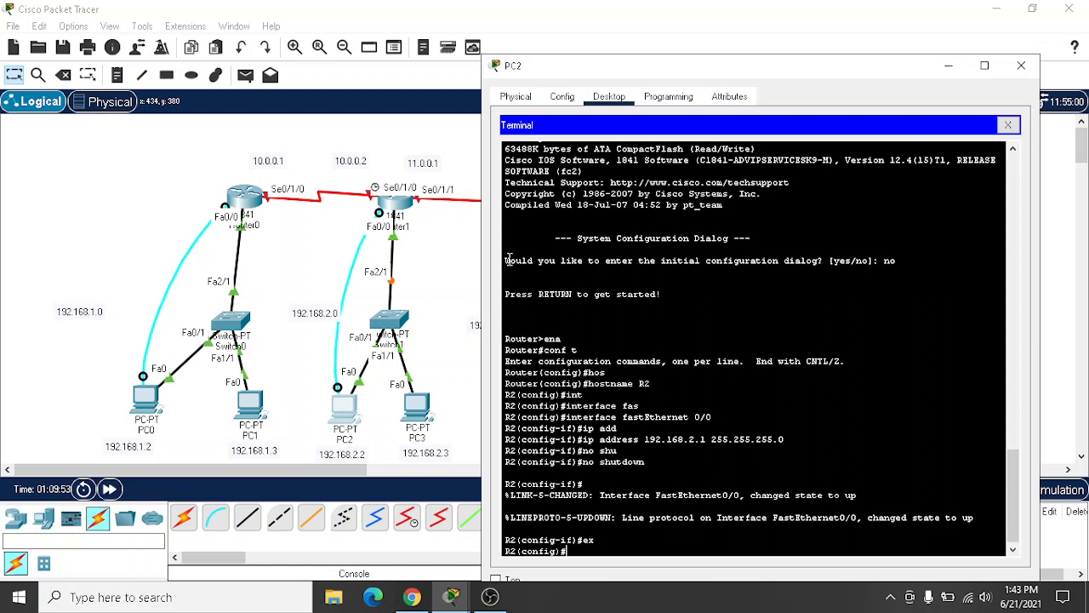
Step: Assign IP address 10.0.0.2 with subnet mask 255.0.0.0 to R2's Serial 0/1/0 interface
text(int ser)
key(Tab)
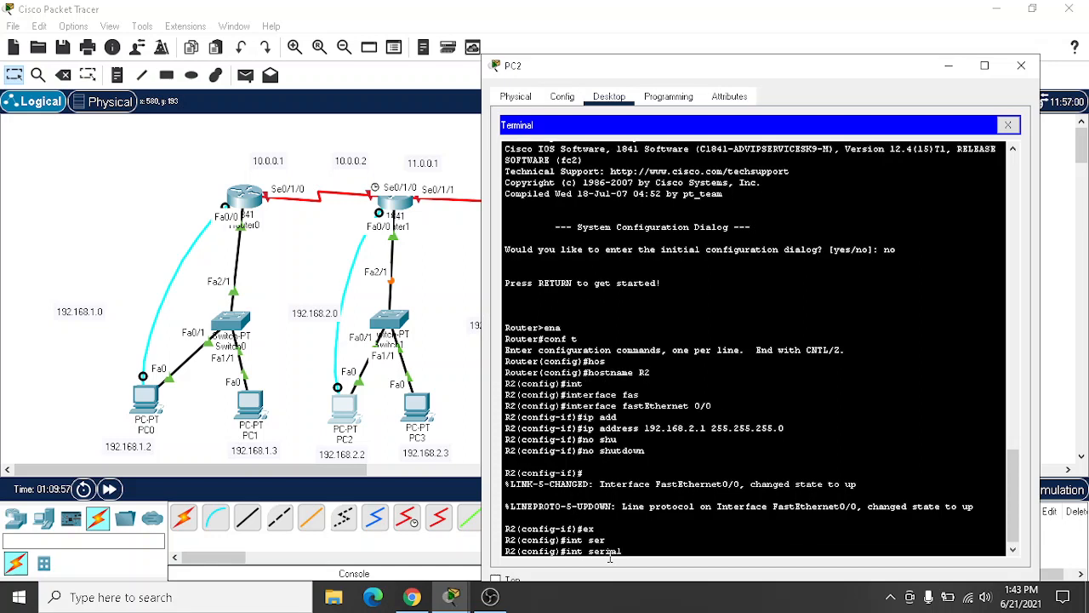
text(0/1/0)
key(Return)
text(ip)
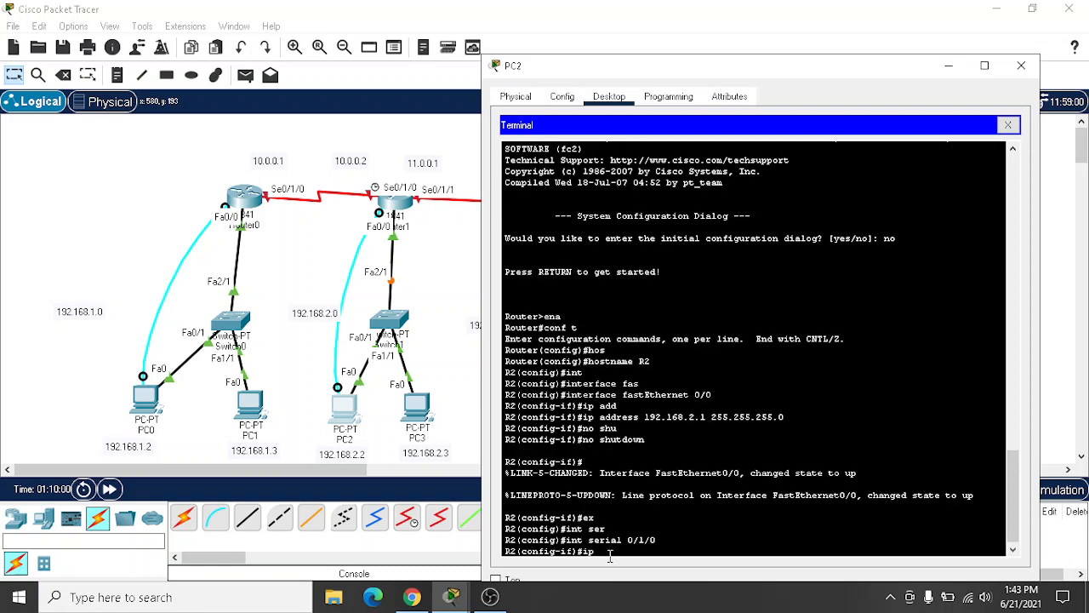
text( add)
key(Tab)
text(10)
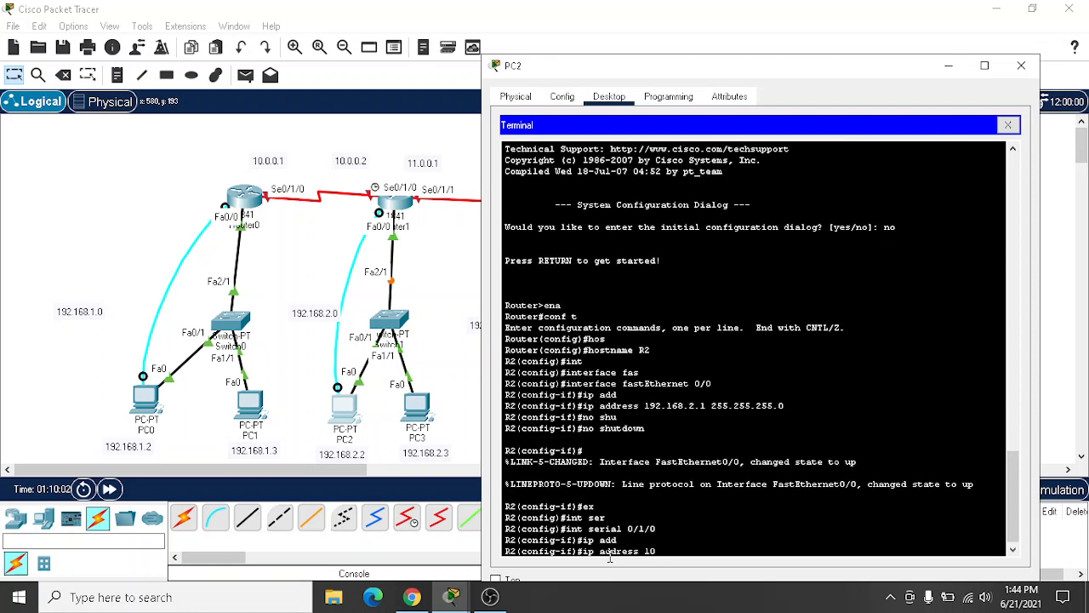
text(.0.0.2 255.0.0.0)
key(Return)
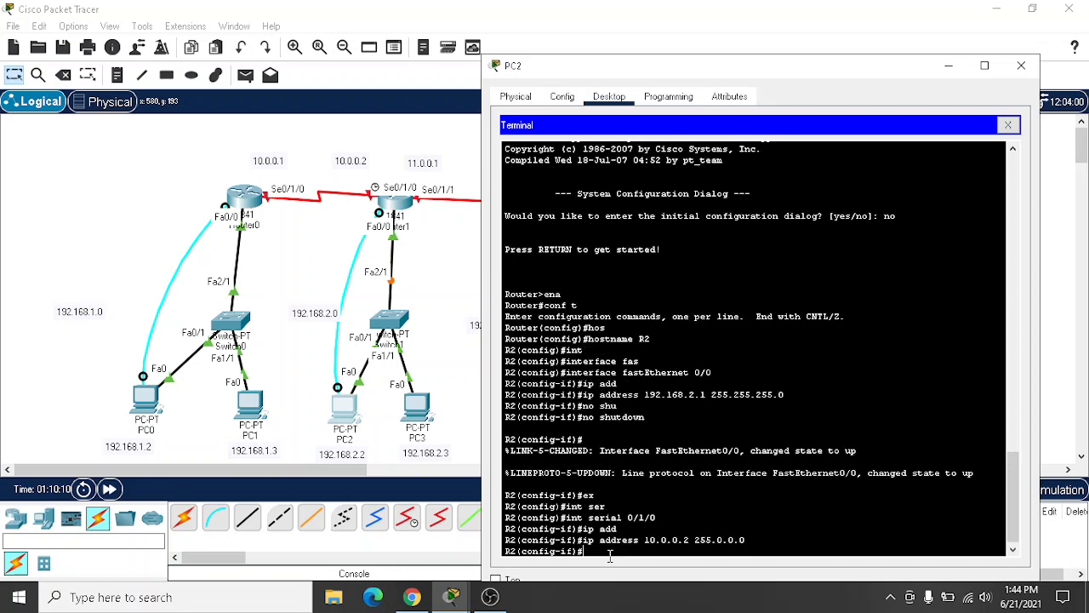
Step: Enable R2's Serial 0/1/0 interface with no shutdown and return to global configuration mode
text(no shu)
key(Tab)
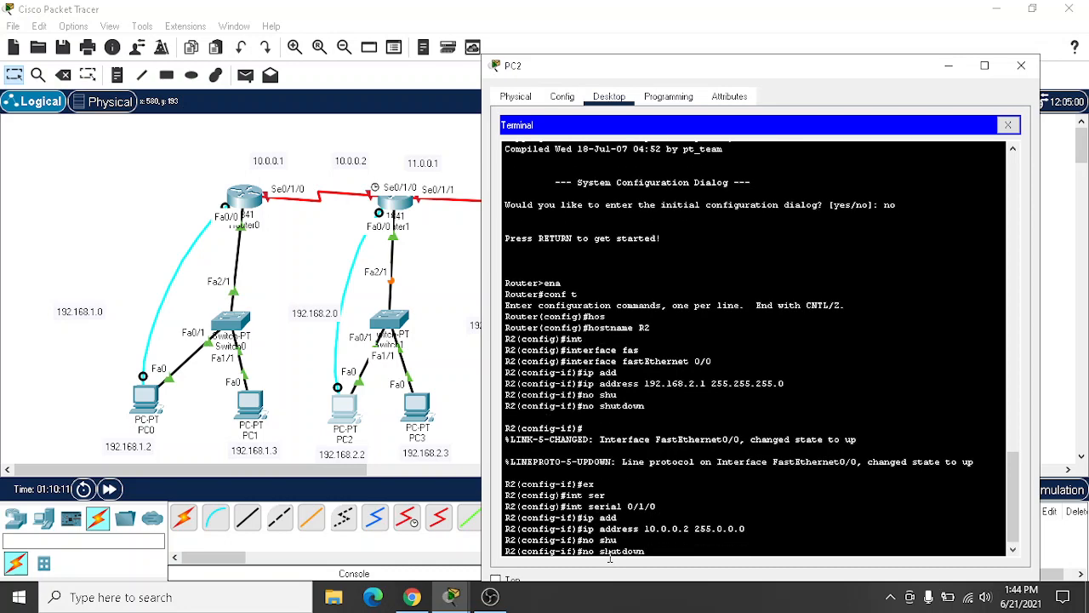
key(Return)
key(Return)
text(ex)
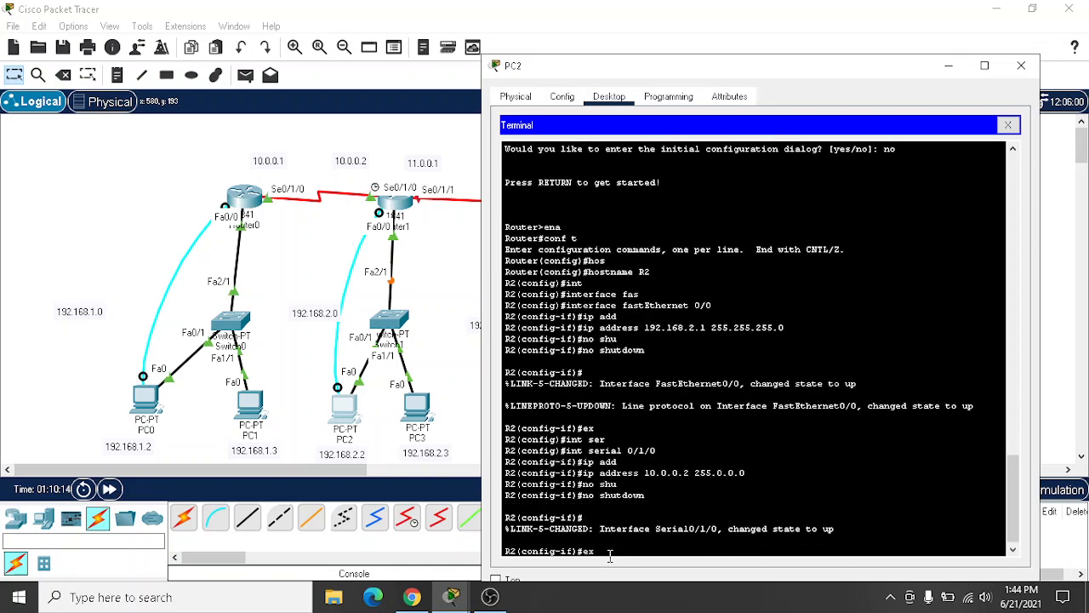
key(Return)
Step: Assign IP address 11.0.0.1 with subnet mask 255.0.0.0 to R2's Serial 0/1/1 interface
text(int)
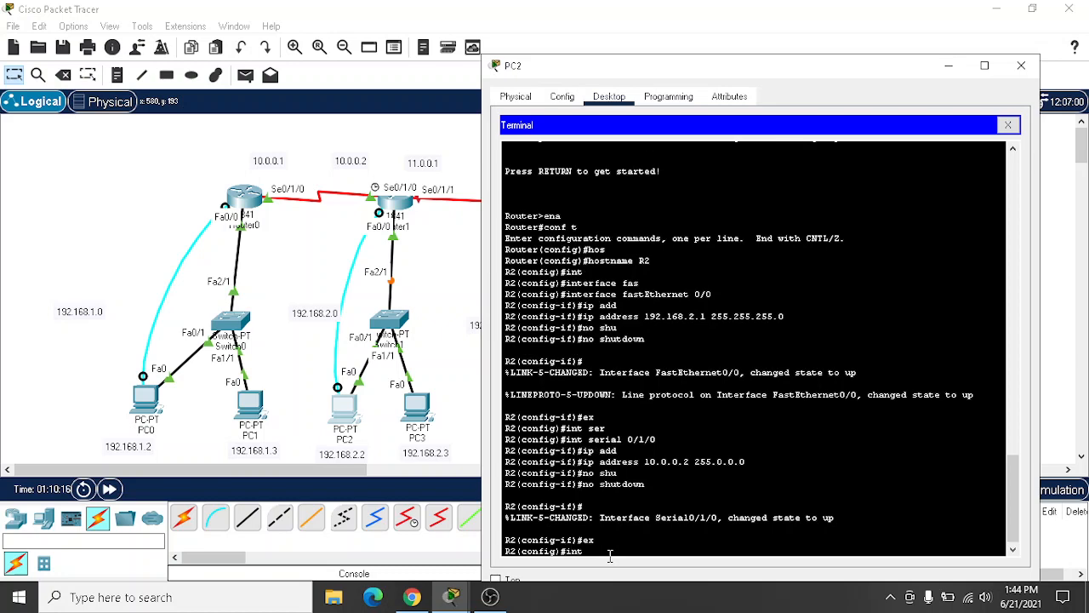
key(Tab)
text(ser)
key(Tab)
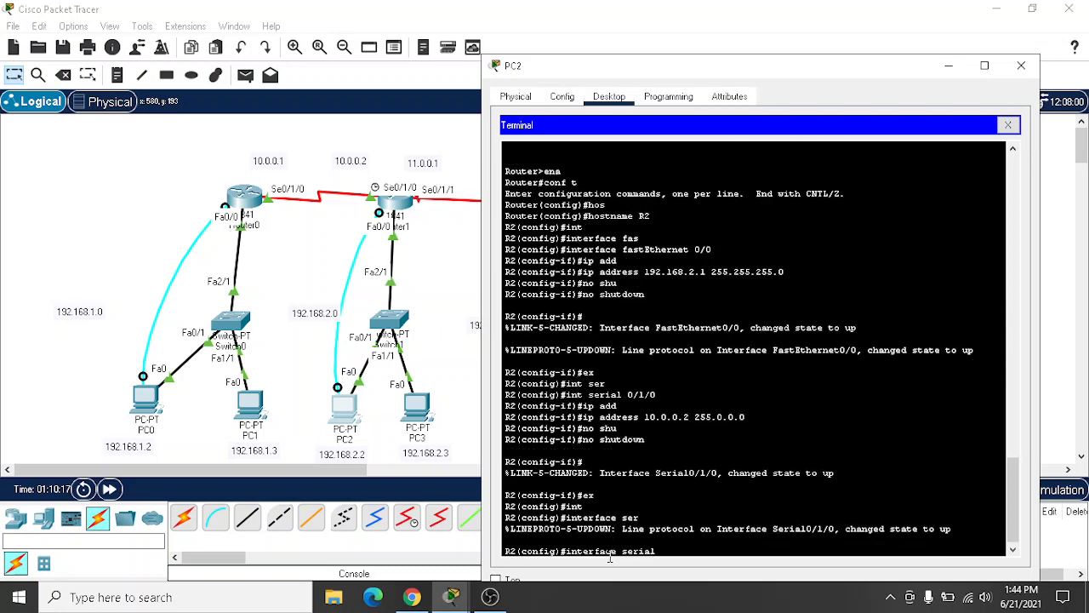
text(0/1/1)
key(Return)
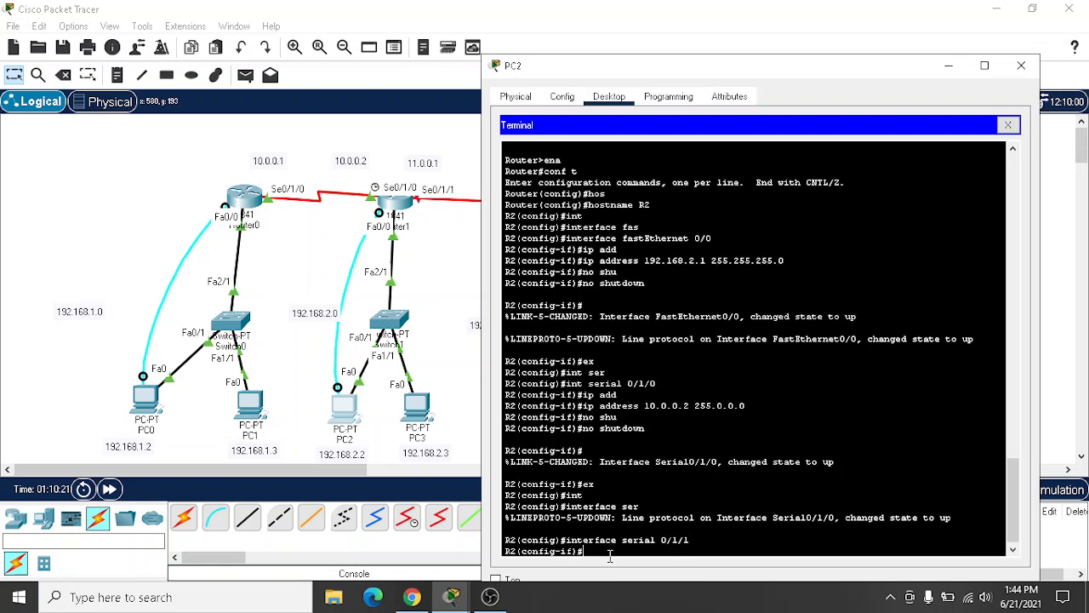
text(ip add)
key(Tab)
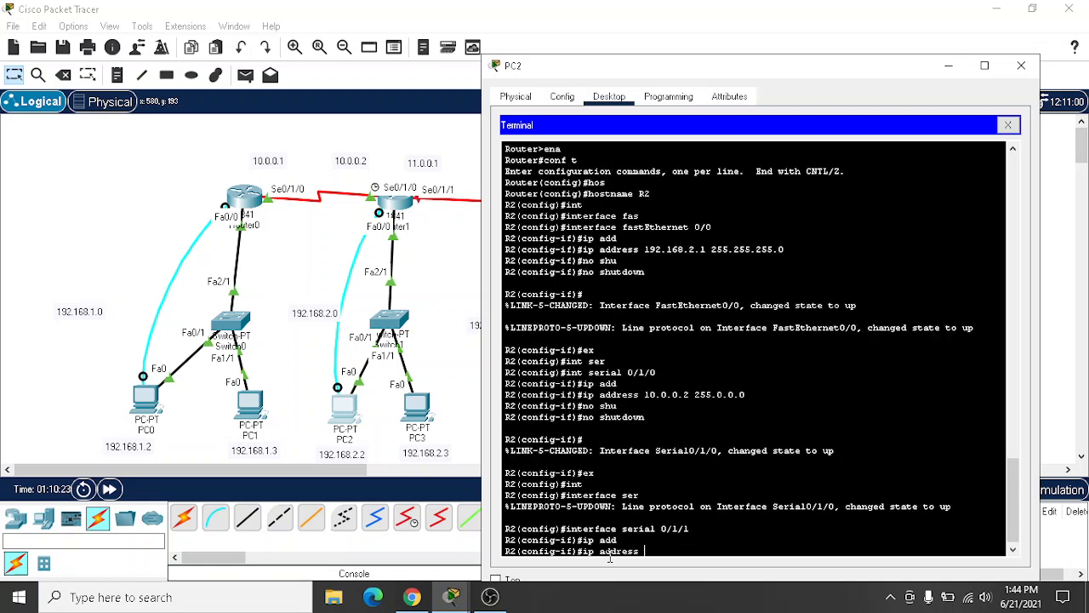
text(11.0.0.1 255.0.0.0)
key(Return)
Step: Enable R2's Serial 0/1/1 interface with no shutdown and exit configuration mode to the privileged prompt
text(no shu)
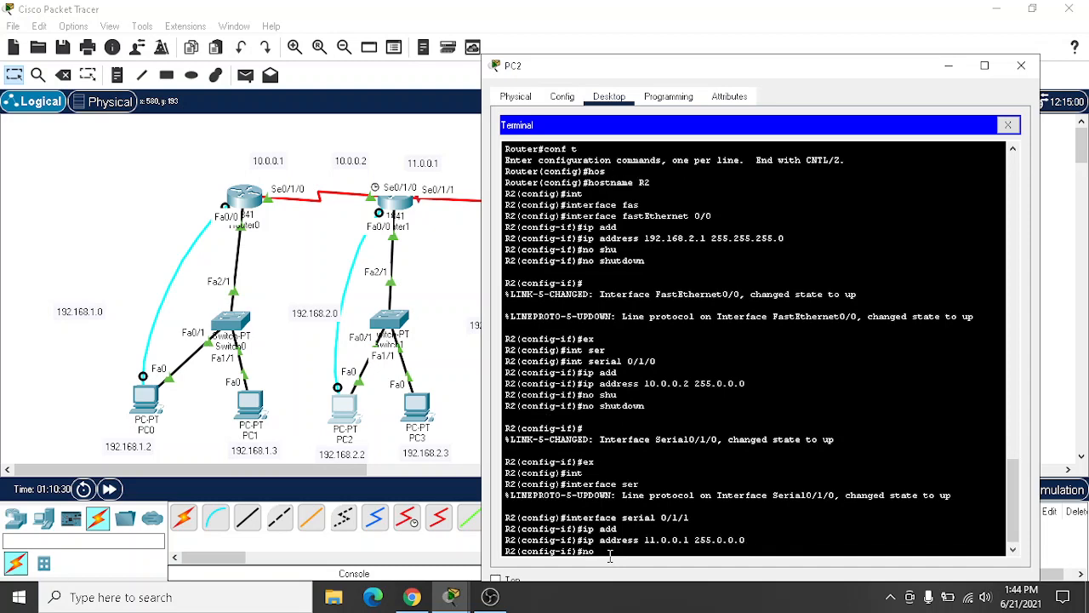
key(Tab)
key(Return)
text(ex)
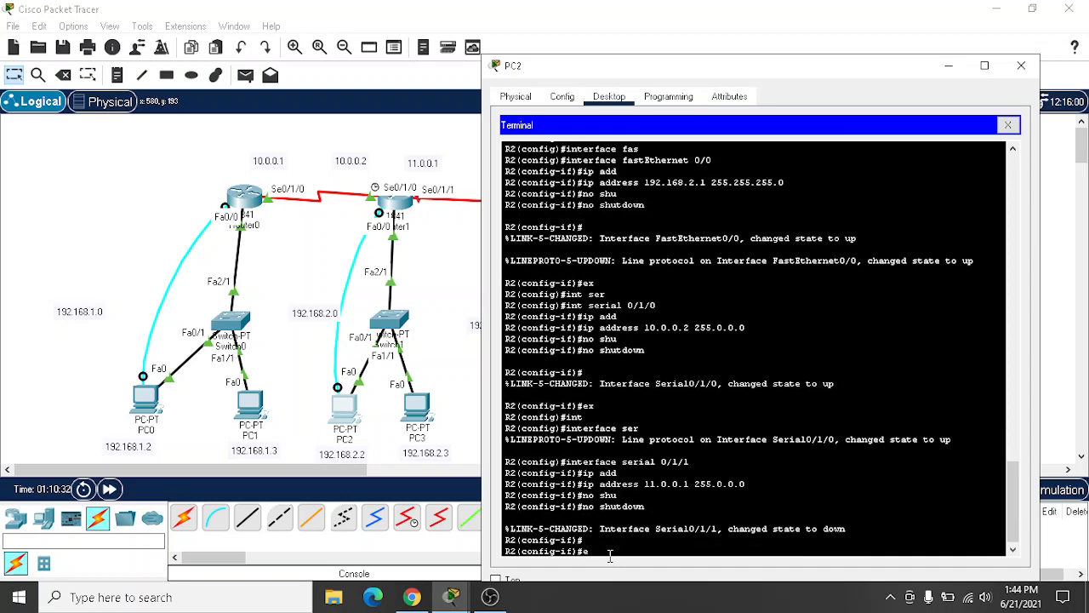
key(Return)
text(ex)
key(Return)
key(Return)
Step: Save R2's running configuration with the wr command and close PC2's window
text(wr)
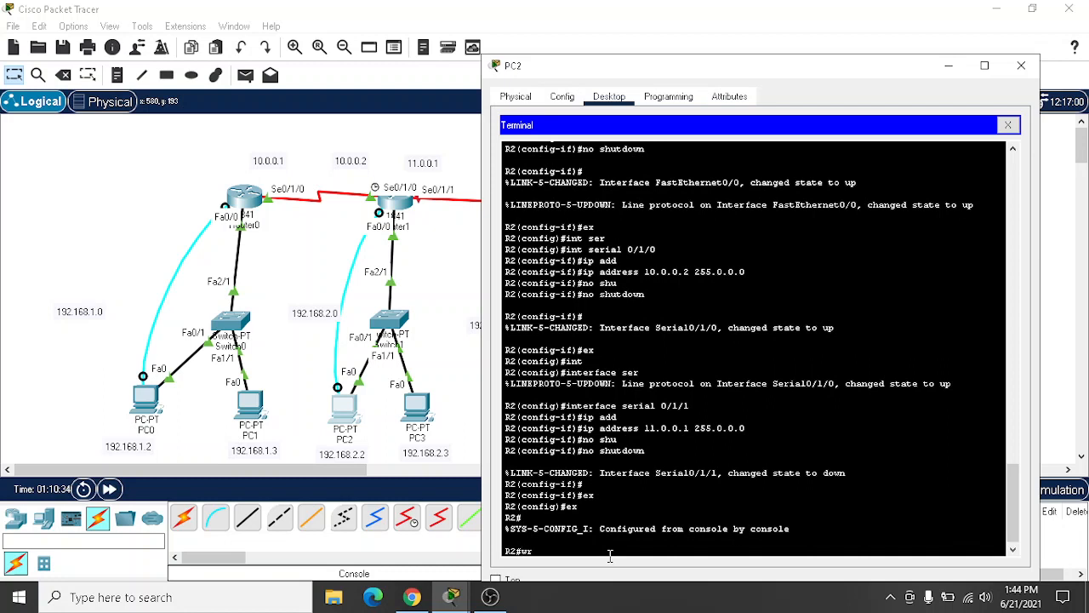
key(Return)
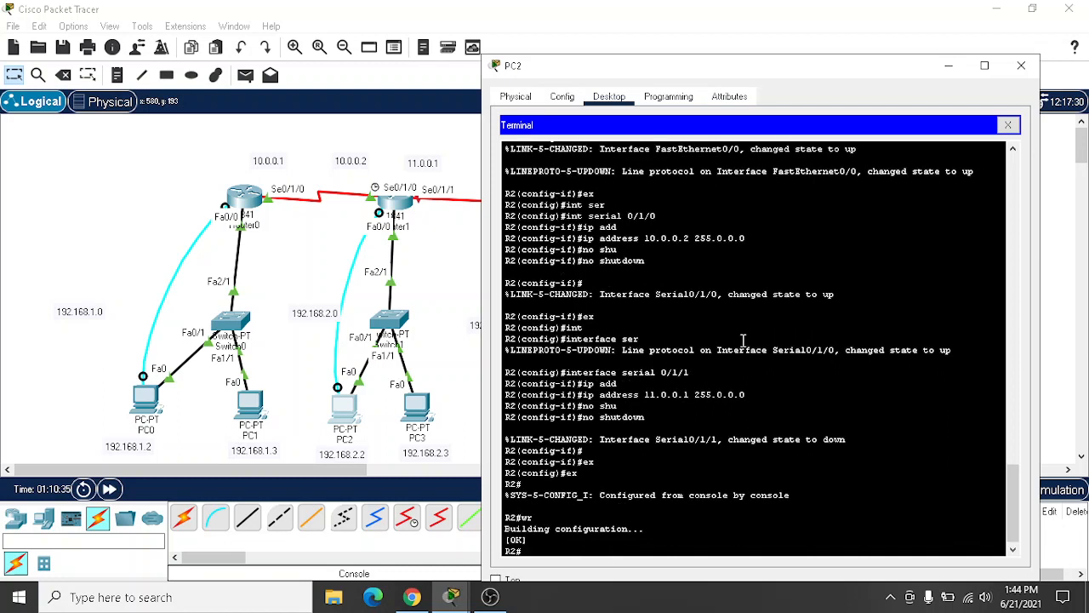
click(1022, 66)
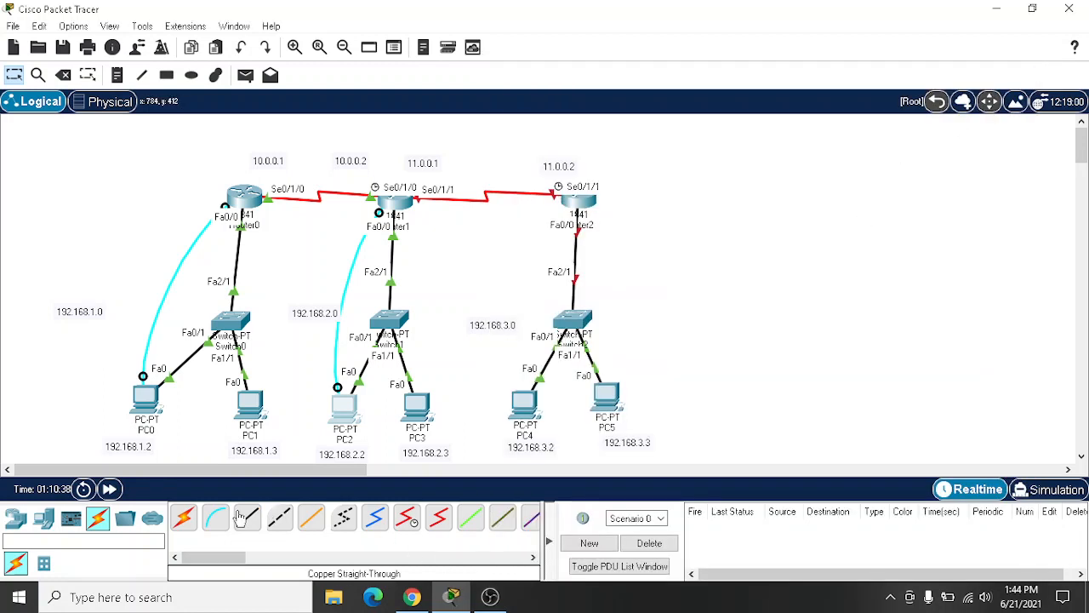
Step: Connect a console cable from PC4's RS 232 port to Router2's console port
click(215, 517)
click(517, 409)
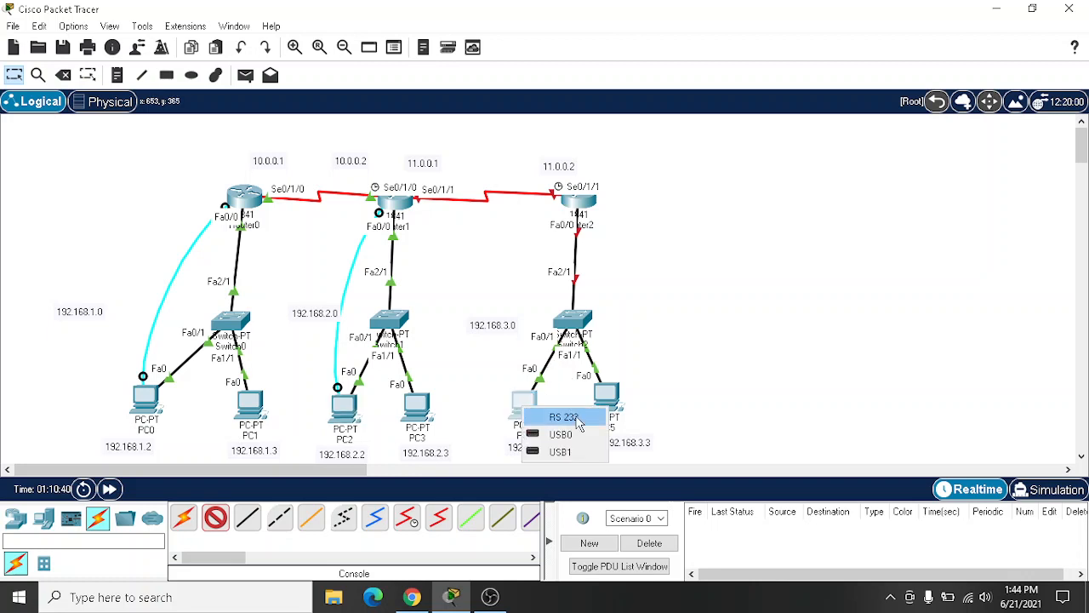
click(537, 415)
click(583, 197)
click(615, 208)
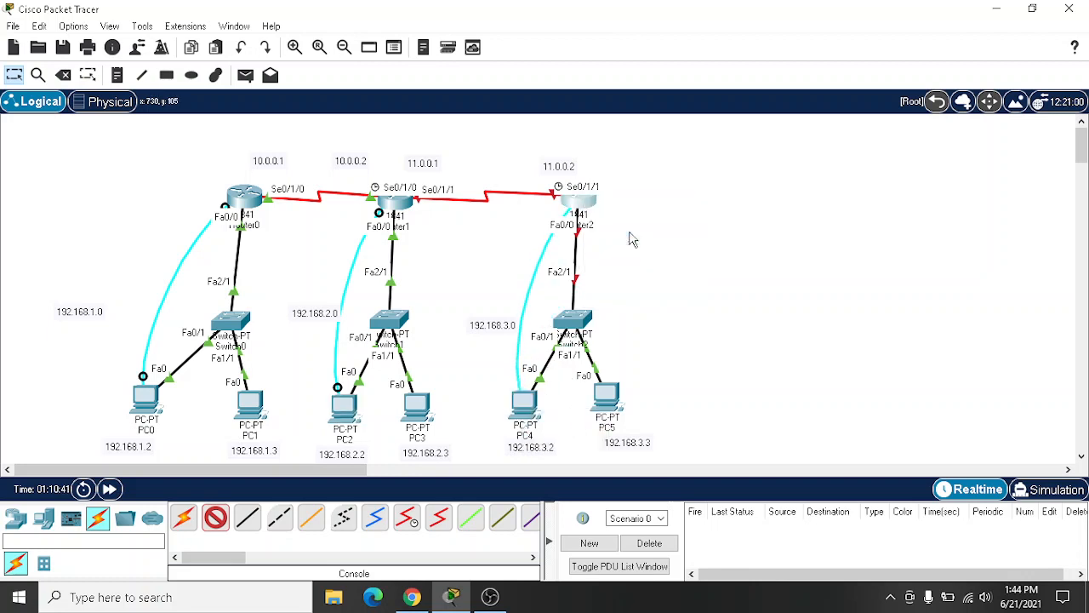
Step: Open a terminal session on PC4 with the default port settings and decline the initial configuration dialog
click(526, 403)
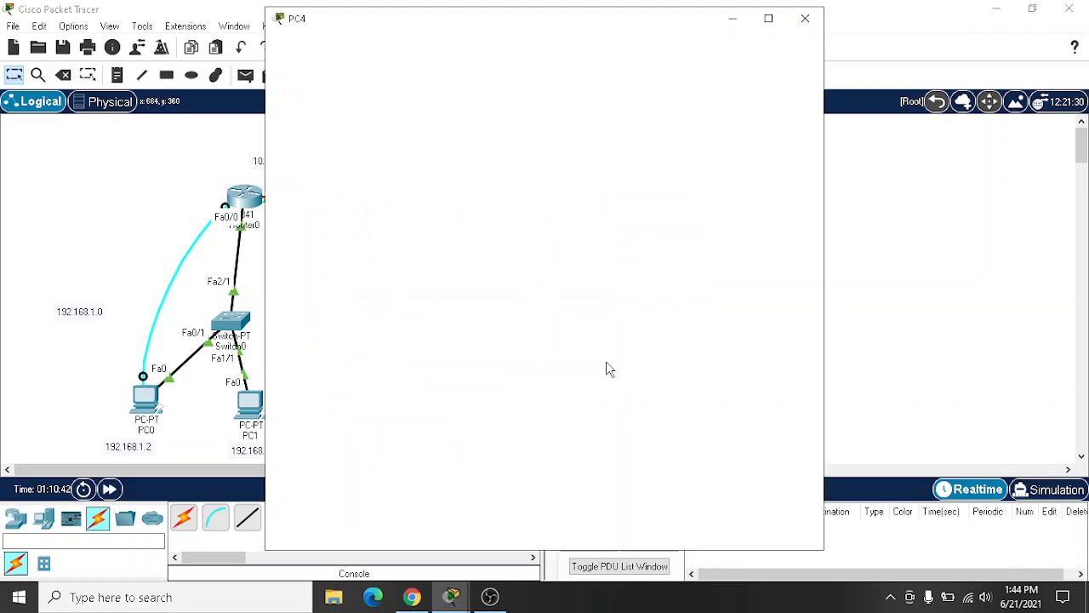
click(392, 49)
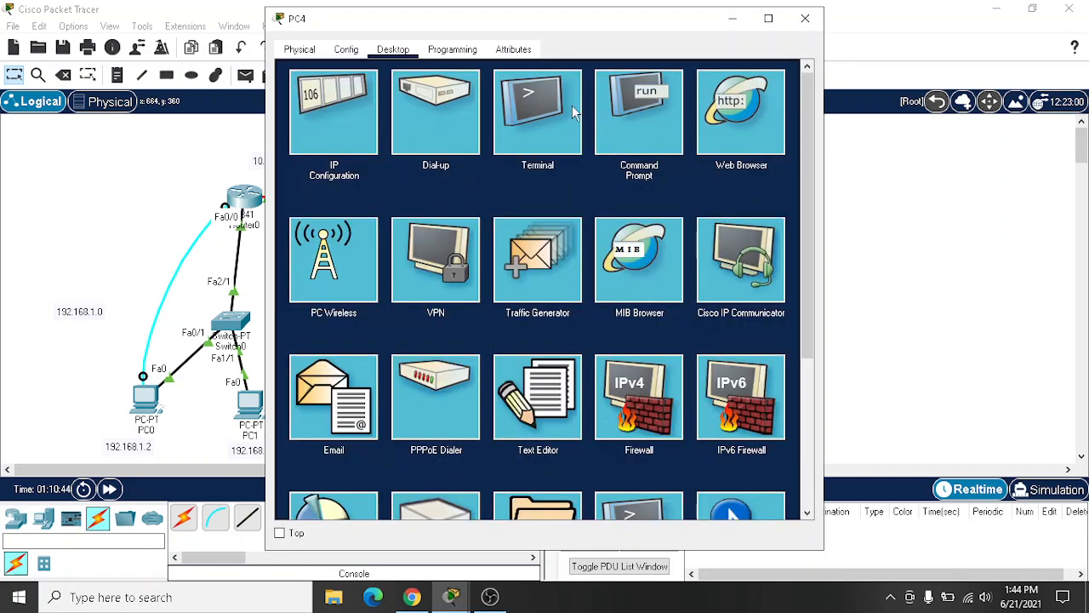
click(554, 108)
click(765, 225)
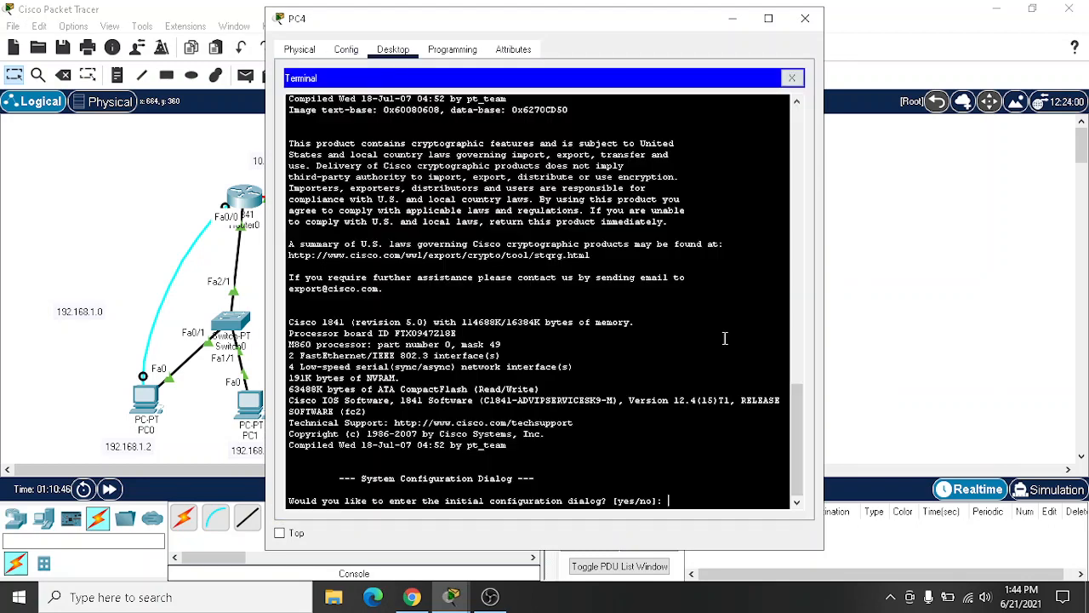
text(no)
key(Return)
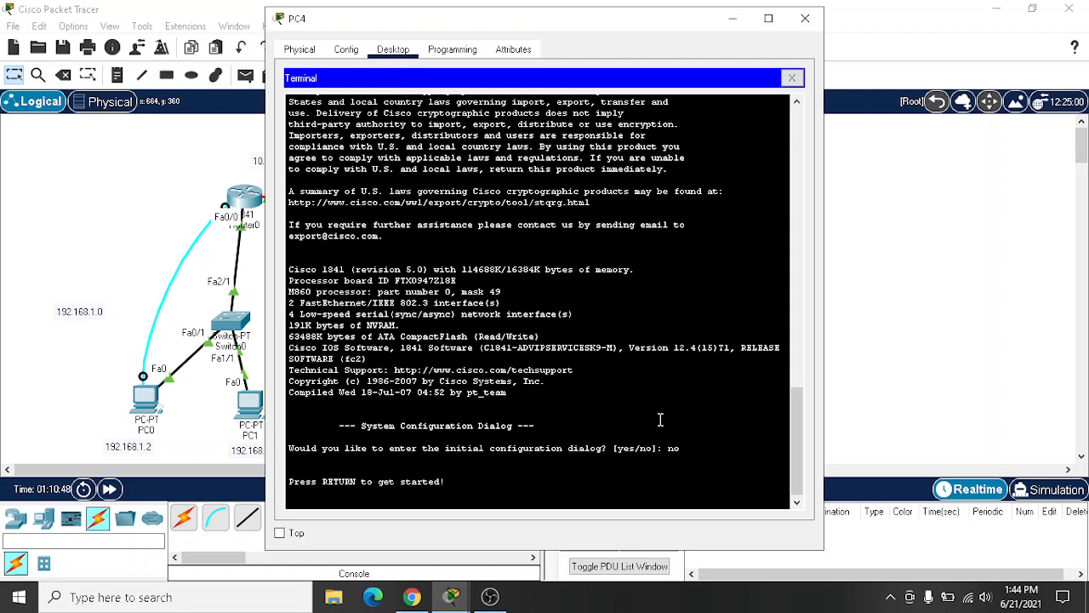
Step: Enter privileged and global configuration mode on the third router and set its hostname to R3
key(Return)
text(ena)
key(Return)
text(conf t)
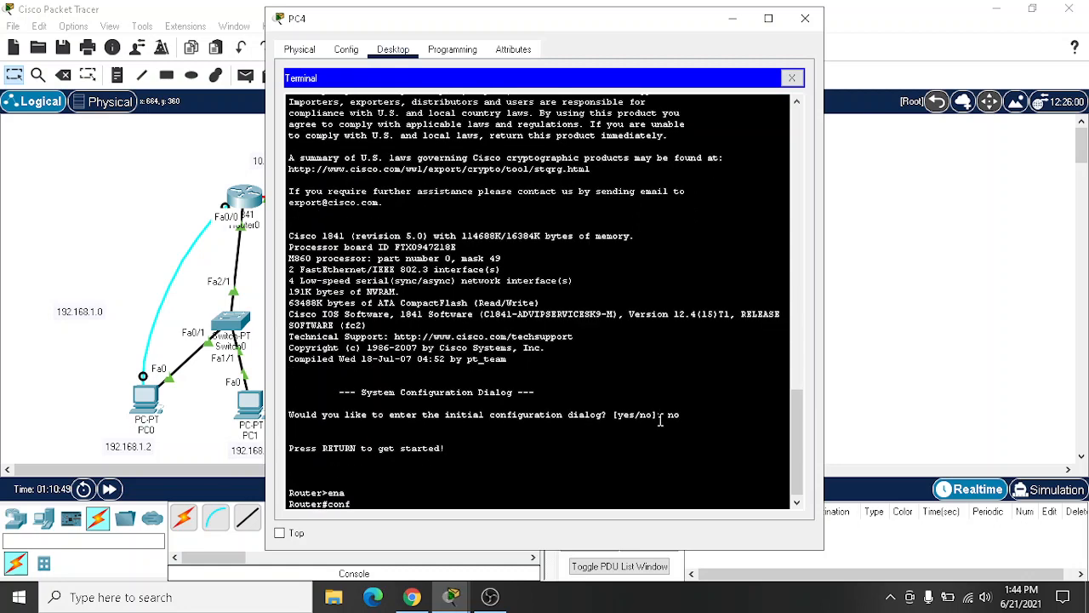
key(Return)
text(hos)
key(Tab)
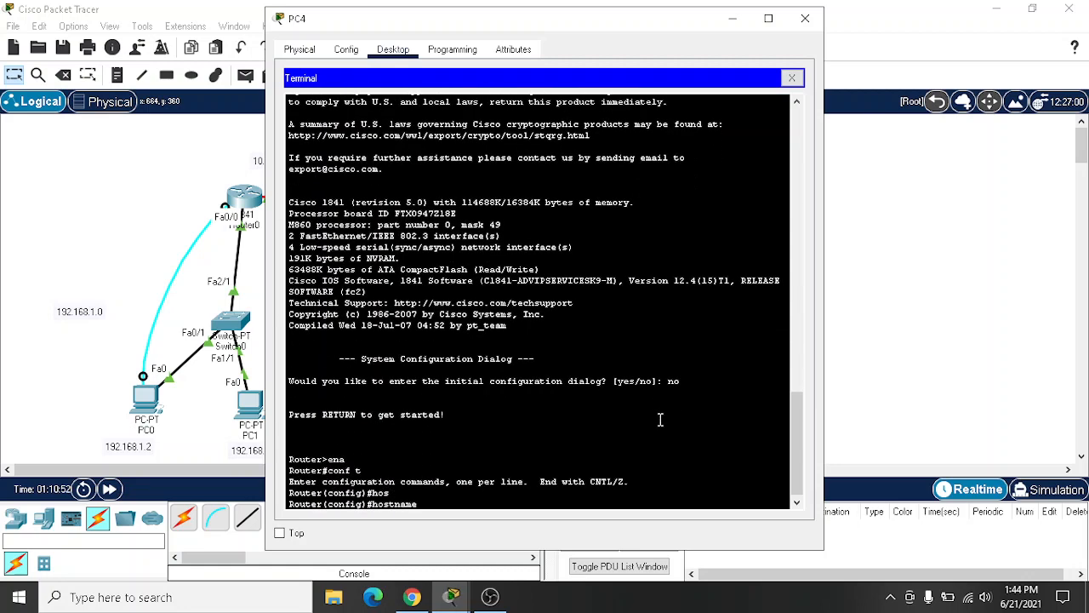
text(R3)
key(Return)
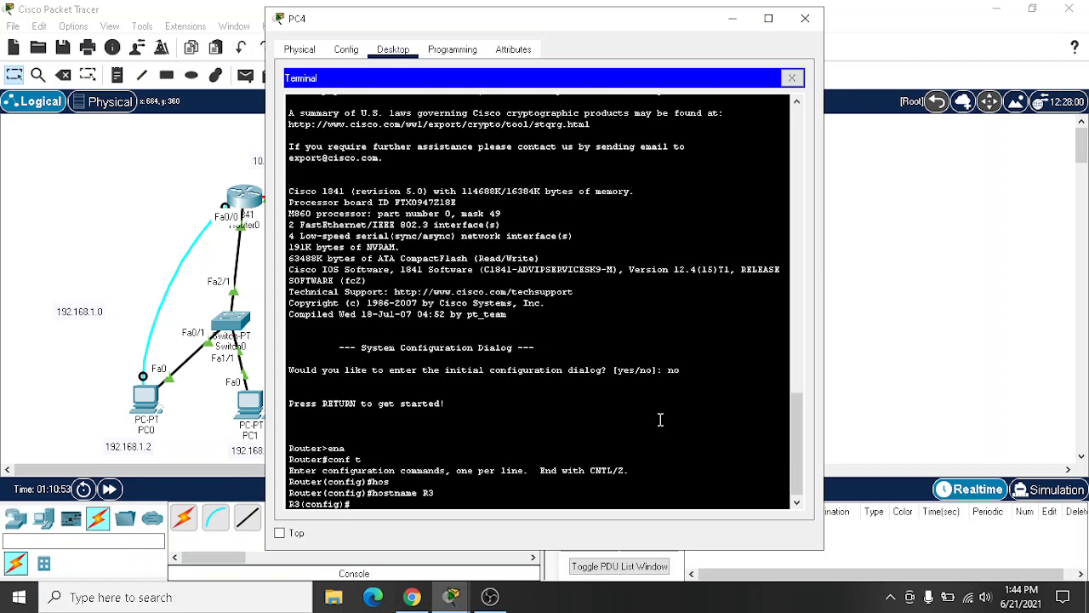
Step: Assign IP address 192.168.3.1 with subnet mask 255.255.255.0 to R3's FastEthernet 0/0 interface
text(int fas)
key(Tab)
text(0)
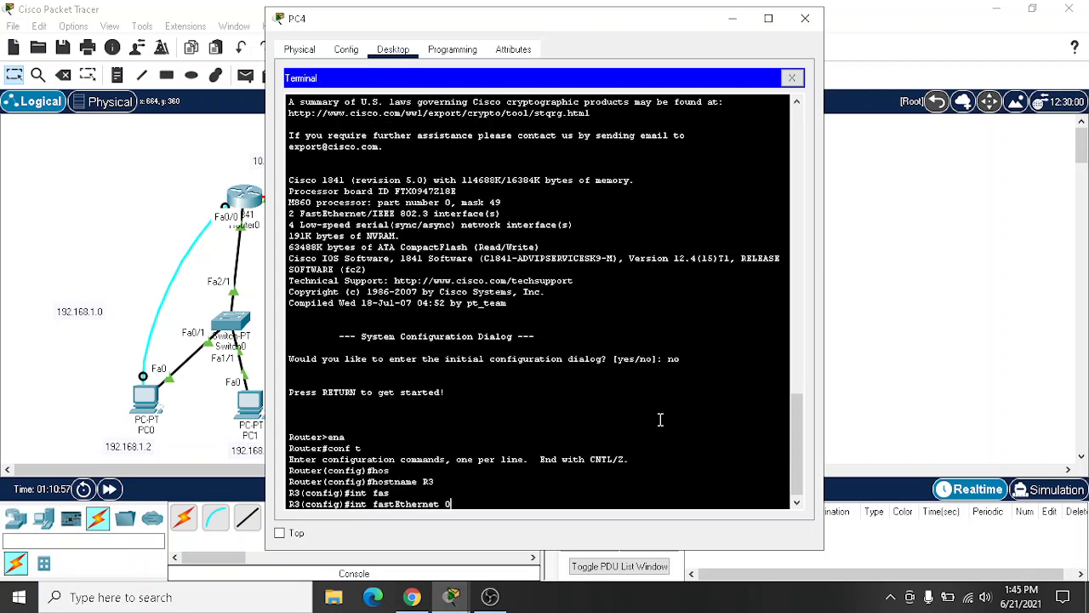
text(/0)
key(Return)
text(ip a)
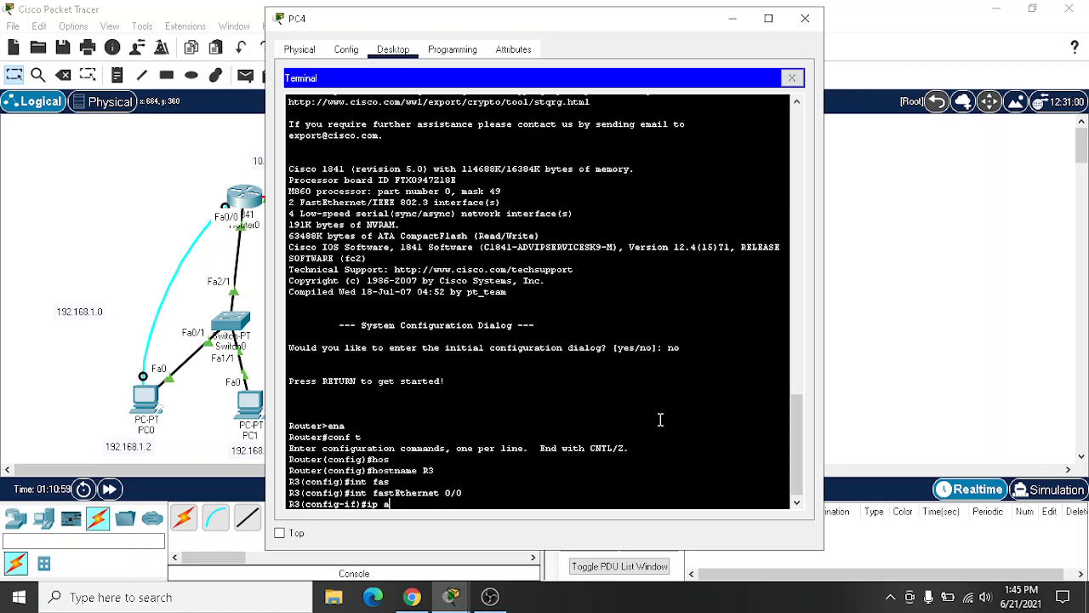
text(dd)
key(Tab)
text(192)
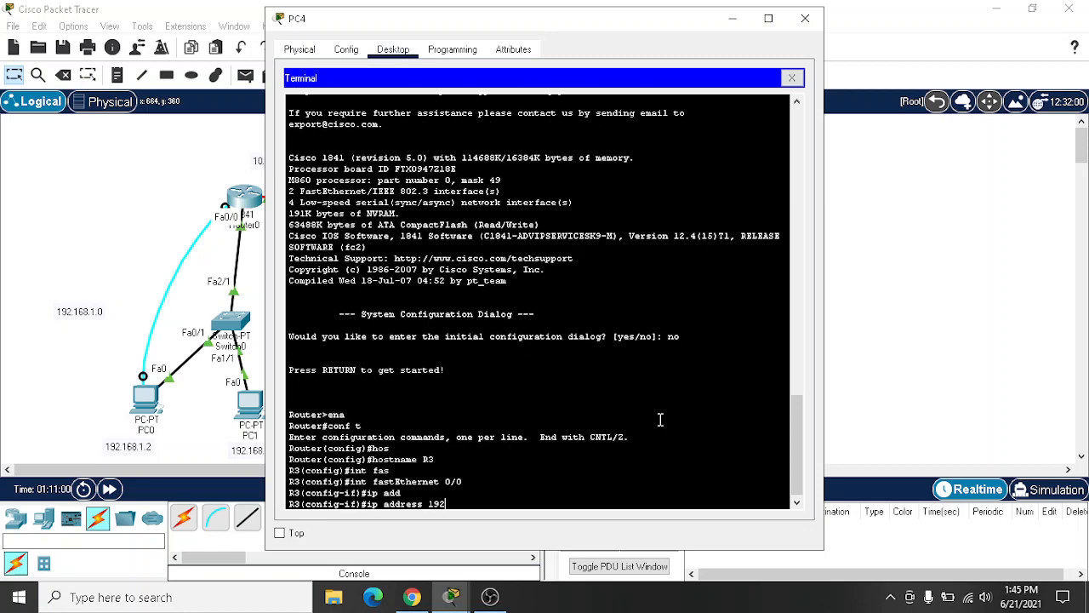
text(.168.3.1 255.255.255.0)
key(Return)
Step: Enable R3's FastEthernet 0/0 interface with no shutdown and return to global configuration mode
text(no)
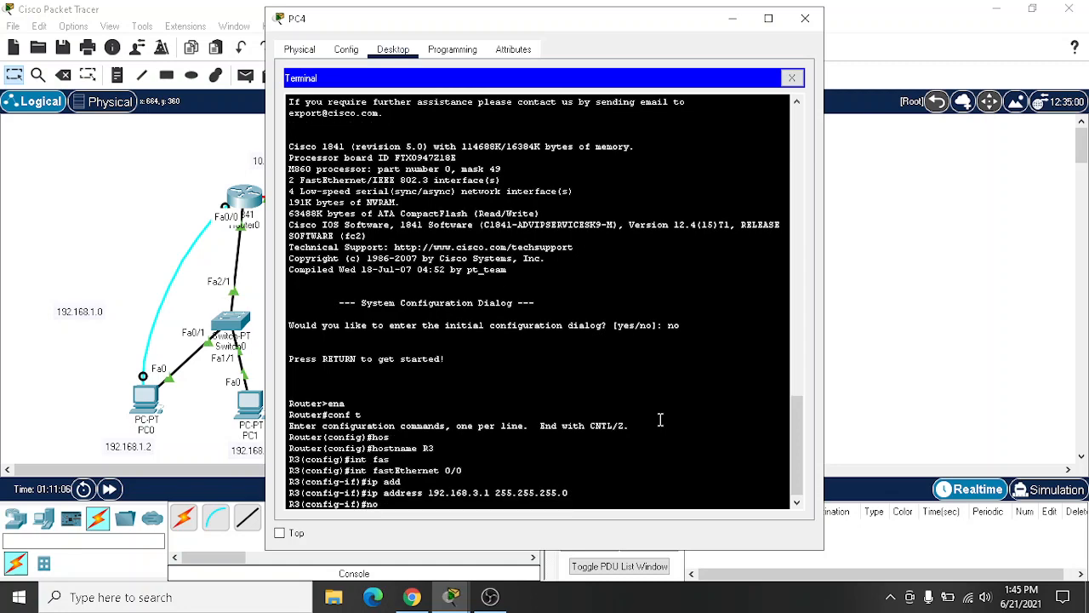
text( shu)
key(Tab)
key(Return)
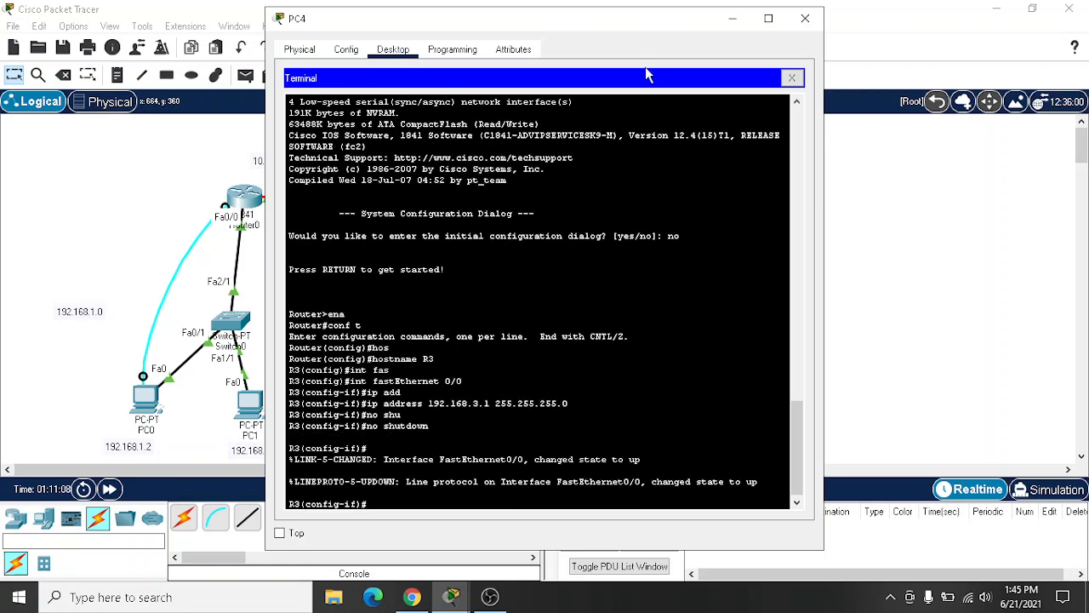
drag(583, 29, 722, 242)
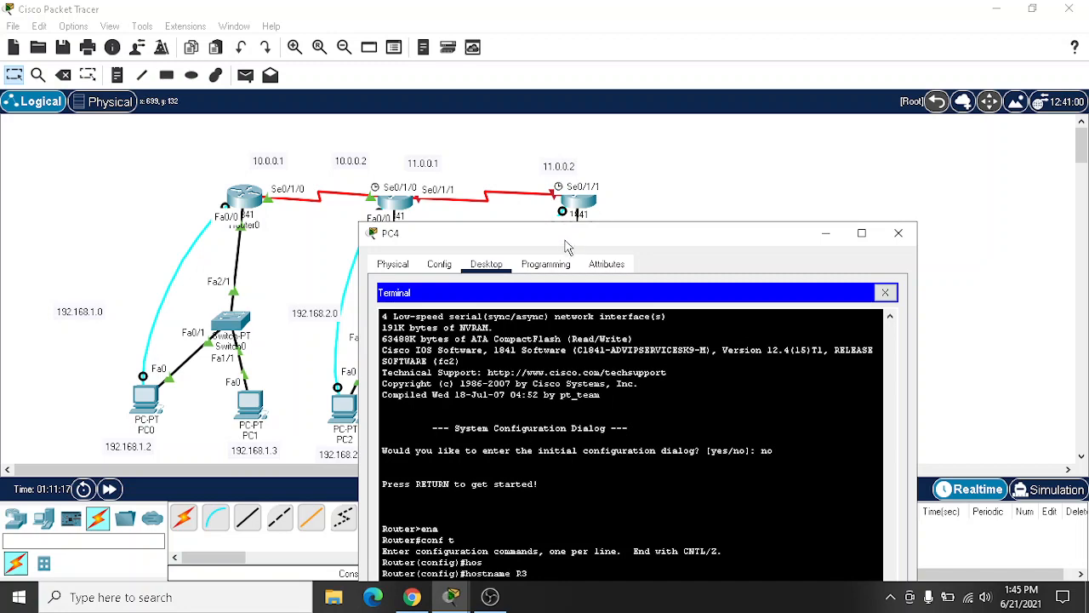
drag(569, 245, 535, 101)
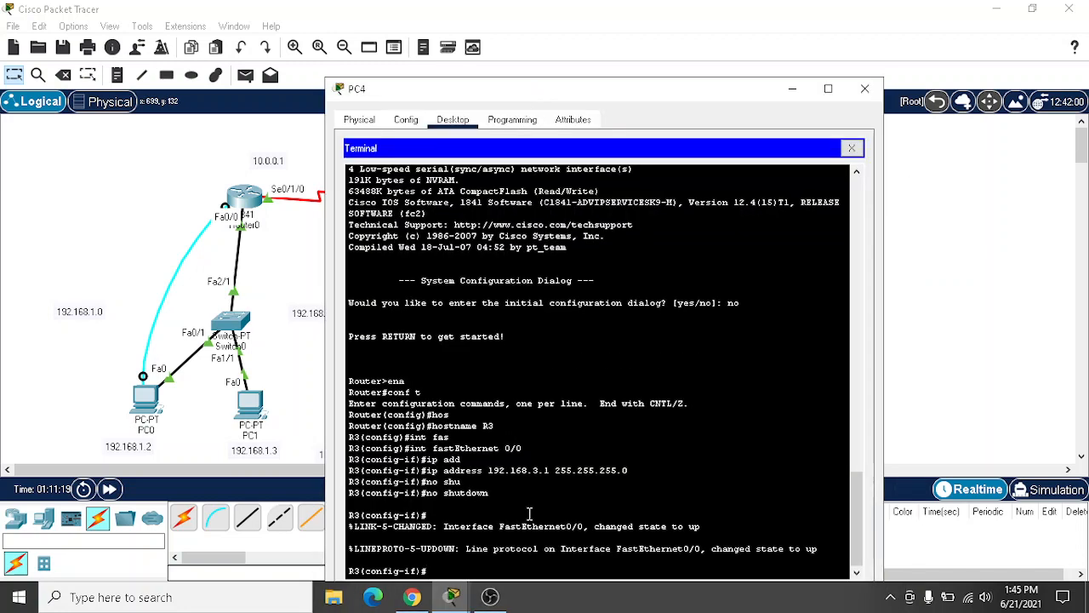
text(x)
key(Return)
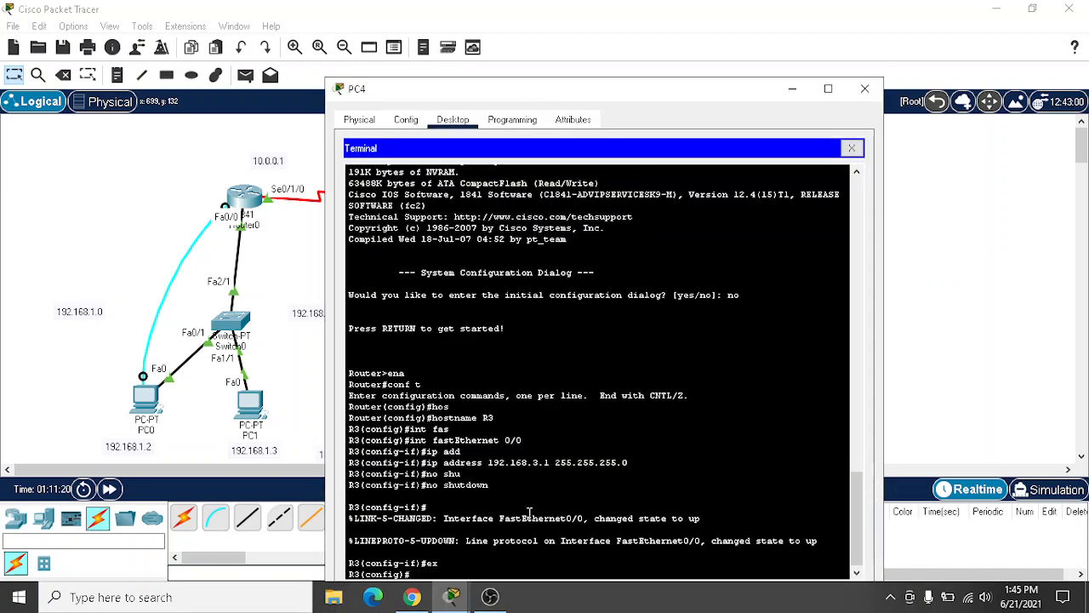
Step: Assign IP address 11.0.0.2 with subnet mask 255.0.0.0 to R3's Serial 0/1/1 interface
text(inter)
key(Tab)
text(ser)
key(Tab)
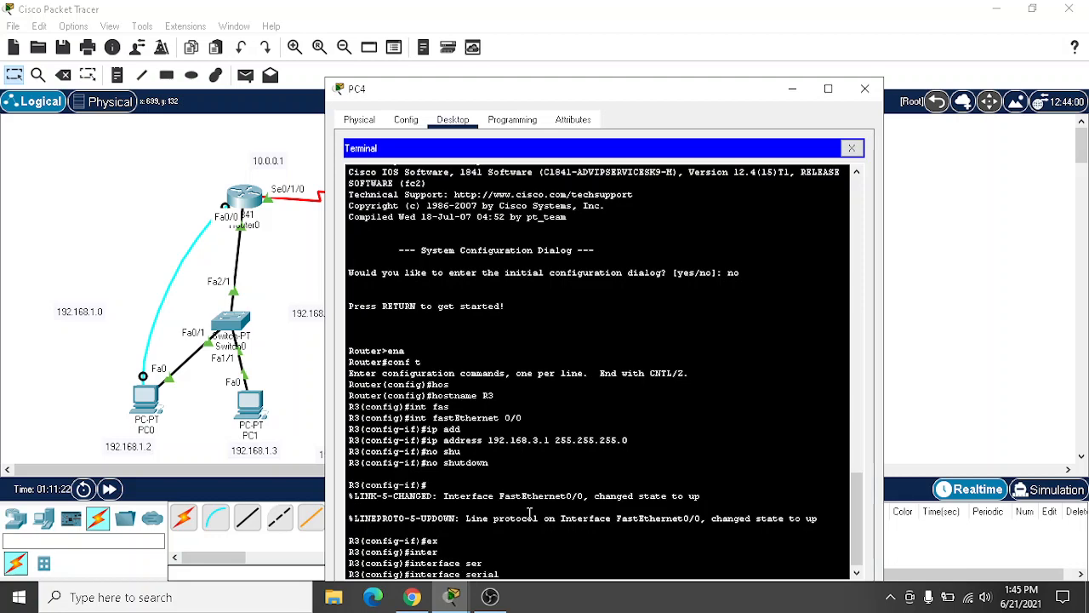
text(0/1/1)
key(Return)
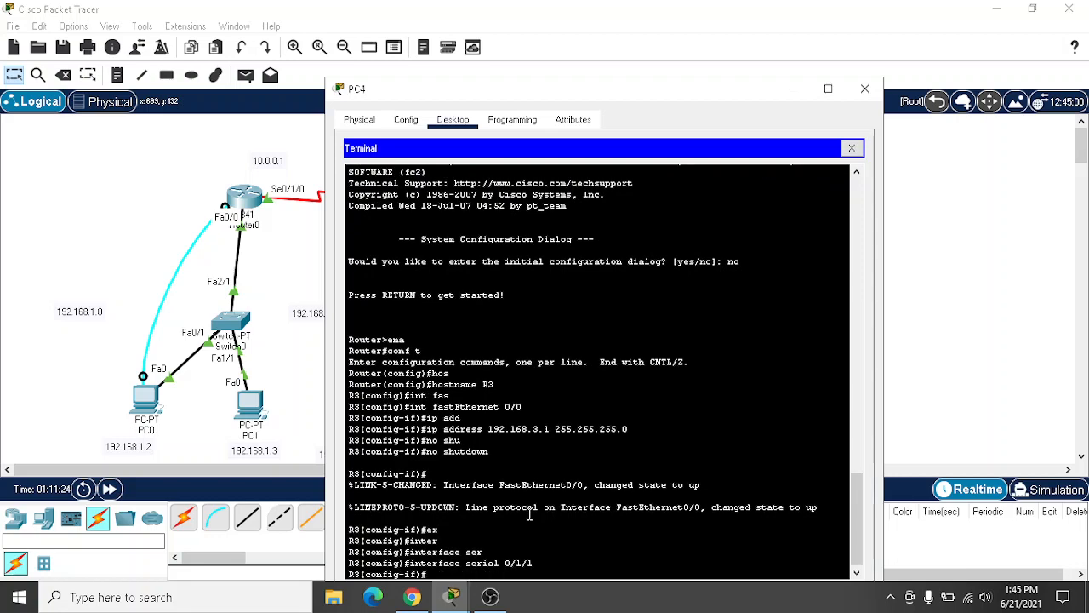
drag(511, 89, 510, 252)
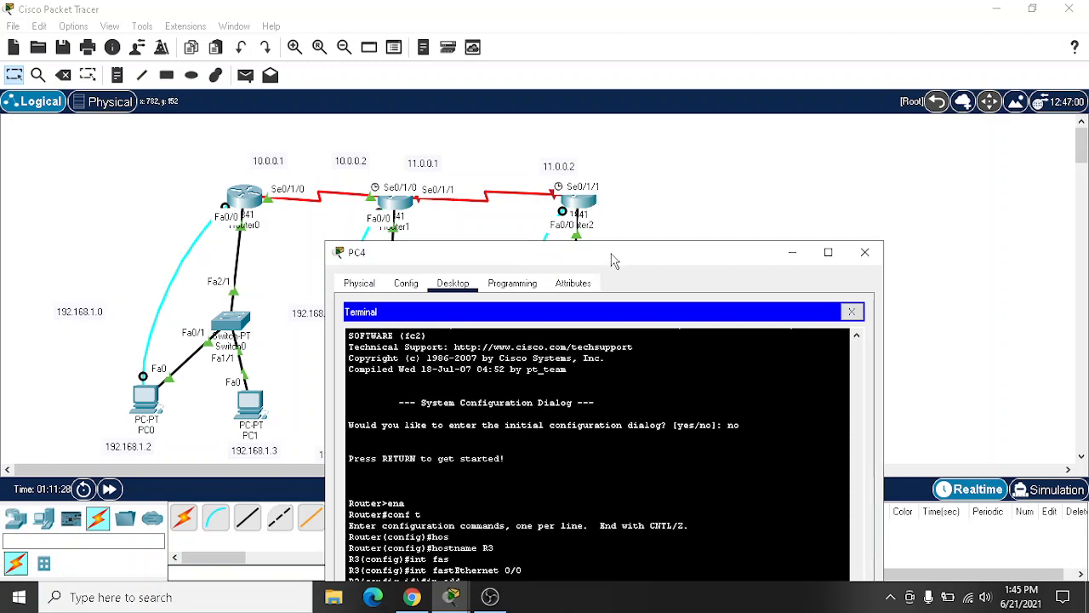
drag(613, 260, 580, 54)
text(ip ad)
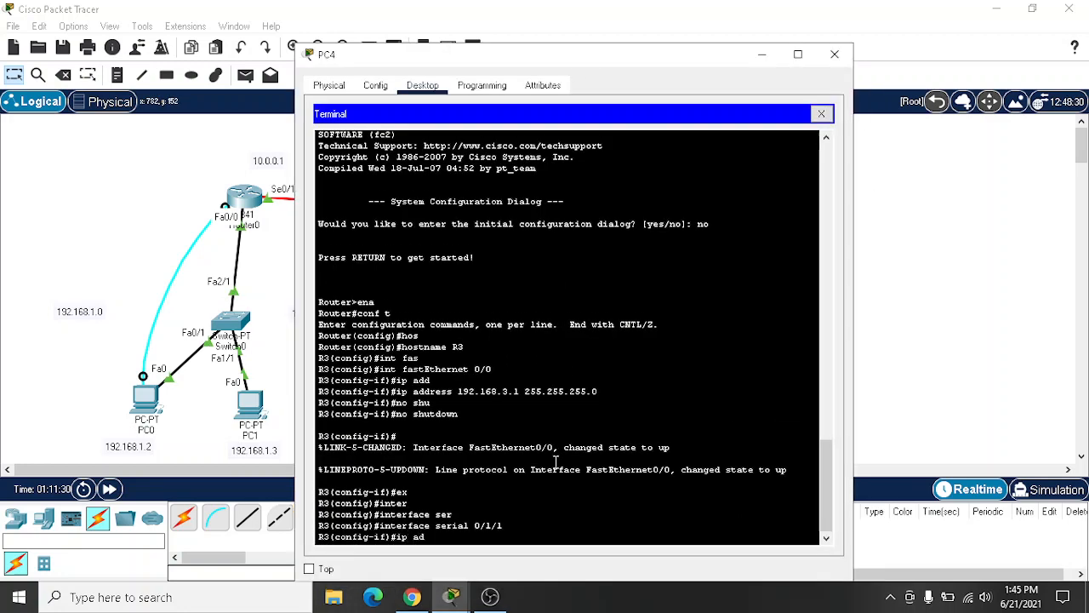
key(Tab)
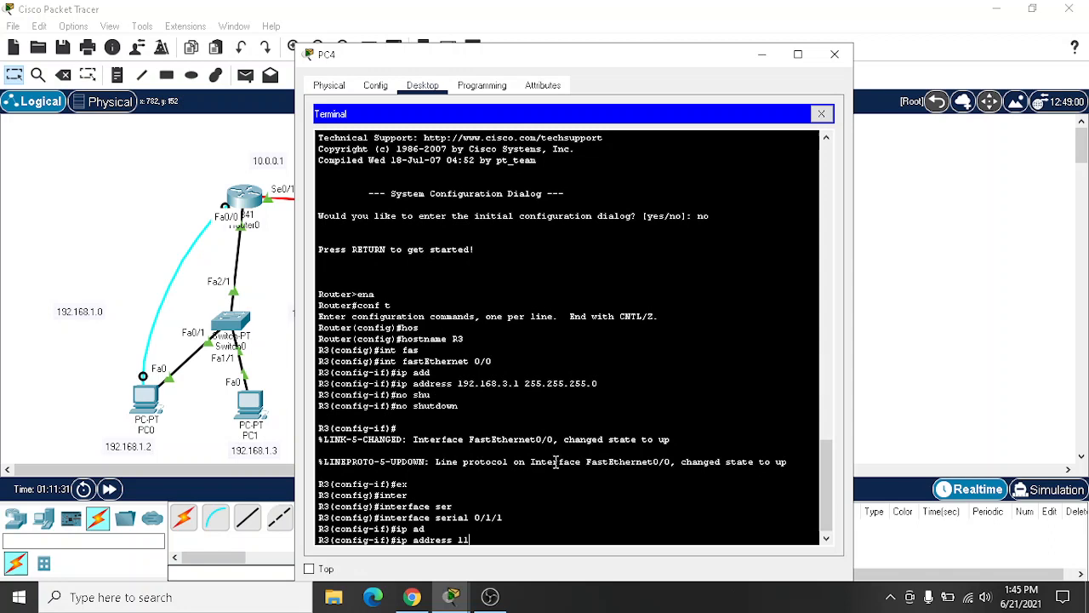
text(11.0.0.2 255.0.0.0)
key(Return)
Step: Enable R3's Serial 0/1/1 interface with no shutdown and exit configuration mode to the privileged prompt
text(no s)
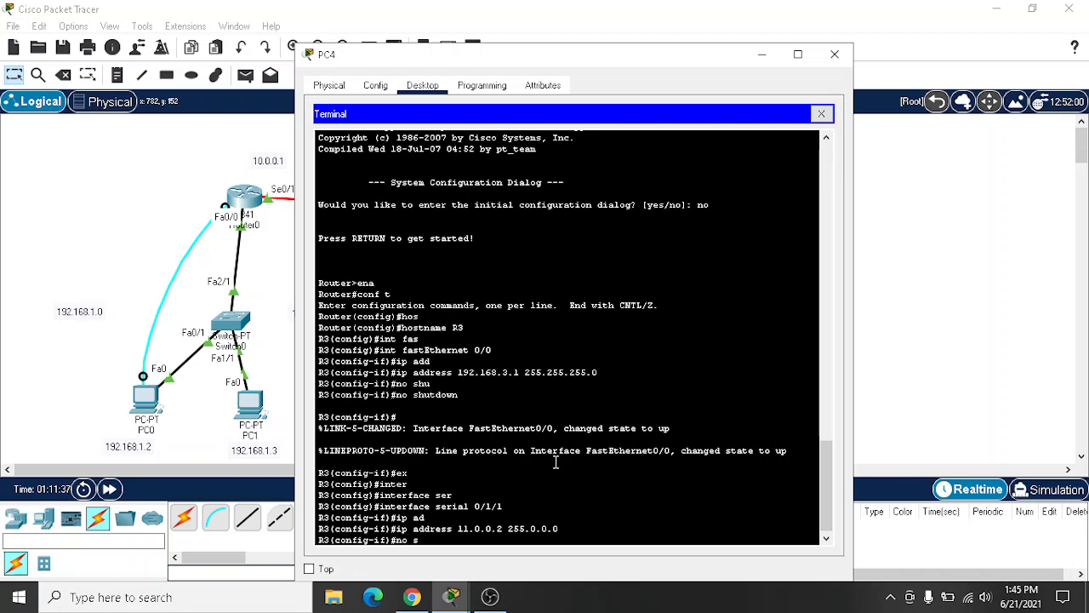
text(bu)
key(Tab)
key(BackSpace)
key(BackSpace)
text(hu)
key(Tab)
key(Return)
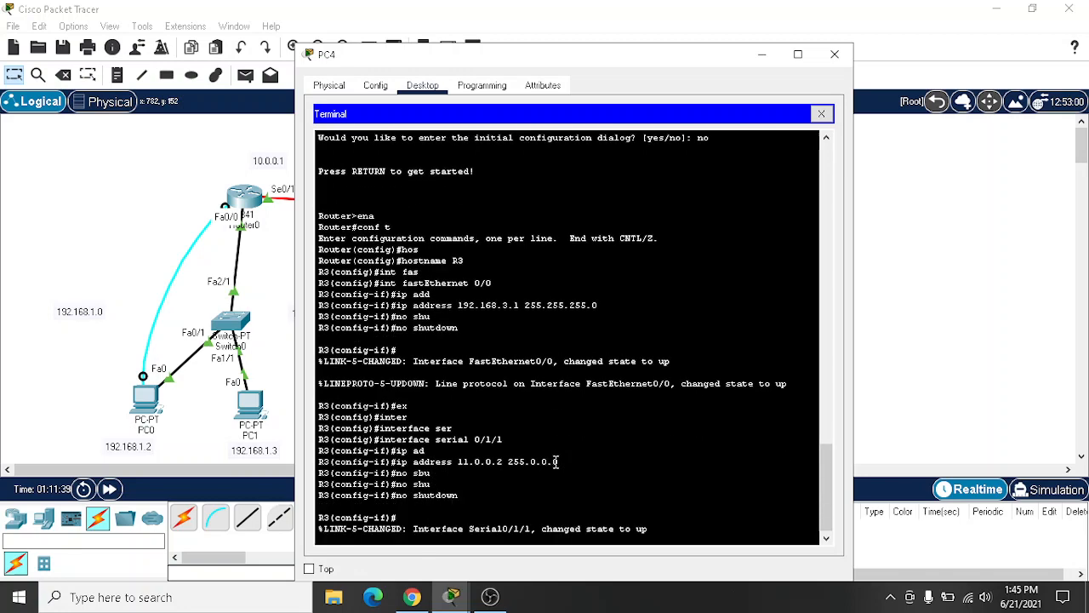
key(Return)
text(ex)
key(Return)
text(ex)
key(Return)
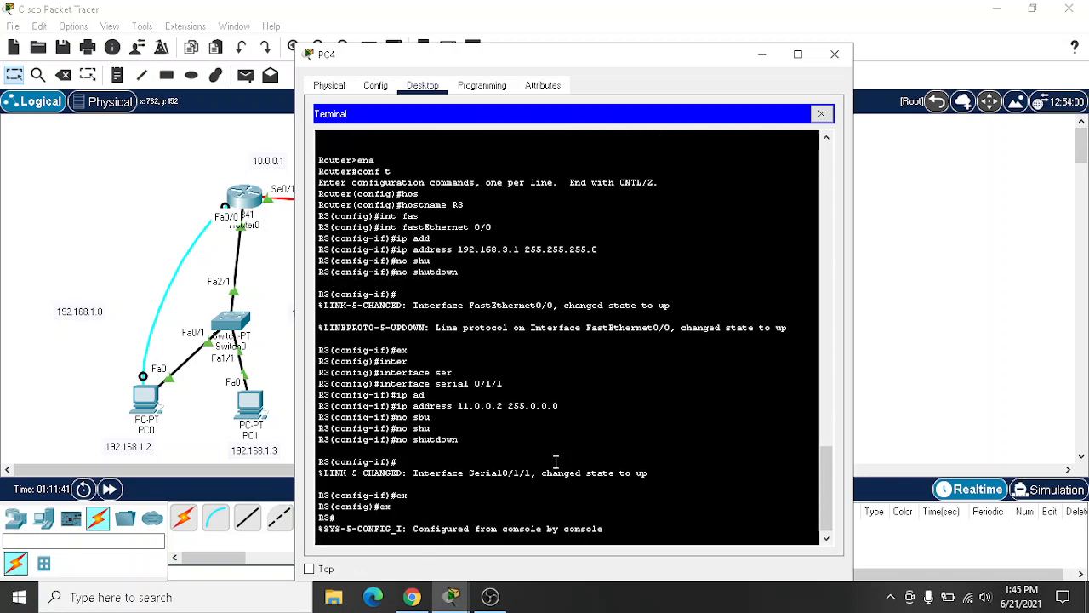
Step: Save R3's running configuration with the wr command and close PC4's window
key(Return)
text(wr)
key(Return)
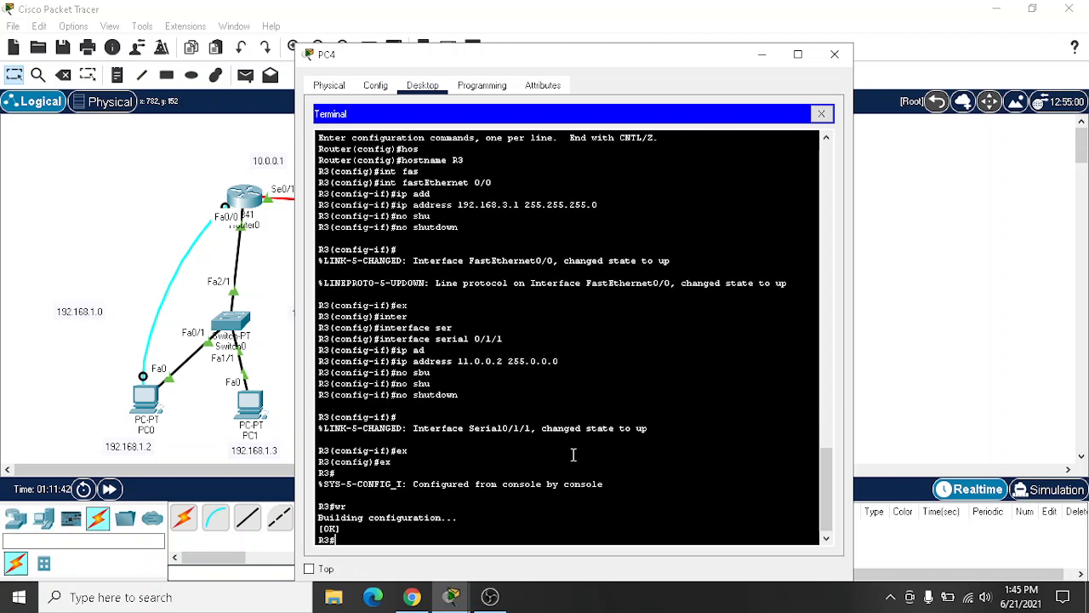
click(834, 56)
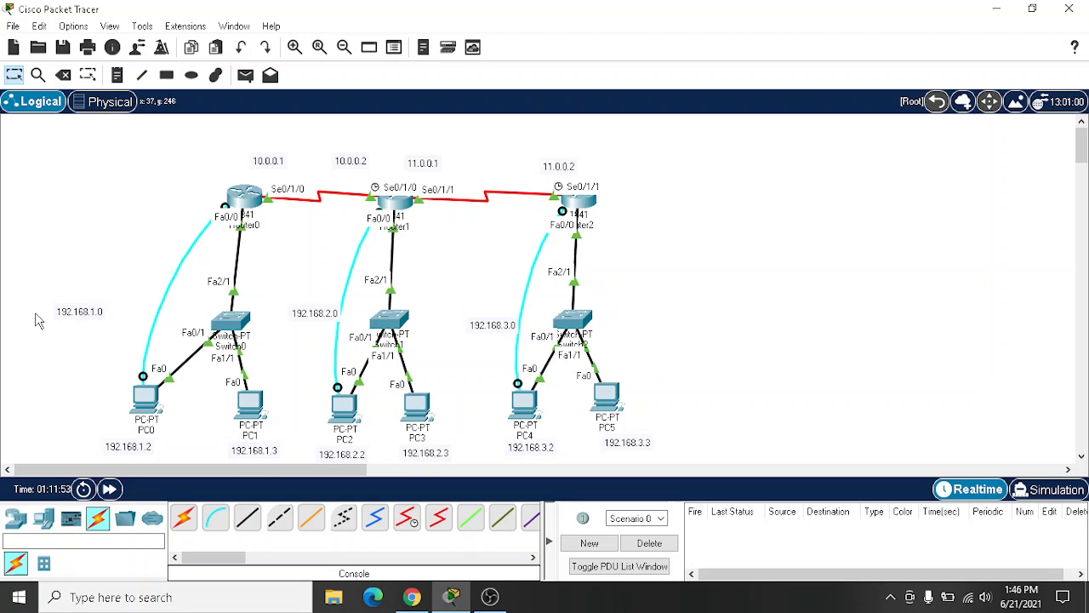
Step: Move the 192.168.1.0 label closer to PC0's console cable and open PC0's terminal session to R1
drag(89, 317, 123, 319)
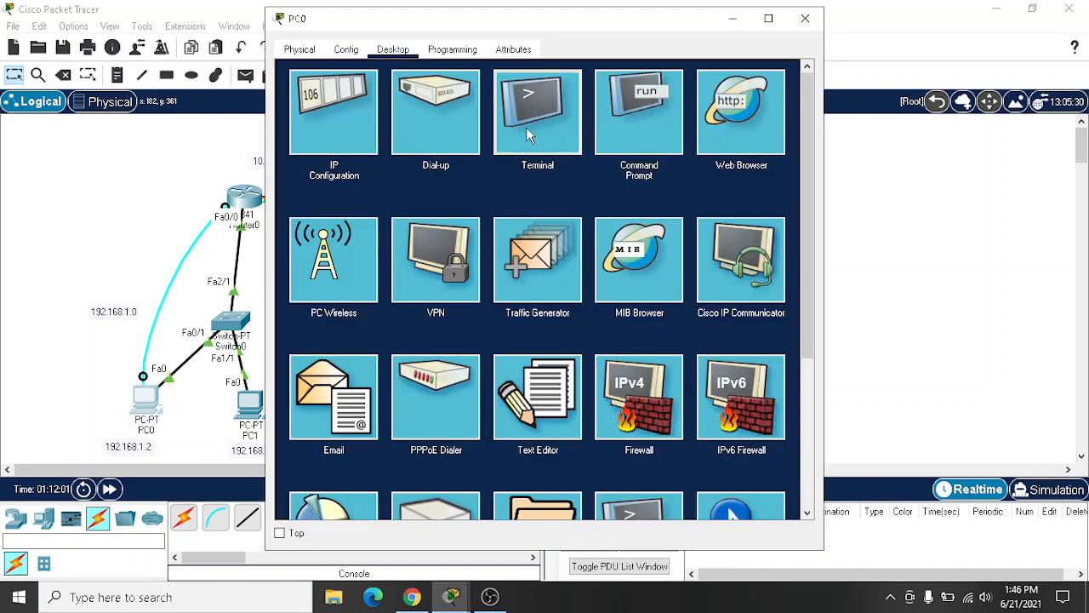
click(526, 127)
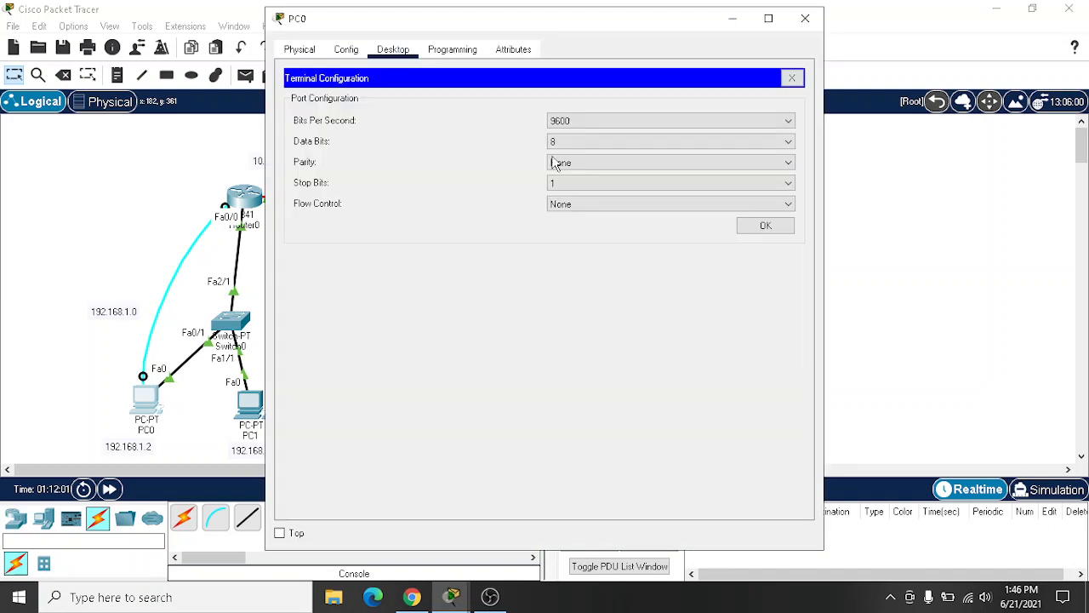
click(770, 227)
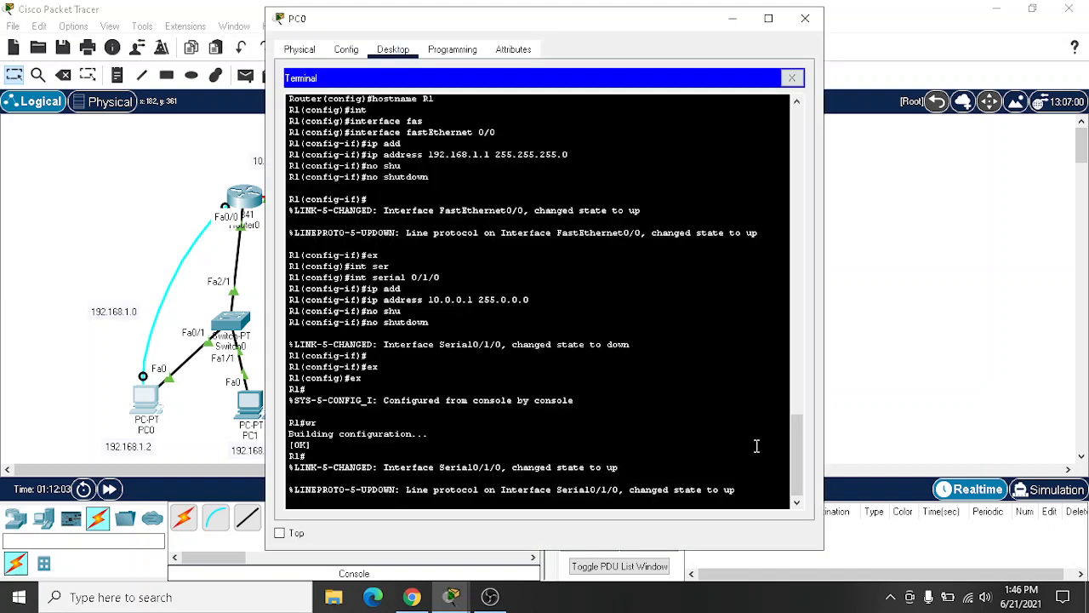
key(Return)
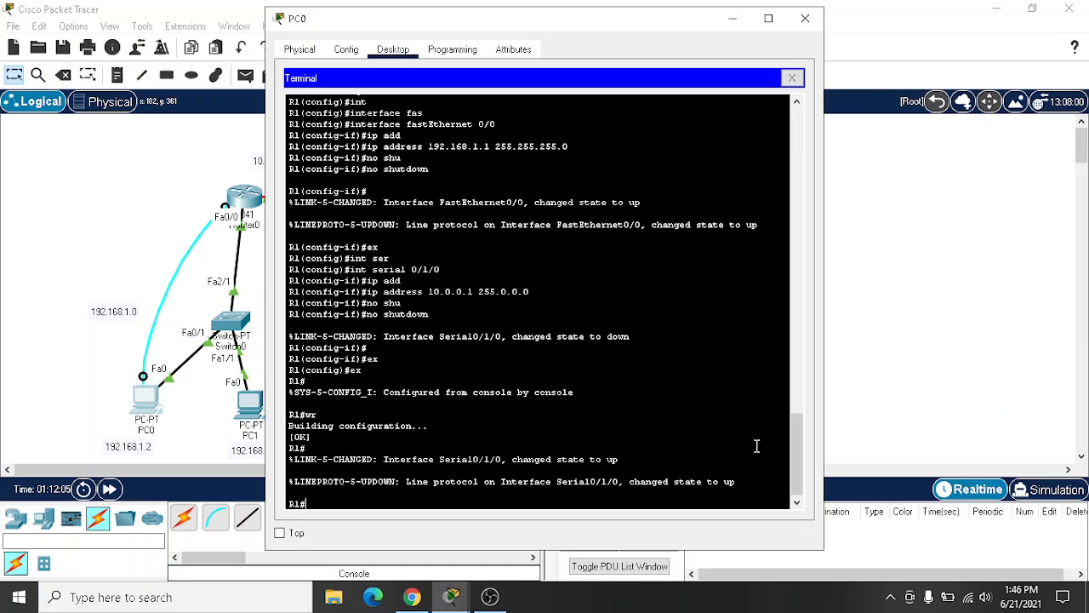
Step: Enter global configuration mode on R1 and display its IP routing table with do show ip rout
text(conf t)
key(Return)
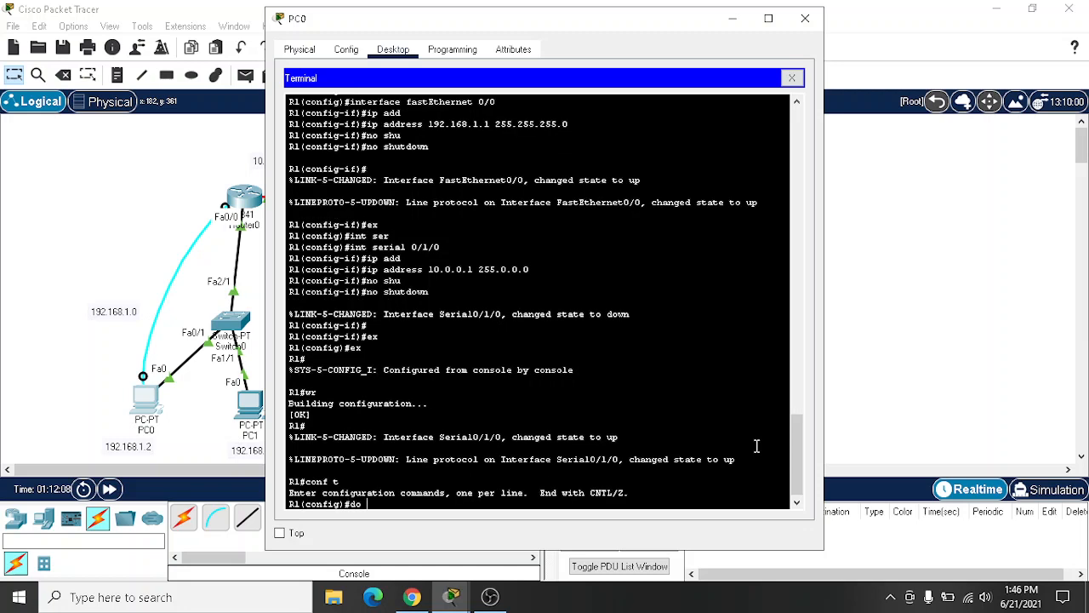
text(do show ip rout)
key(Return)
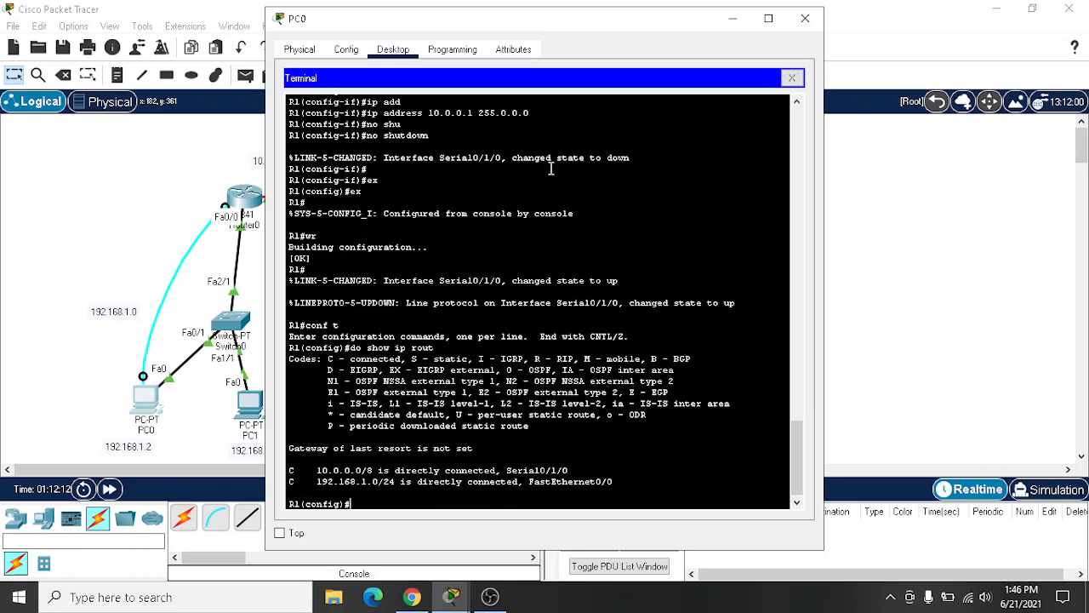
Step: Start RIP routing on R1 with router rip and set it to version 2
drag(497, 24, 622, 19)
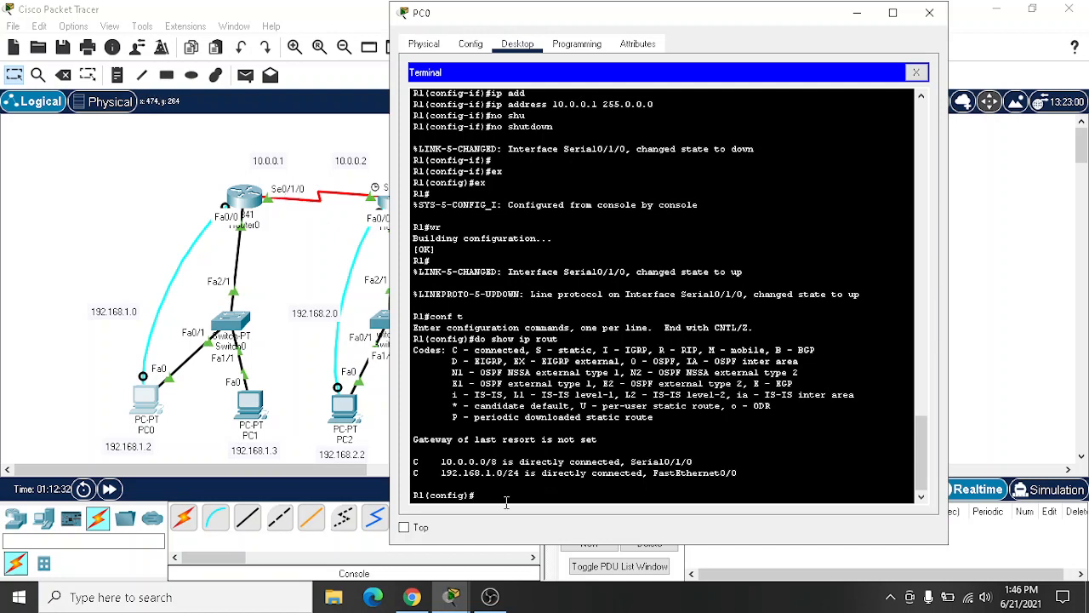
text(route)
key(Tab)
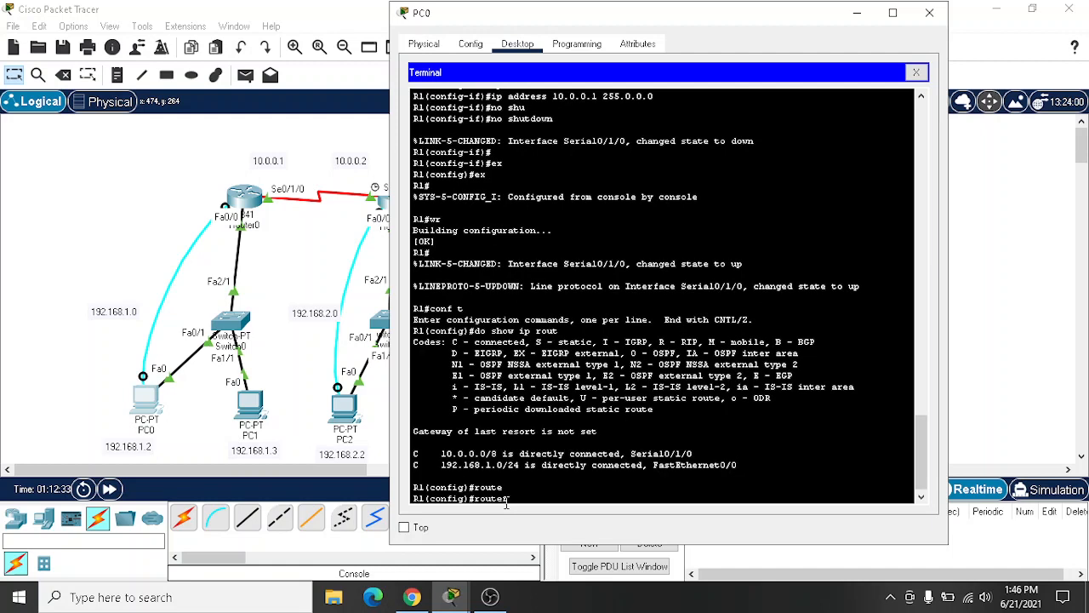
text(rip)
key(Return)
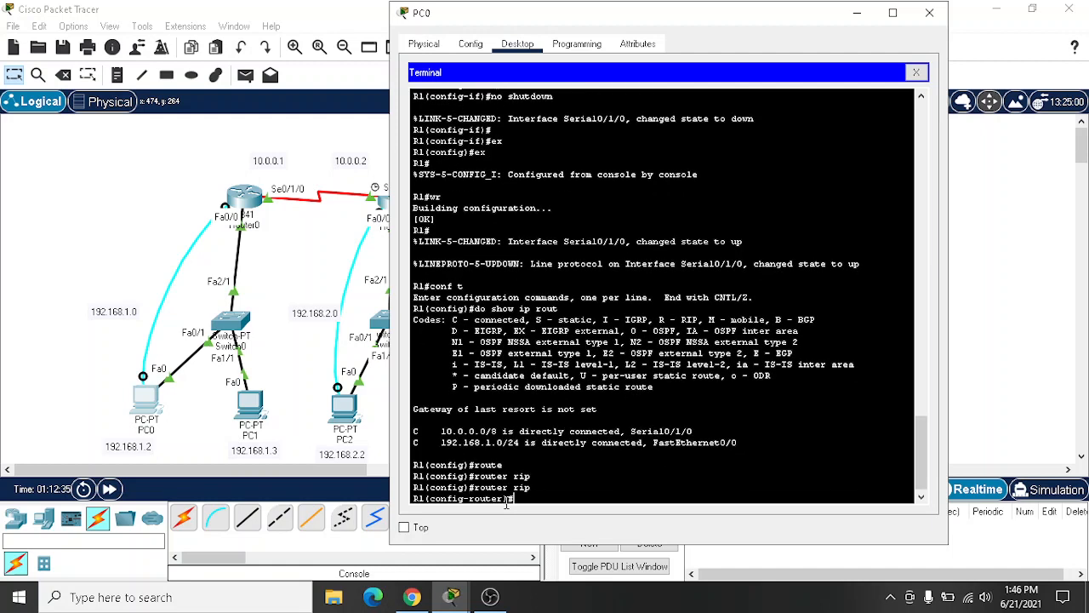
text(ver)
key(Tab)
text(2)
key(Return)
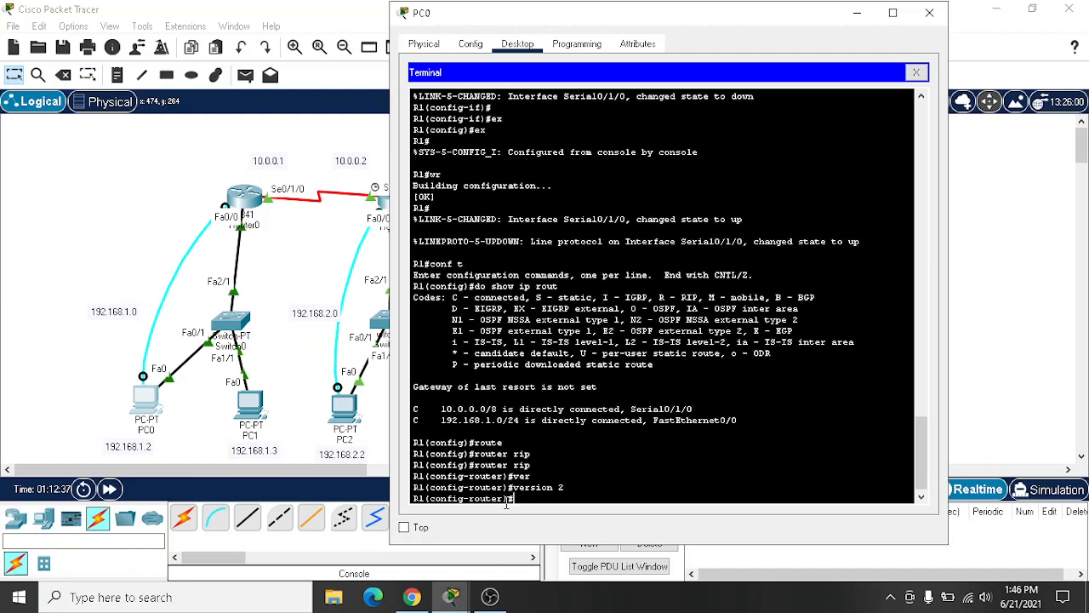
Step: Advertise network 10.0.0.0 in R1's RIP configuration
text(netw)
key(Tab)
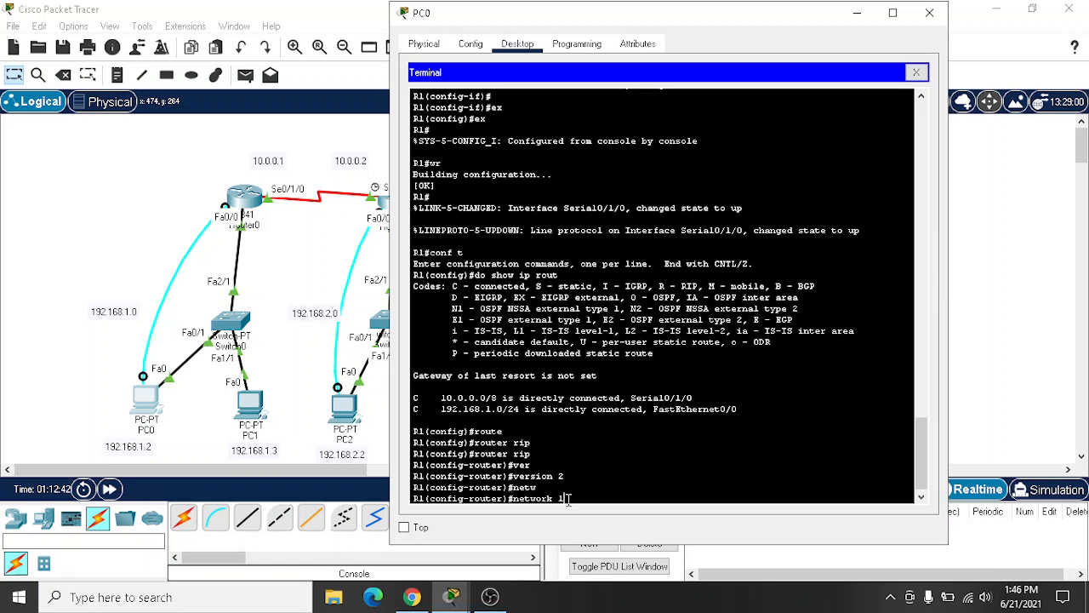
text(10.0.0.0)
key(Return)
Step: Advertise network 192.168.1.0 in R1's RIP configuration
key(Up)
key(BackSpace)
key(BackSpace)
key(BackSpace)
key(BackSpace)
key(BackSpace)
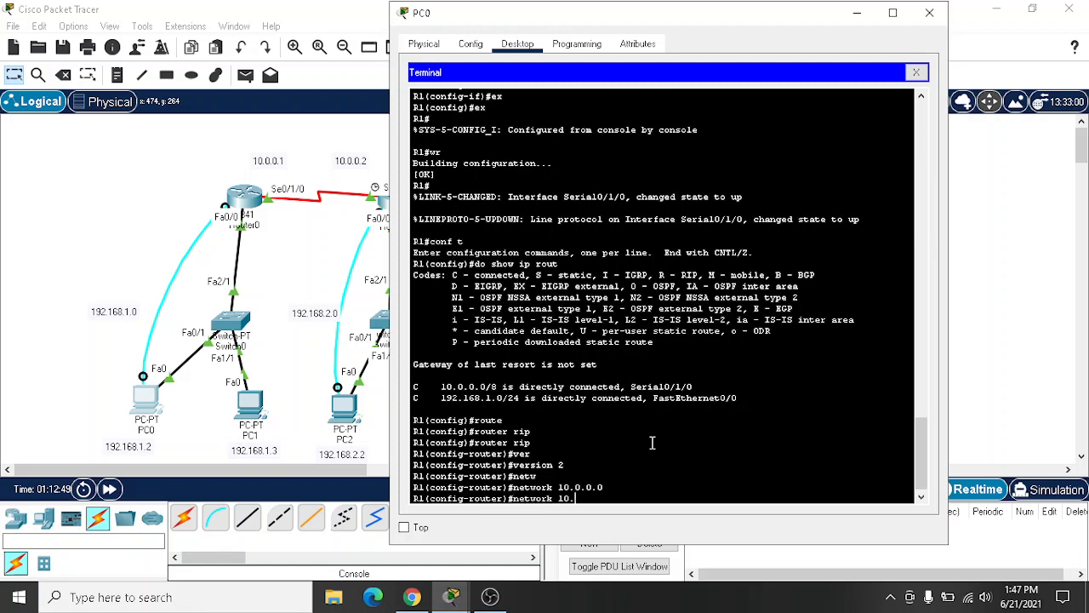
key(BackSpace)
key(BackSpace)
text(92.168.1.0)
key(Return)
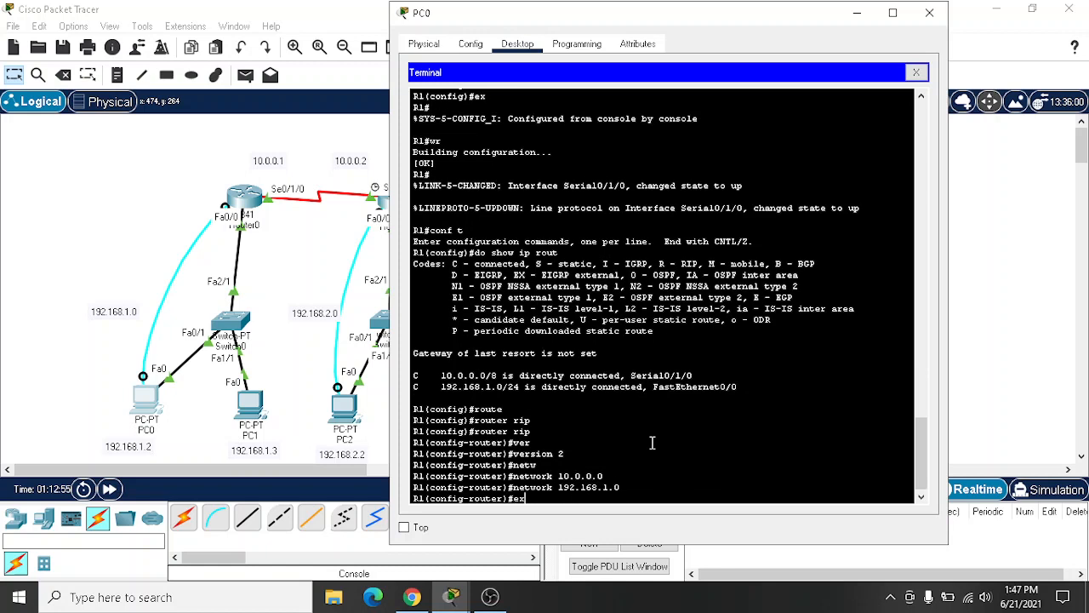
Step: Exit R1's configuration modes to the privileged prompt and save the configuration with the wr command
text(ex)
key(Return)
text(ex)
key(Return)
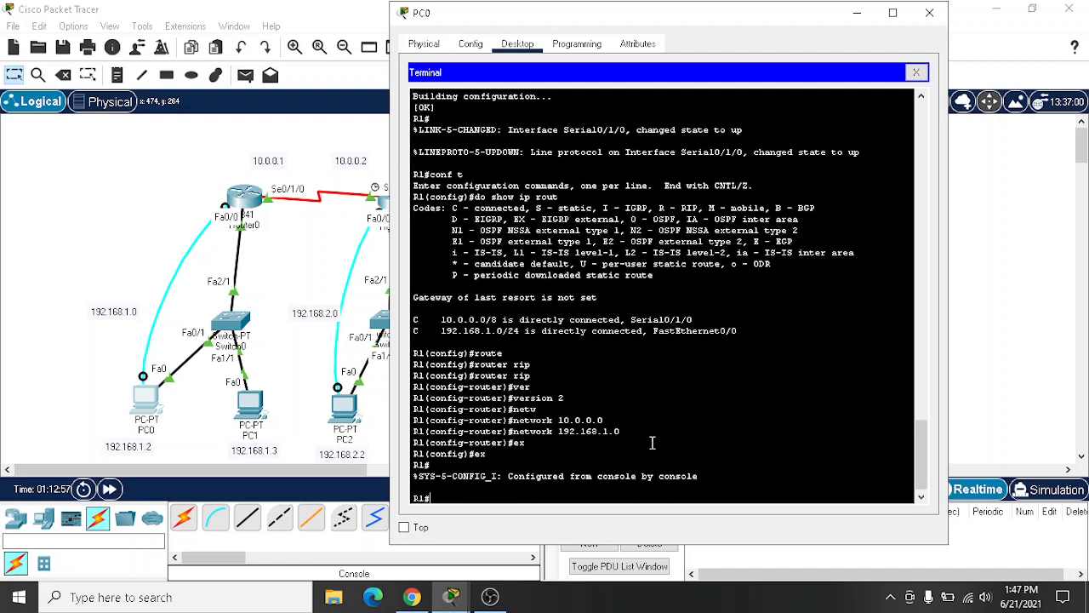
text(wr)
key(Return)
Step: Display R1's RIP routes with show ip route rip and close PC0's window
text(show)
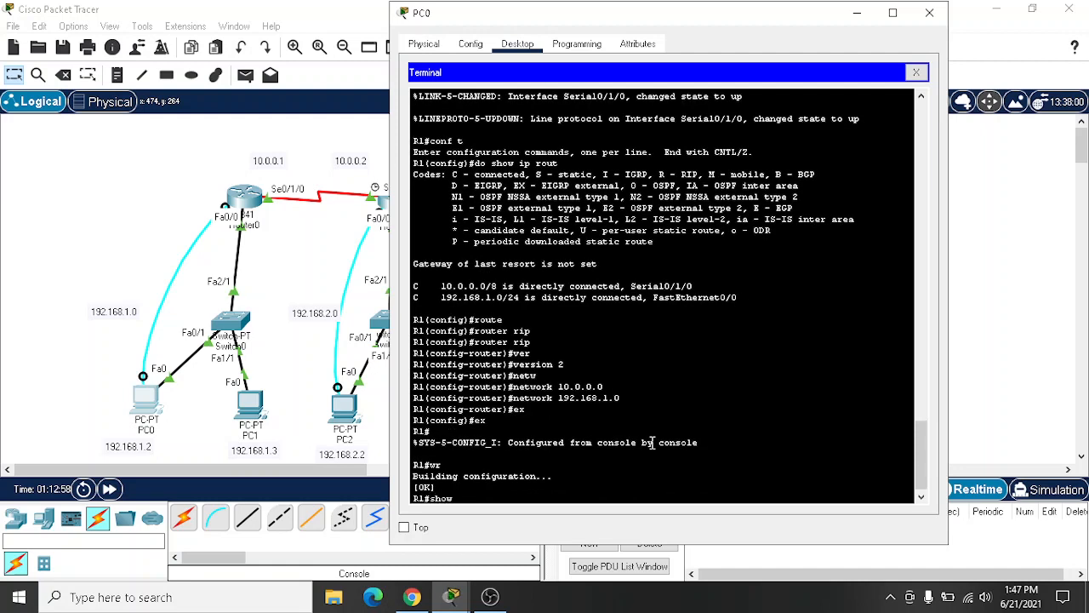
text( ip ro)
key(Tab)
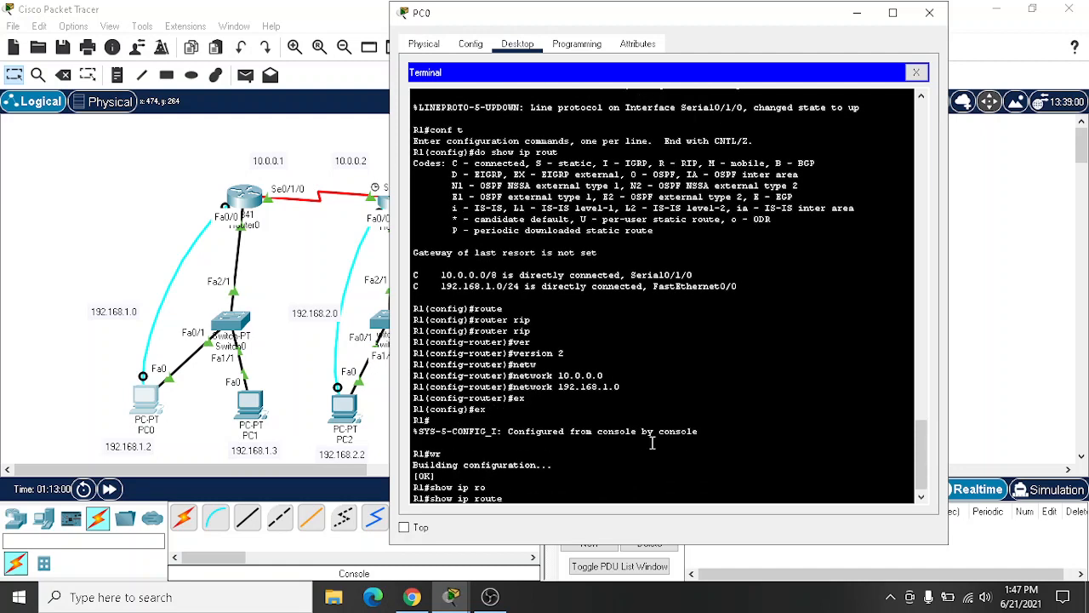
text(r)
key(Tab)
key(Return)
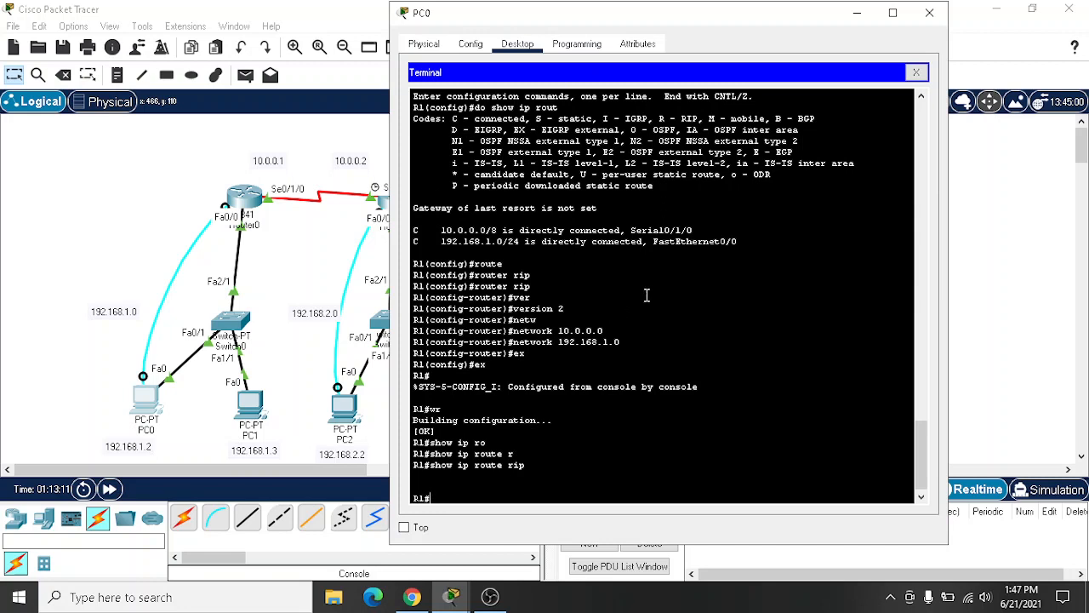
click(930, 13)
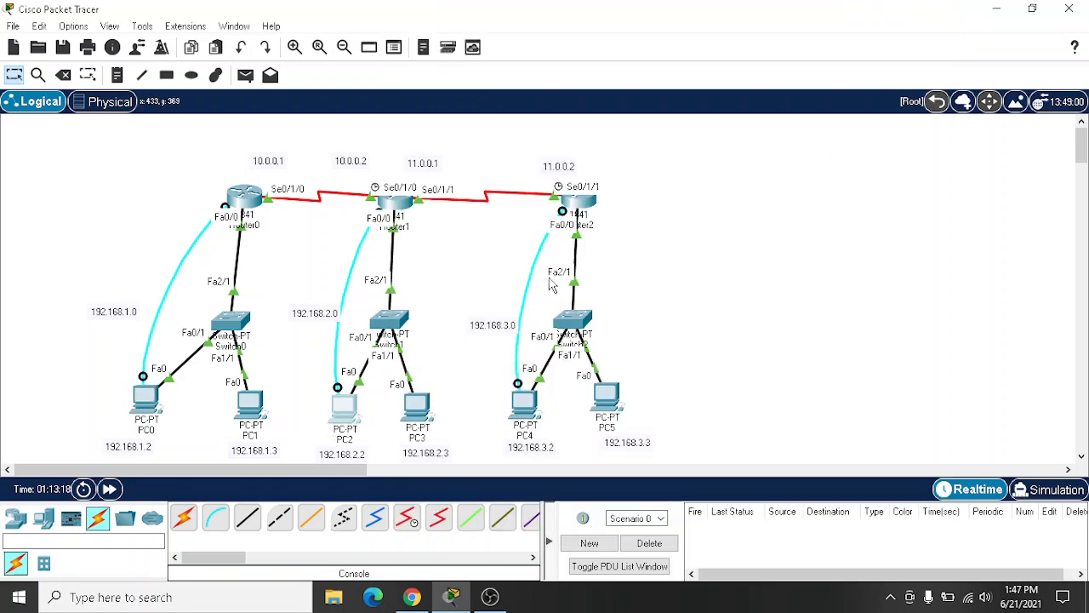
Step: Open PC2's terminal session to R2 with the default port settings and bring up its privileged prompt
click(344, 410)
click(552, 125)
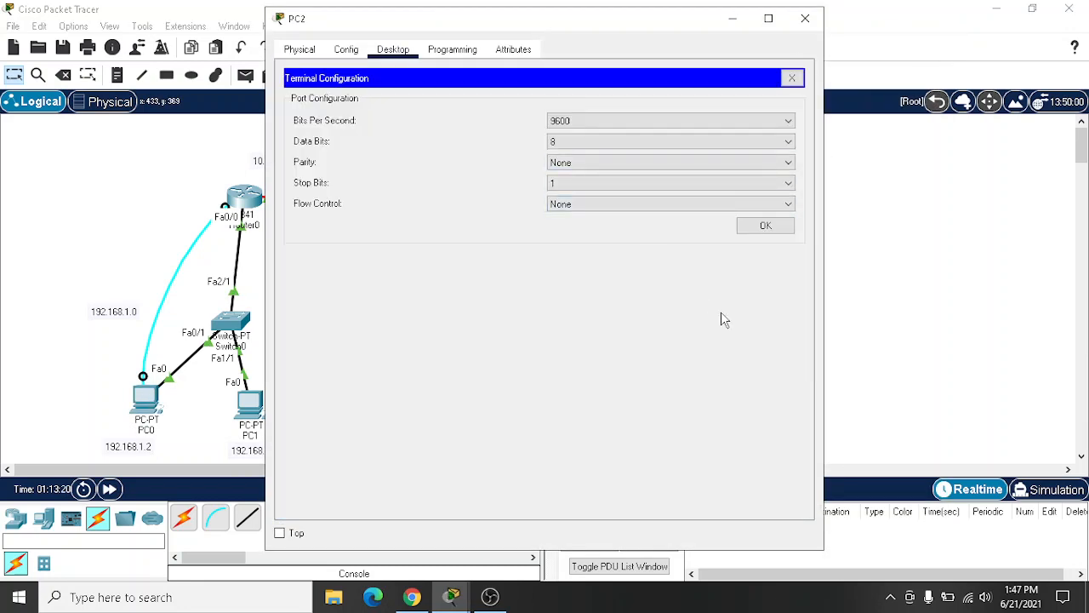
click(787, 225)
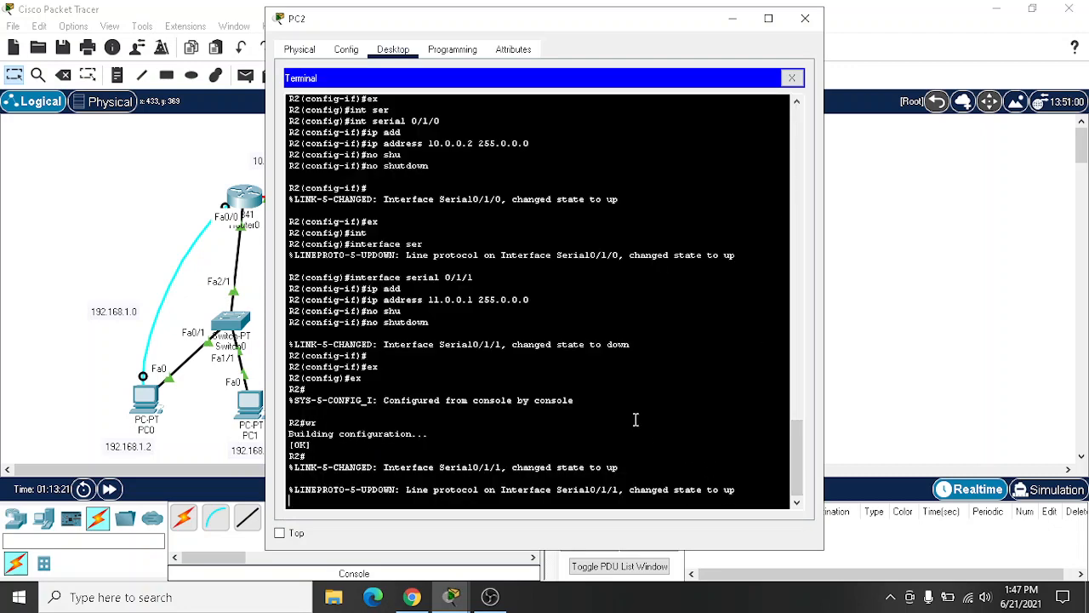
key(Return)
Step: Enter global configuration mode on R2 and display its IP routing table with do show ip ro
text(con)
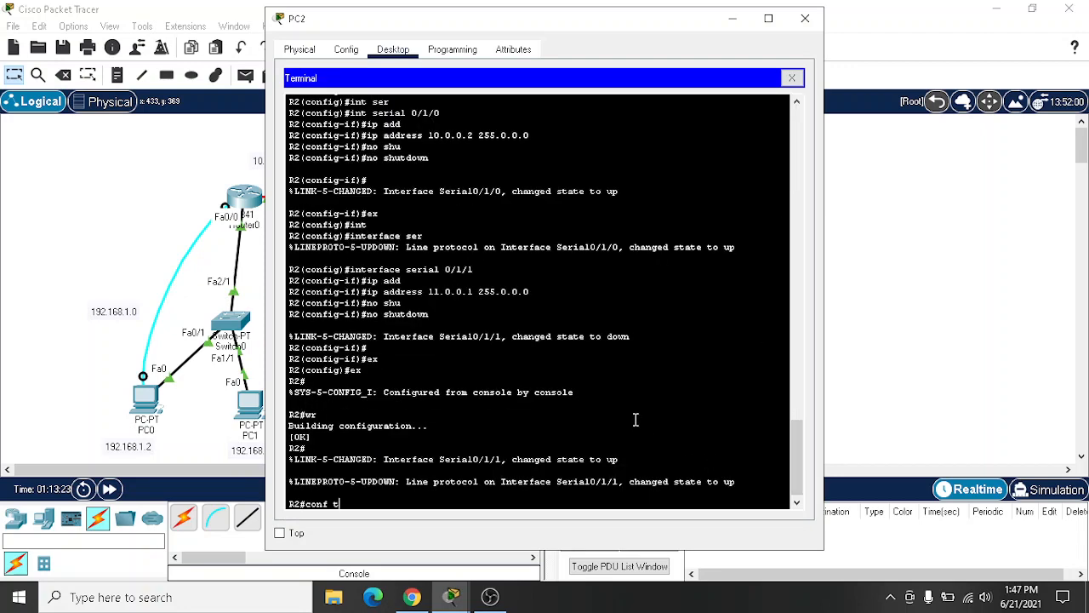
text(f t)
key(Return)
text(do sh)
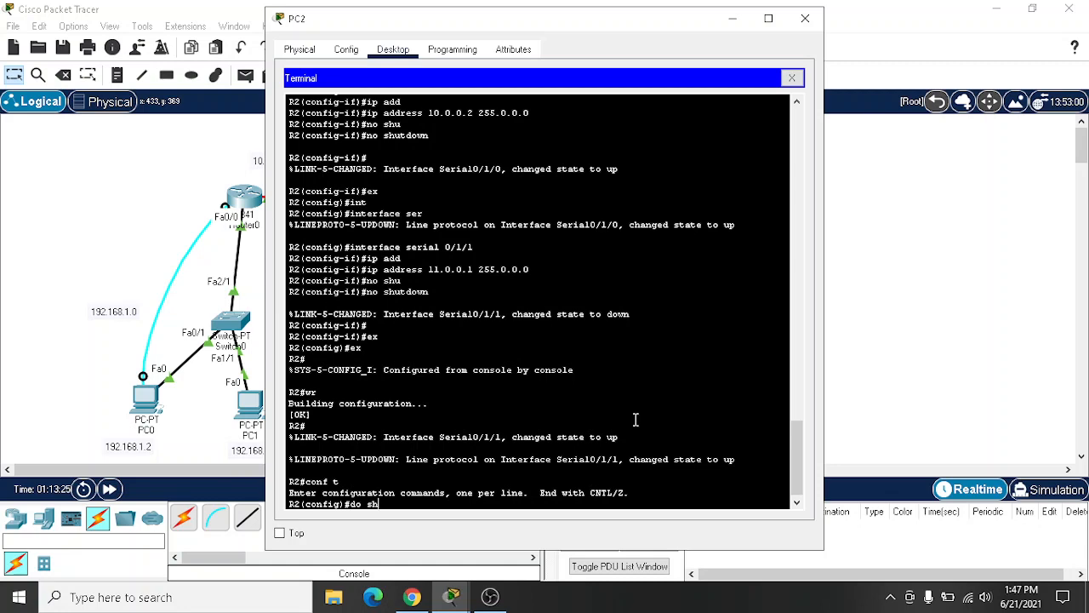
text(ow ip ro)
key(Return)
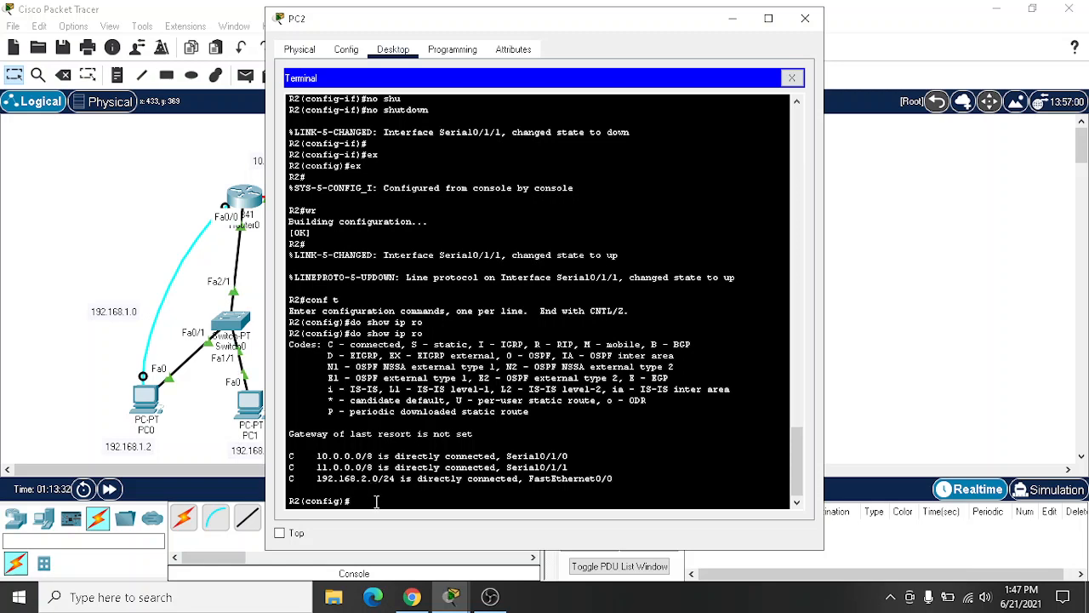
Step: Start RIP routing on R2 with router rip and set it to version 2
text(u)
key(Tab)
text(rip)
key(Tab)
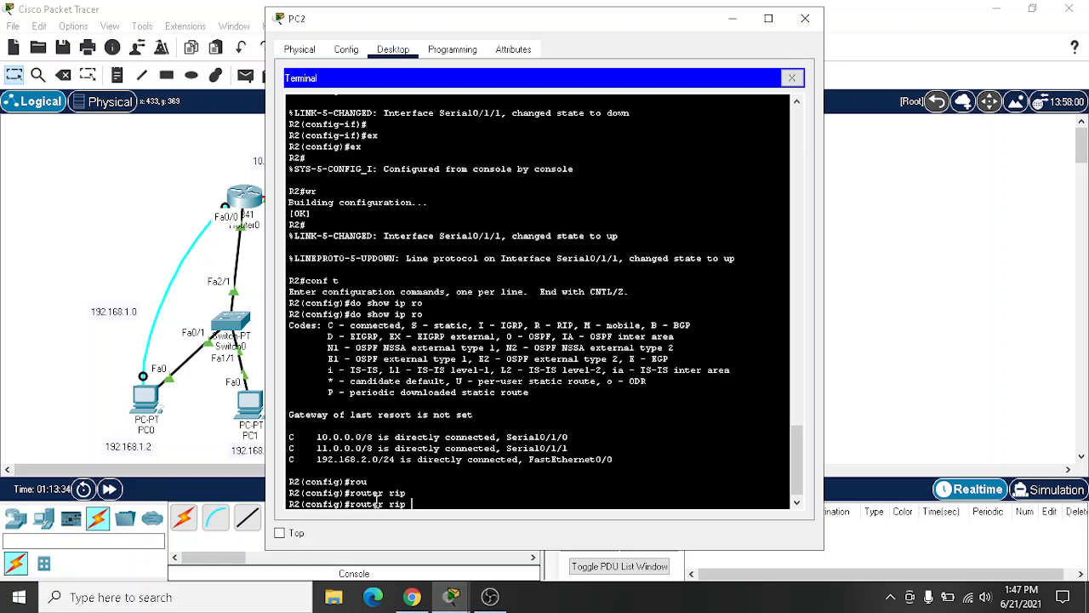
key(Return)
text(ver)
key(Tab)
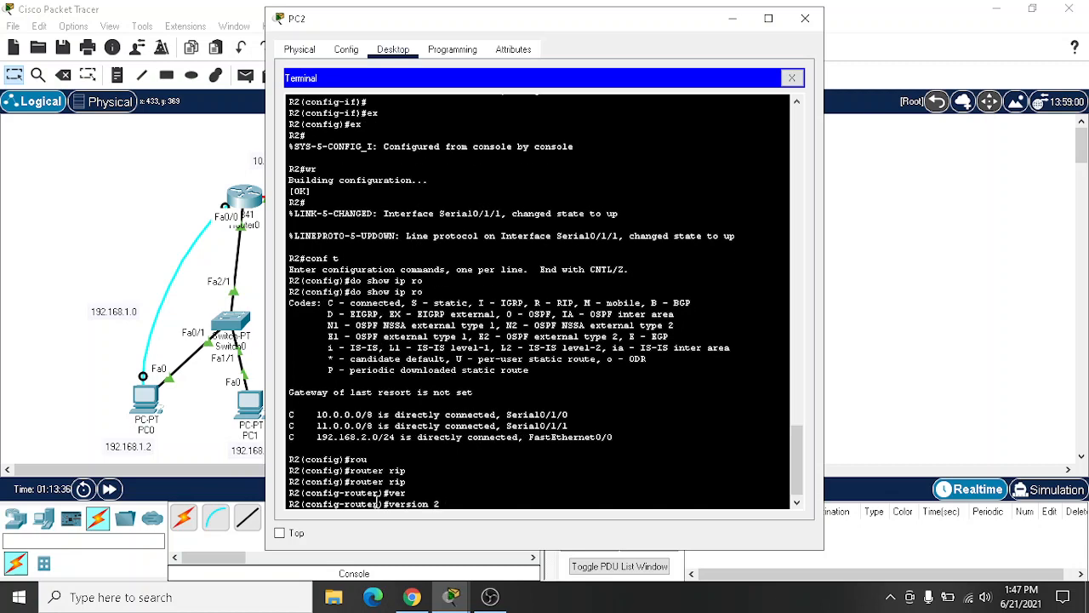
text(2)
key(Return)
Step: Advertise network 10.0.0.0 in R2's RIP configuration
text(net)
key(Tab)
text(1)
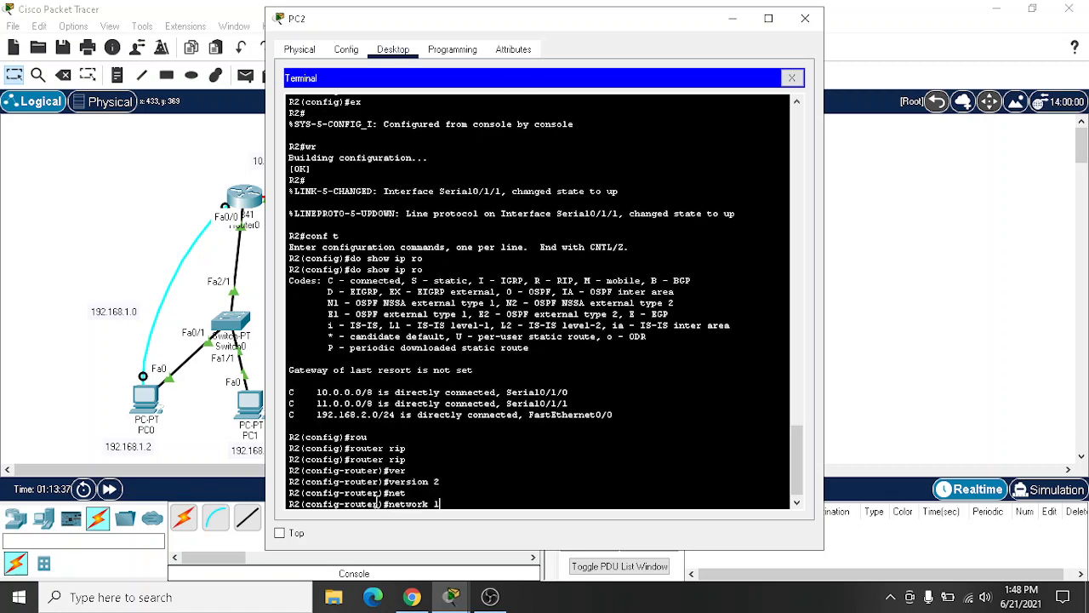
text(0.0.0.0)
key(Return)
Step: Advertise network 11.0.0.0 in R2's RIP configuration
key(Up)
key(BackSpace)
key(BackSpace)
key(BackSpace)
key(BackSpace)
key(BackSpace)
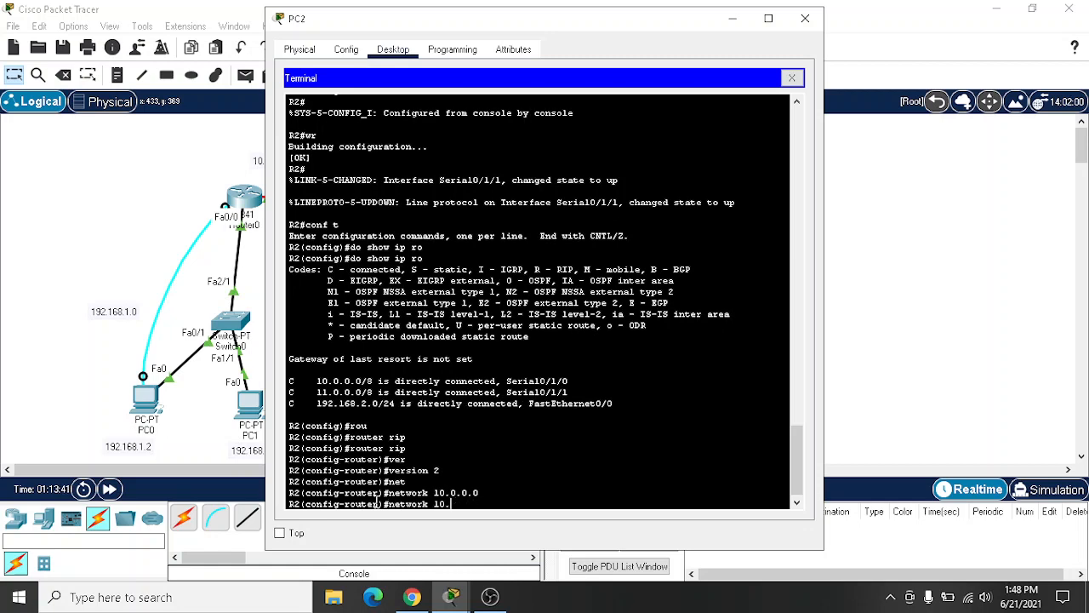
text(1.0)
key(Return)
Step: Advertise network 192.168.2.0 in R2's RIP configuration, moving PC2's window aside to check it against the topology
key(Up)
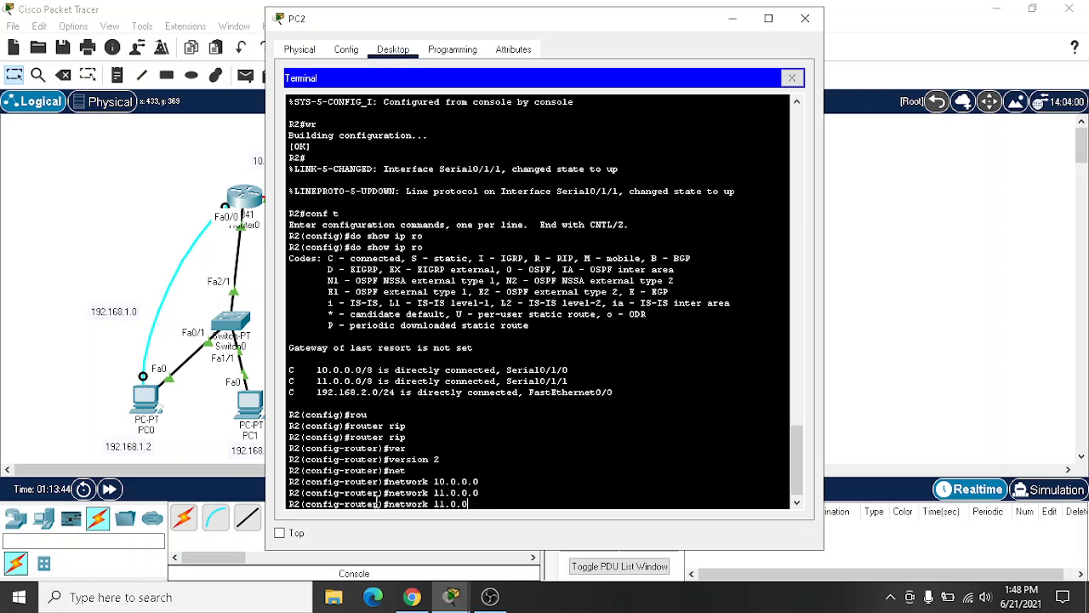
key(BackSpace)
key(BackSpace)
key(BackSpace)
text(.0)
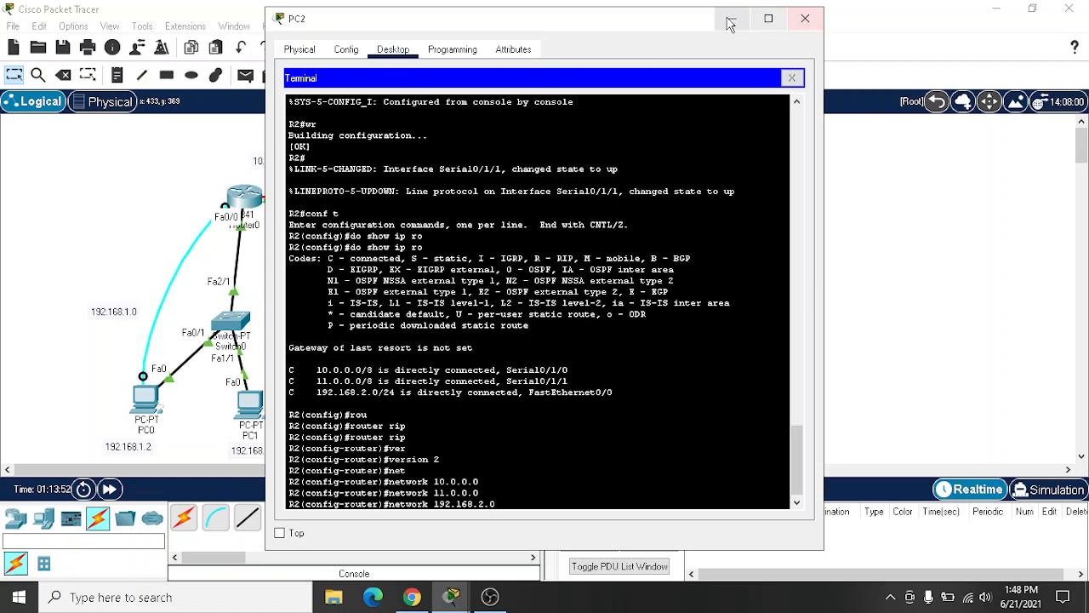
drag(677, 24, 942, 55)
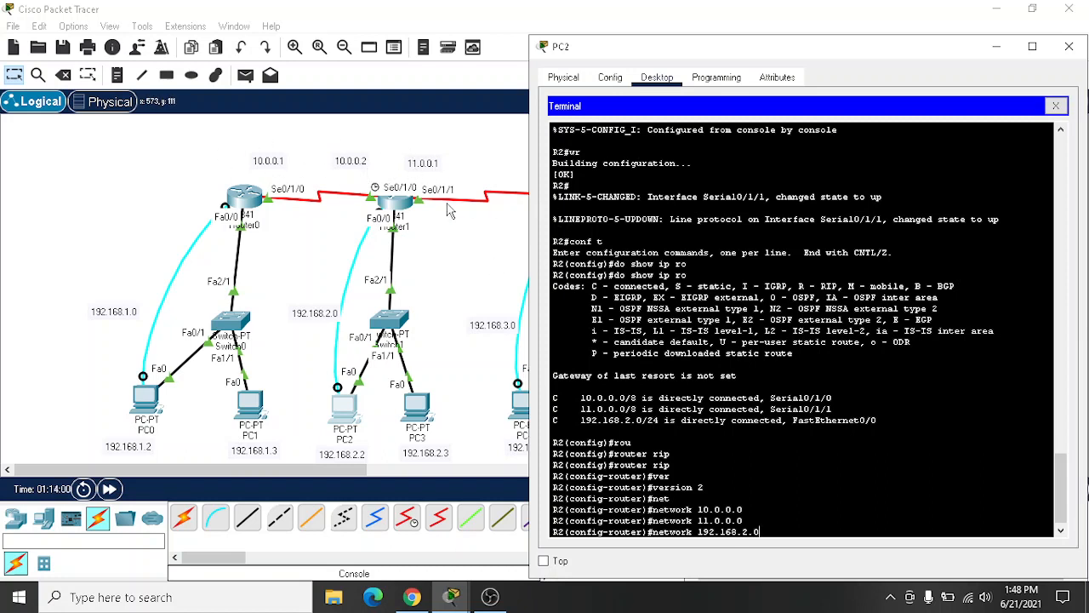
scroll(772, 417, down, 1)
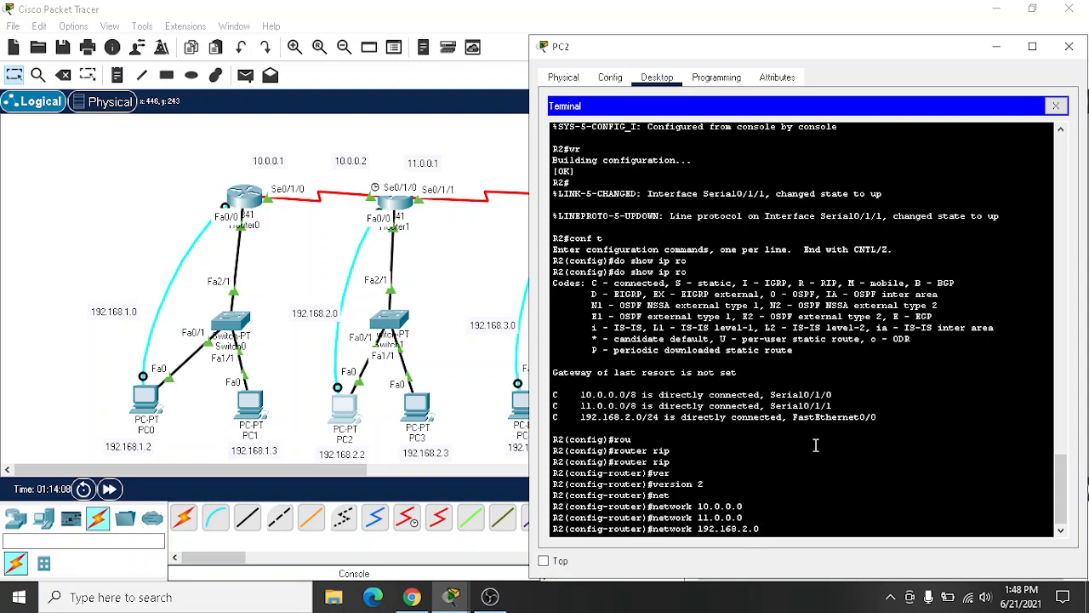
key(Return)
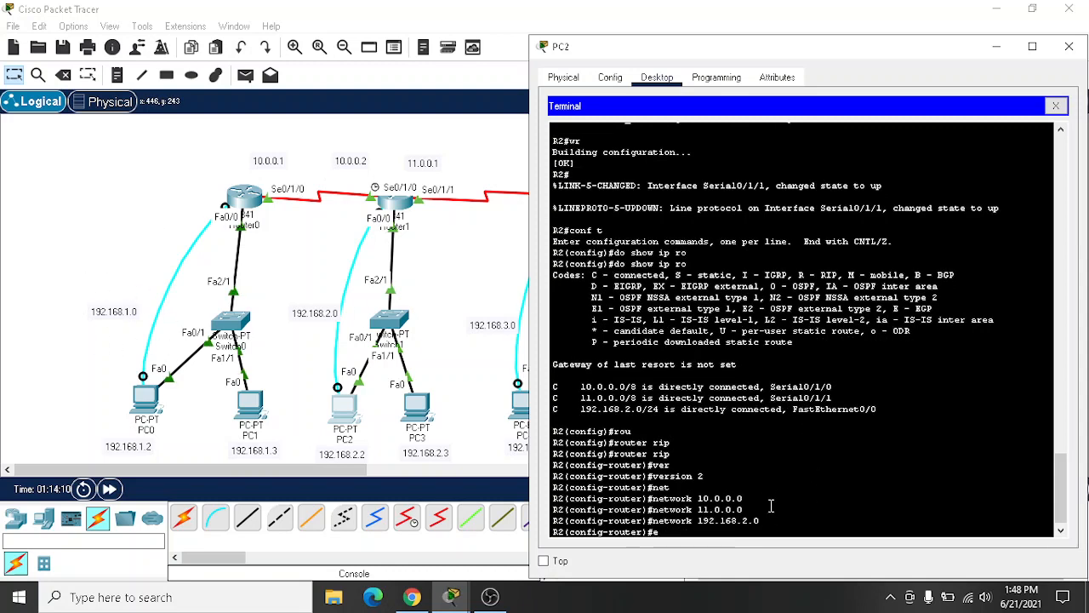
Step: Exit R2's configuration modes to the privileged prompt and save the configuration with the wr command
text(ex)
key(Return)
text(e)
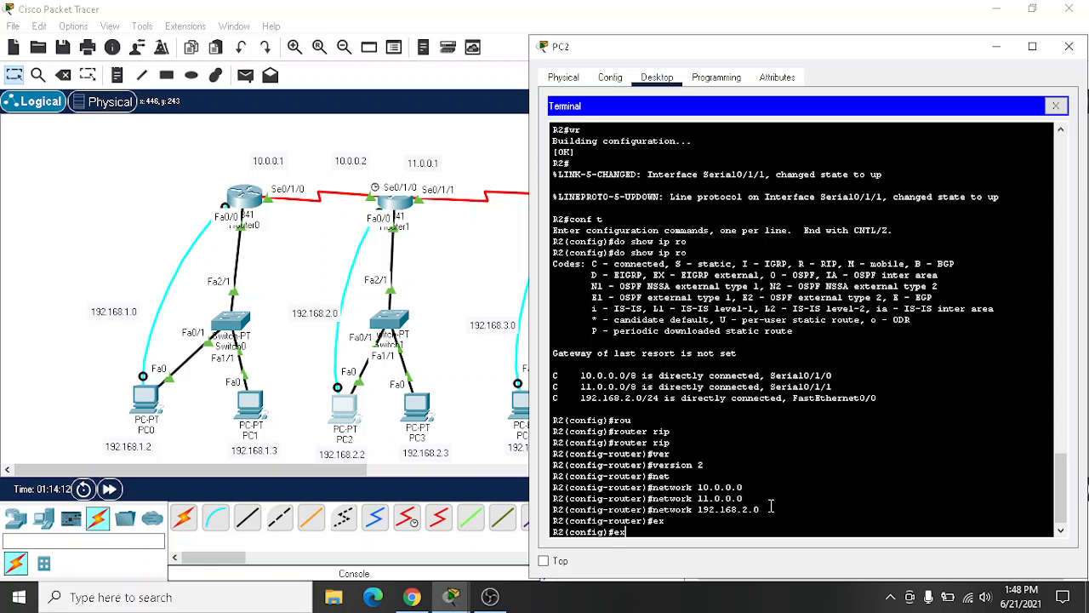
text(x)
key(Return)
text(wr)
key(Return)
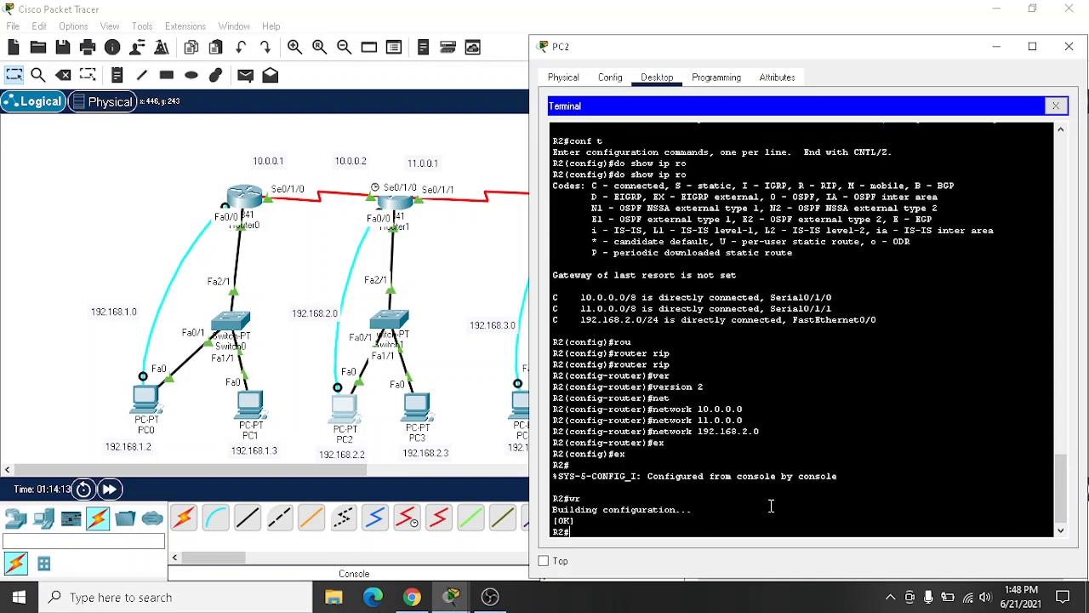
Step: Display R2's RIP routes with show ip route rip and close PC2's window
text(show ip route ri)
key(Tab)
key(Return)
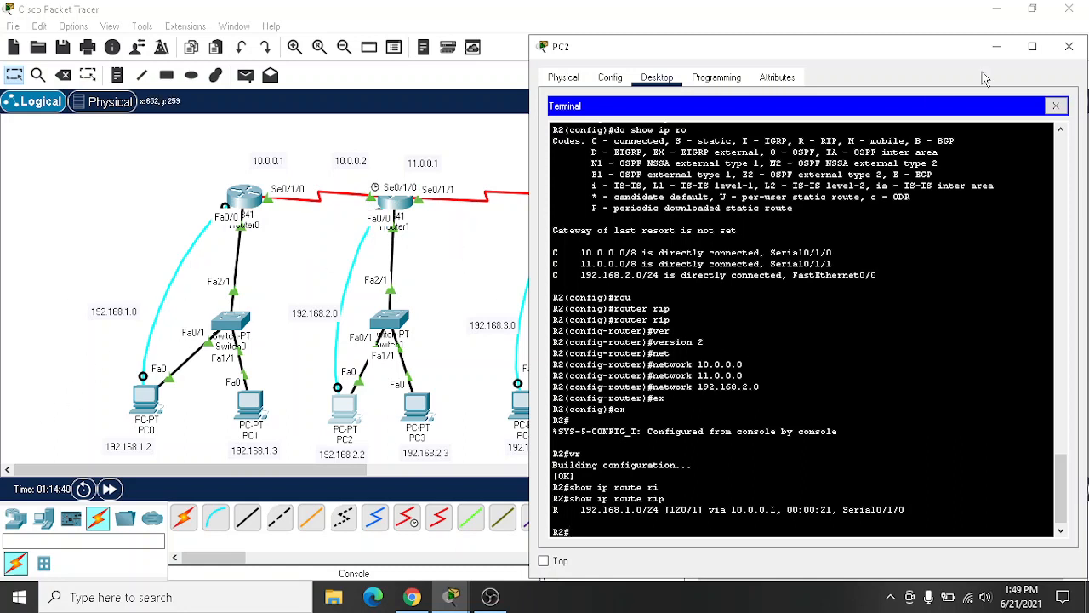
click(1068, 46)
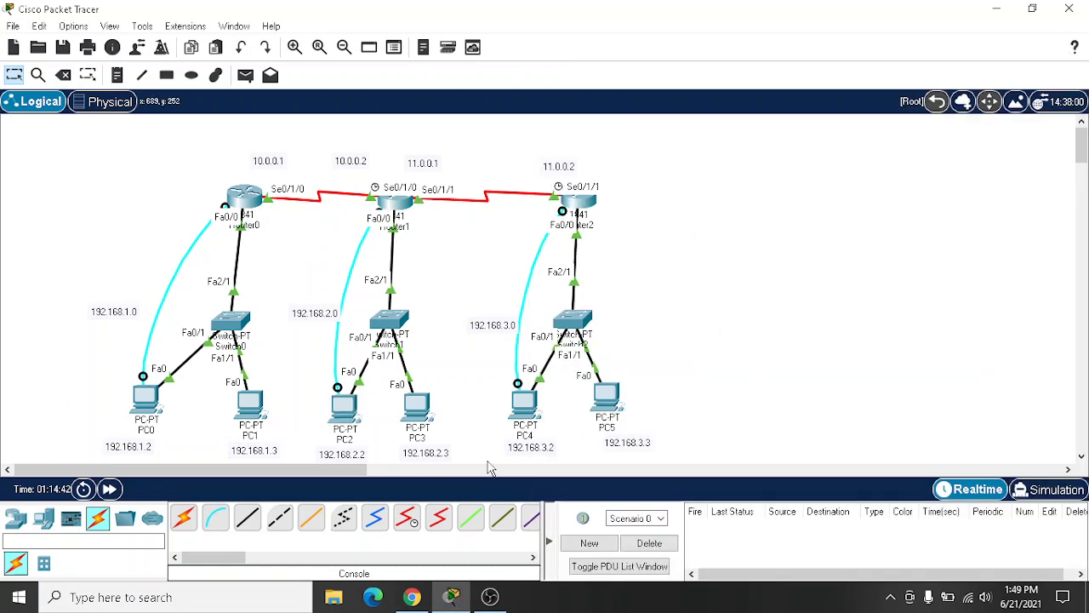
Step: Open PC4's terminal session to R3 with the default port settings
click(529, 406)
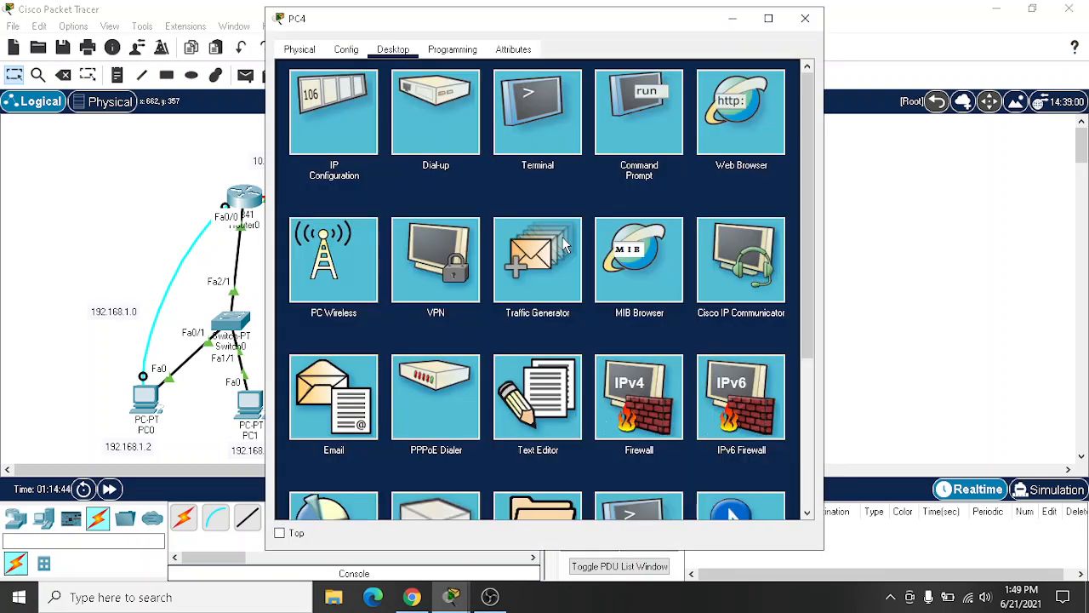
click(510, 109)
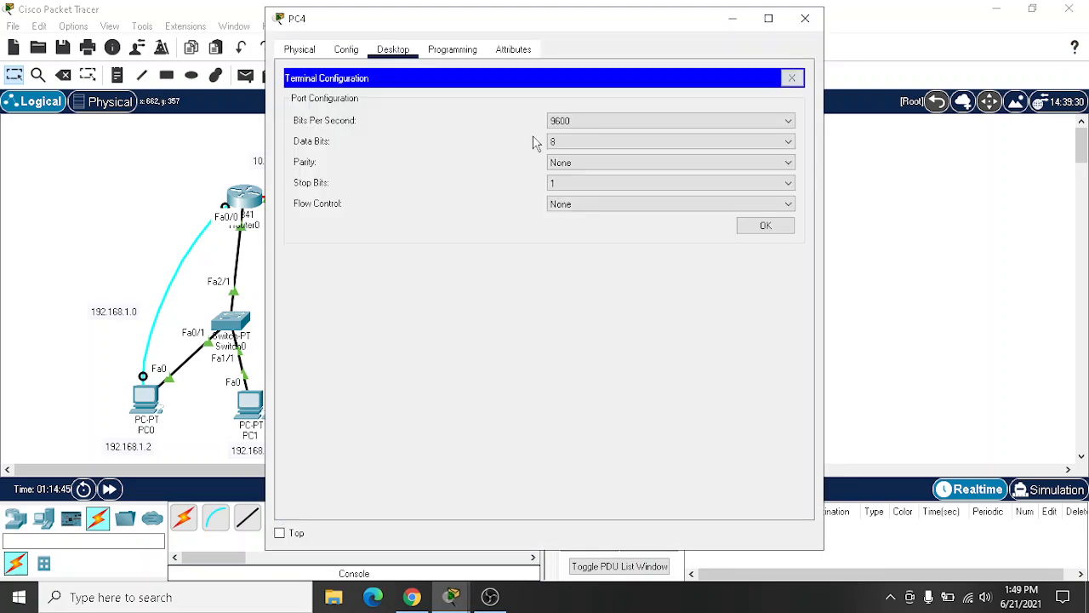
click(770, 226)
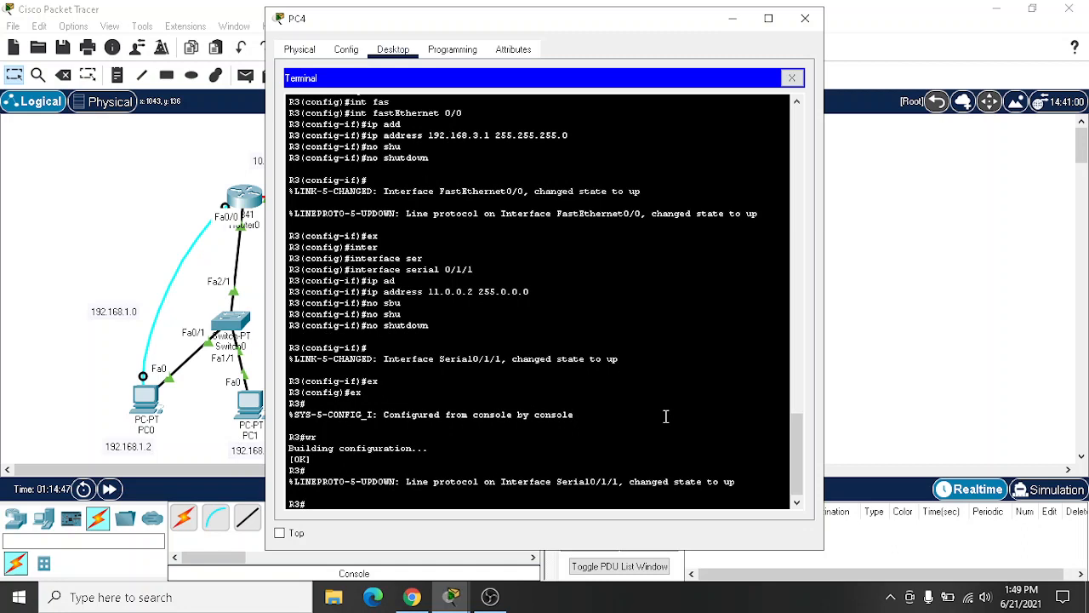
Step: Enter global configuration mode on R3 and display its routing table with do show ip route
text(conf t)
key(Return)
text(do show ip ro)
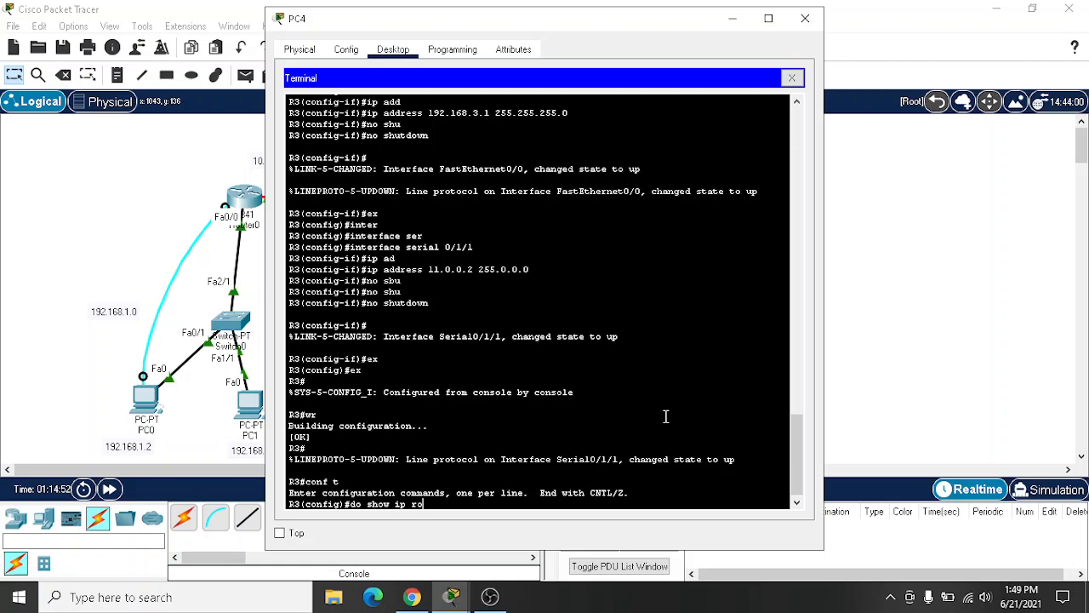
key(Tab)
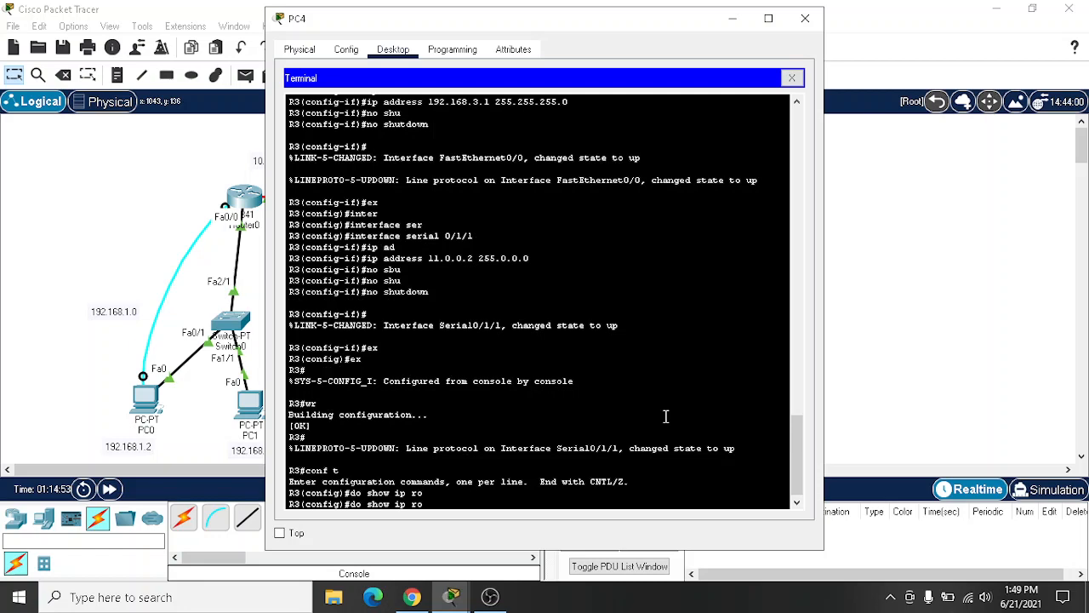
text(u)
key(Tab)
text(te)
key(Return)
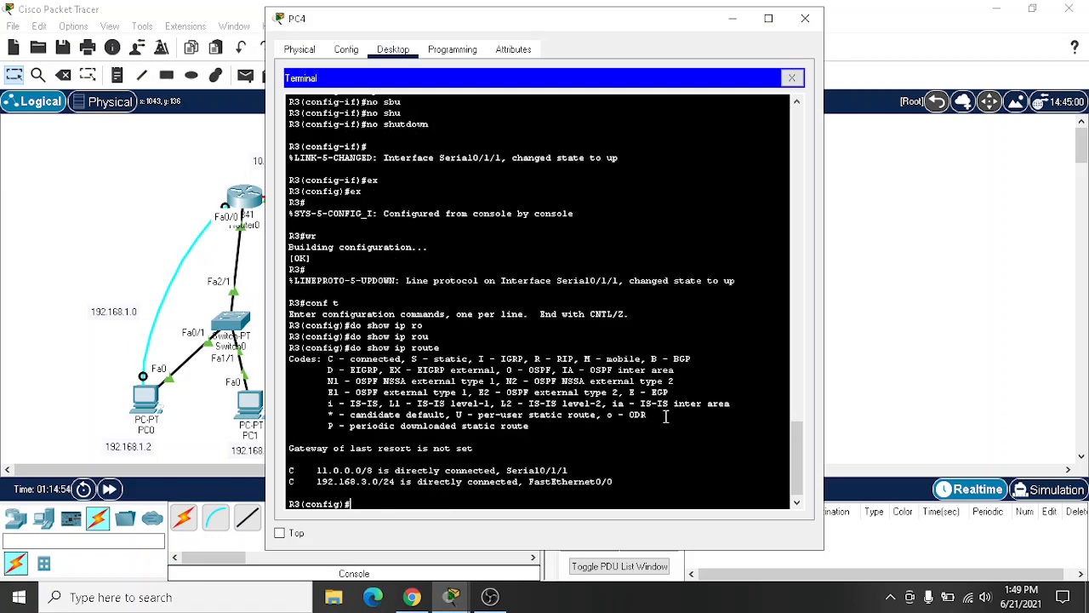
Step: Start RIP routing configuration on R3 with router rip and set it to version 2
text(rou)
key(Tab)
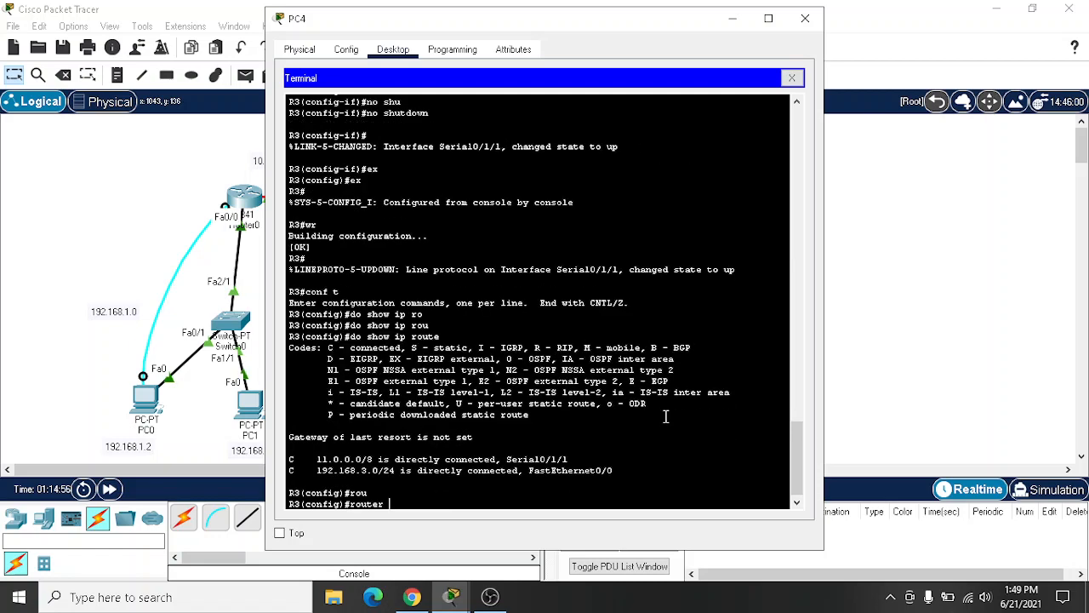
text(ter rip)
key(Tab)
key(Return)
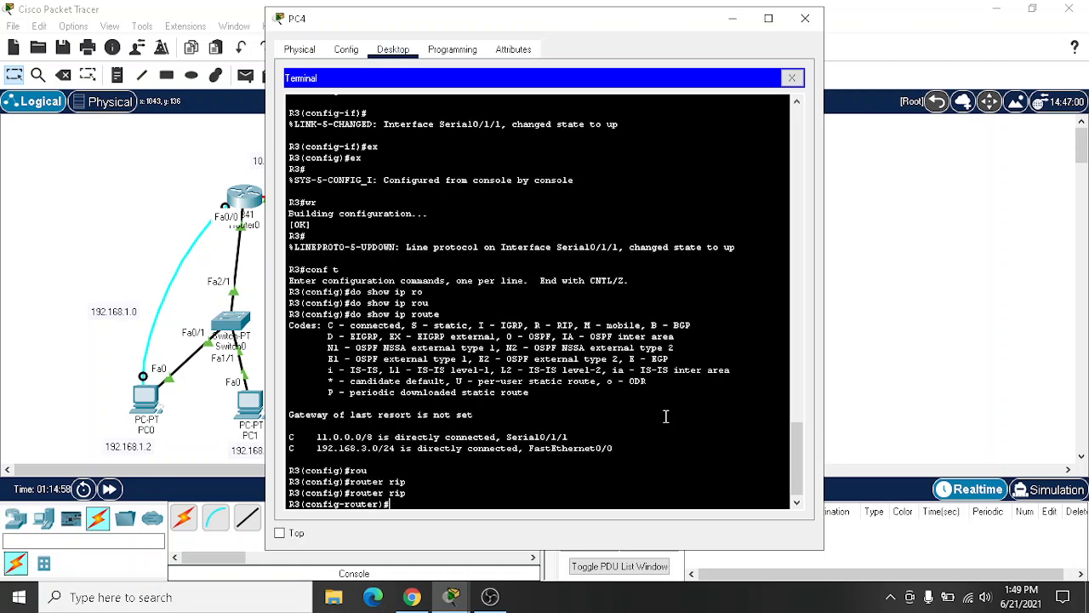
text(ver)
key(Tab)
text(2)
key(Return)
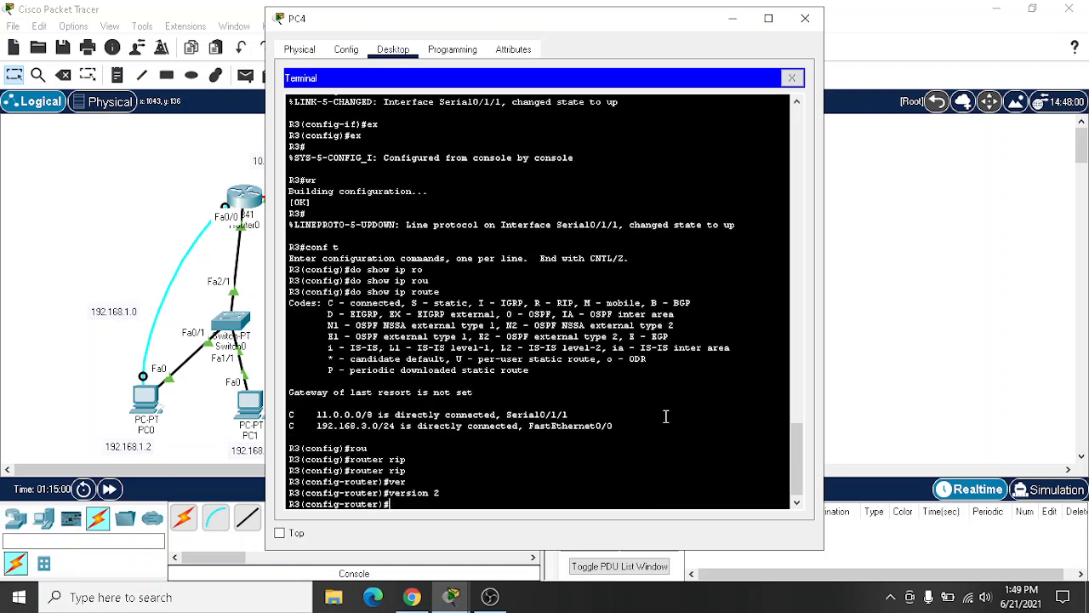
Step: Advertise networks 11.0.0.0 and 192.168.3.0 in R3's RIP configuration
text(ne)
key(Tab)
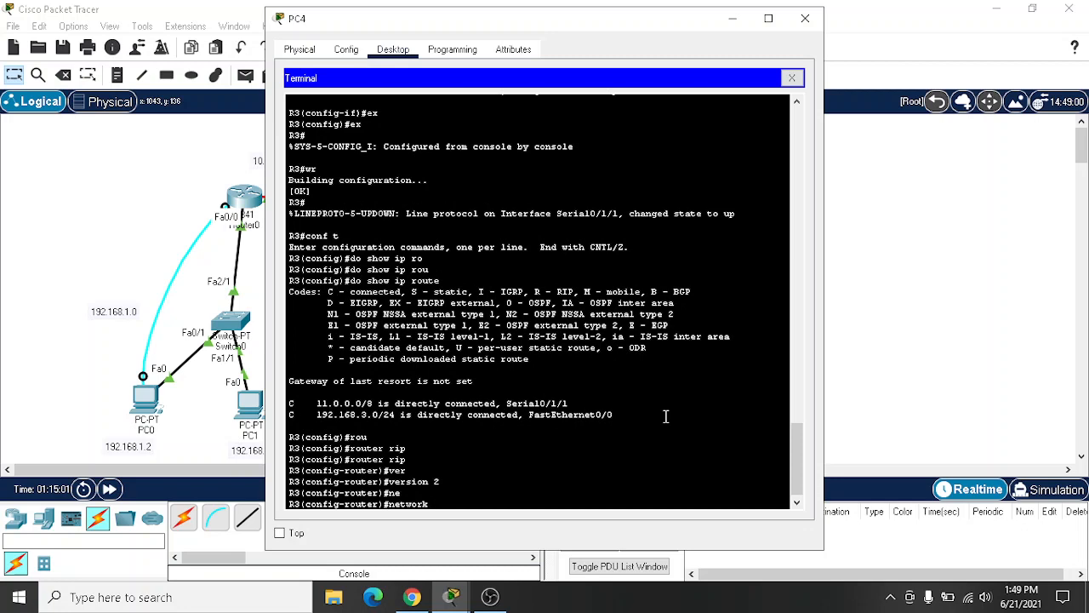
text(11.0.0.0)
key(Return)
text(net)
key(Tab)
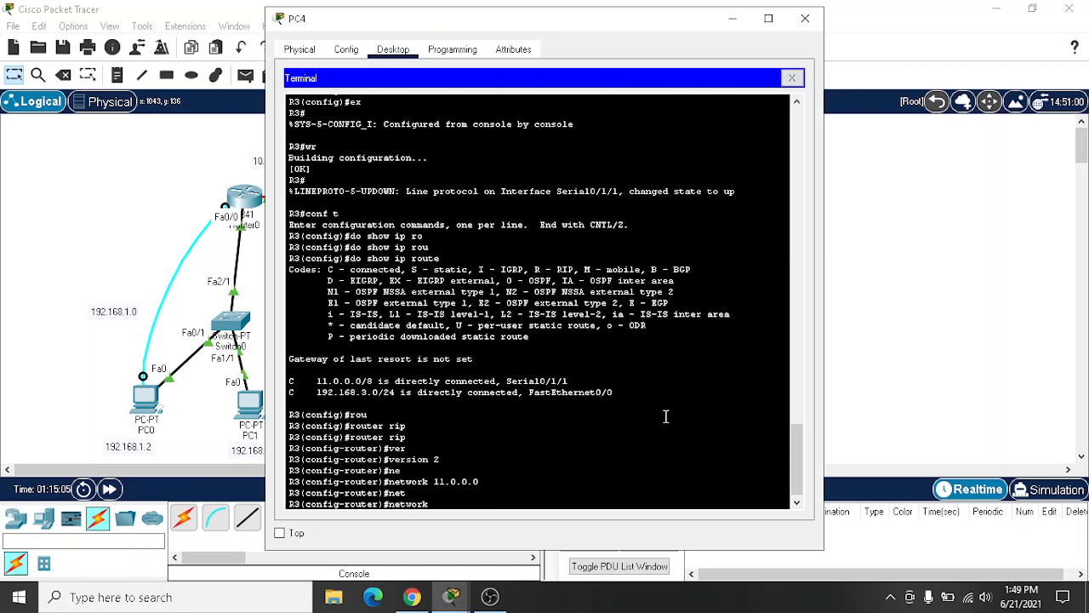
text(192.168.3.0)
key(Return)
Step: Exit R3's configuration modes to the privileged prompt and save the configuration with the wr command
text(ex)
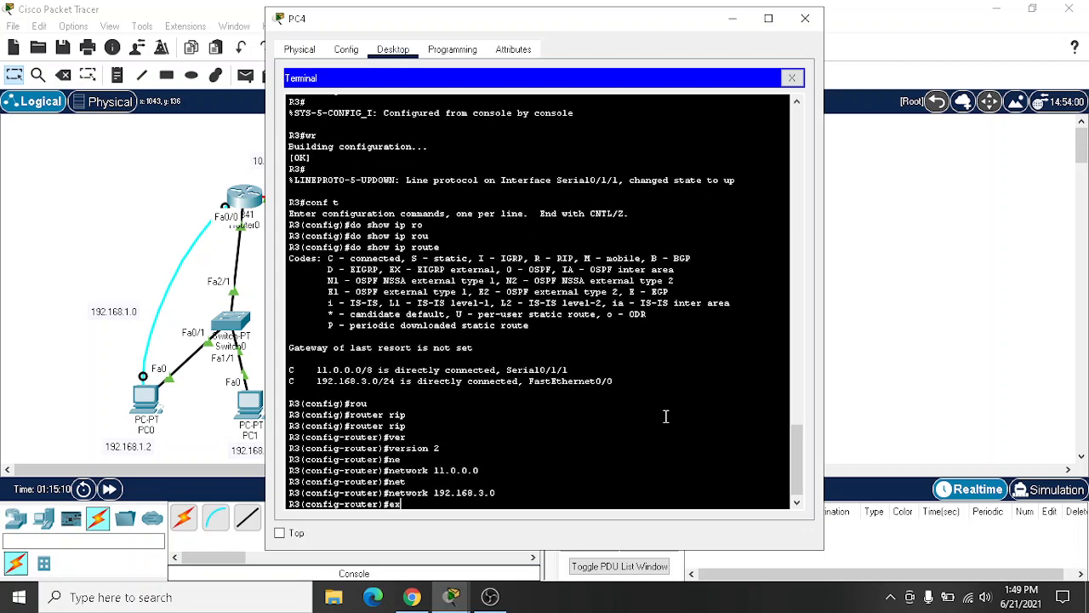
key(Return)
text(ex)
key(Return)
text(wr)
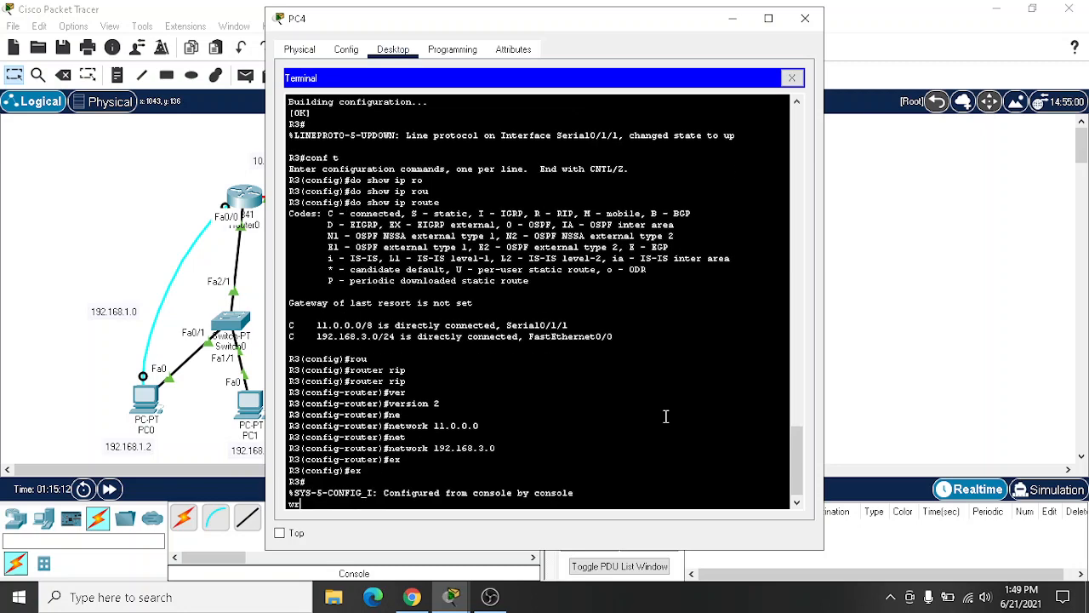
key(BackSpace)
key(BackSpace)
key(Return)
text(wr)
key(Return)
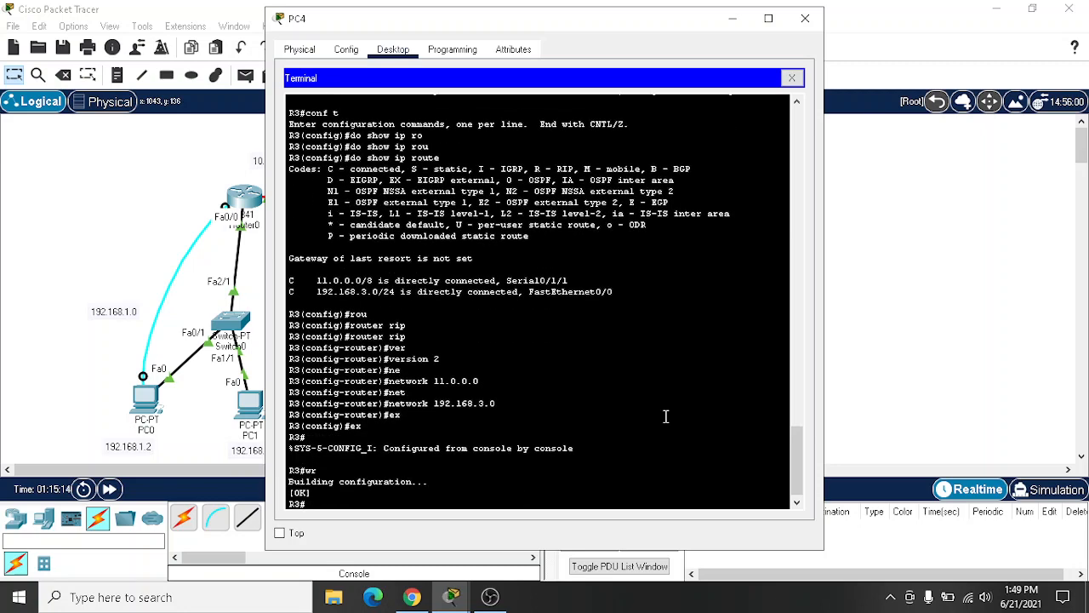
Step: Display R3's RIP routes with show ip route rip, compare them with the topology, and close PC4's window
text(show ip rou)
key(Tab)
text(r)
key(Tab)
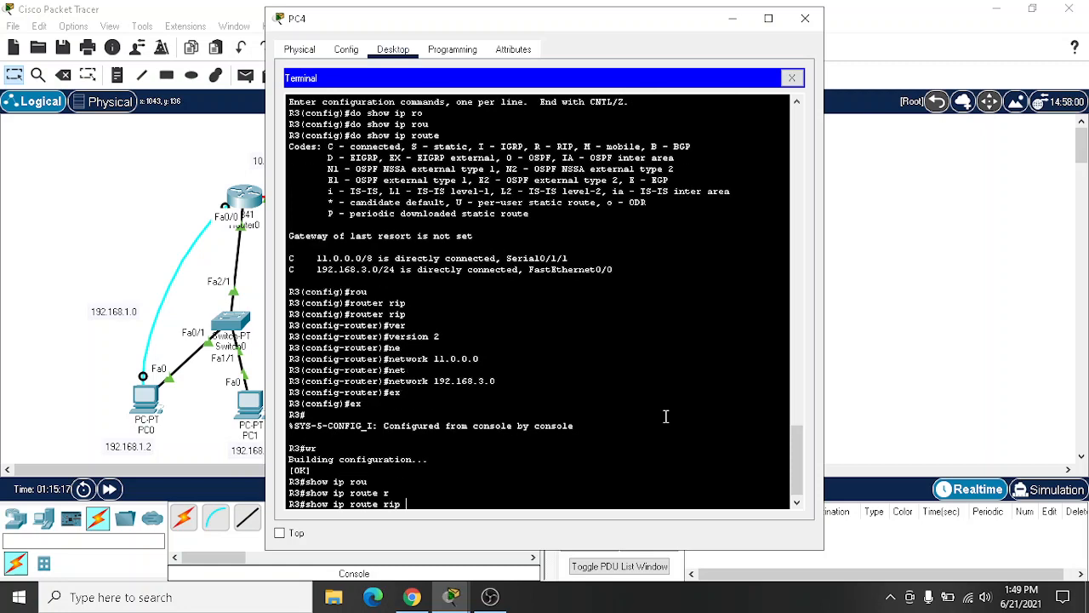
key(Return)
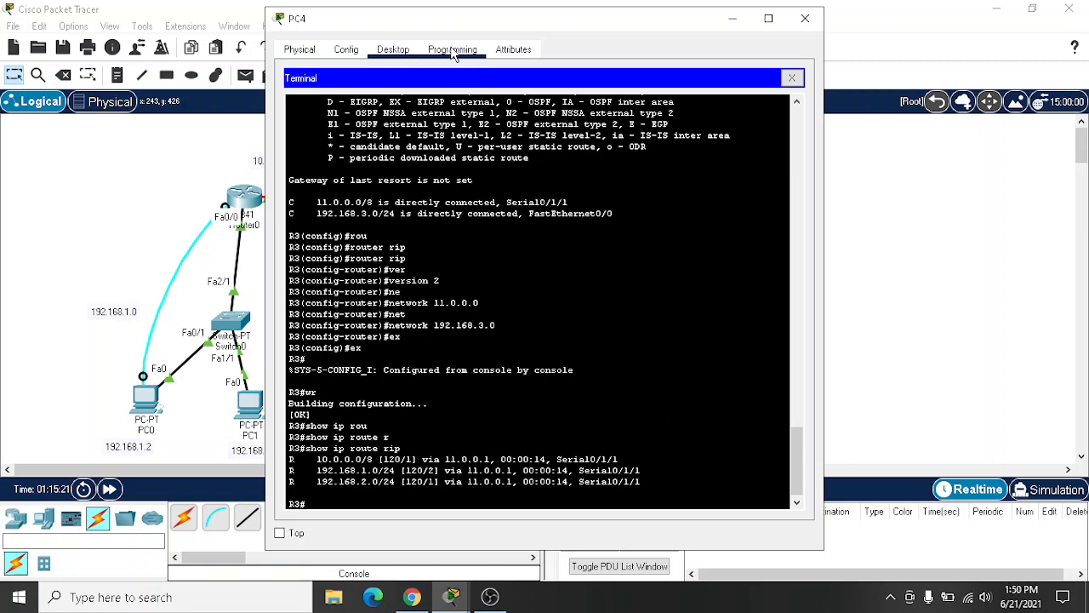
drag(514, 26, 781, 37)
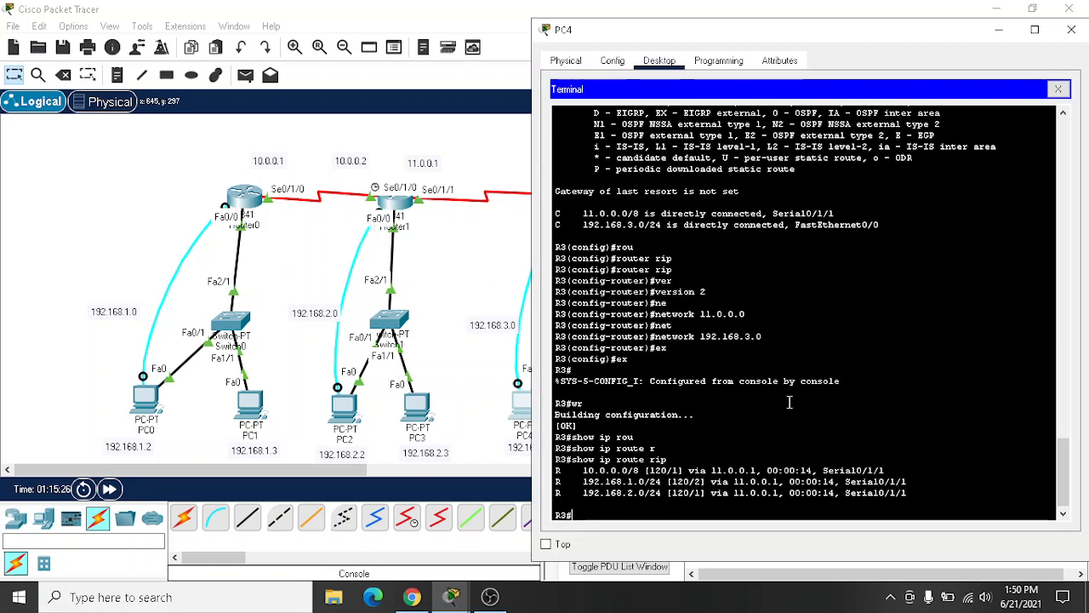
click(1070, 30)
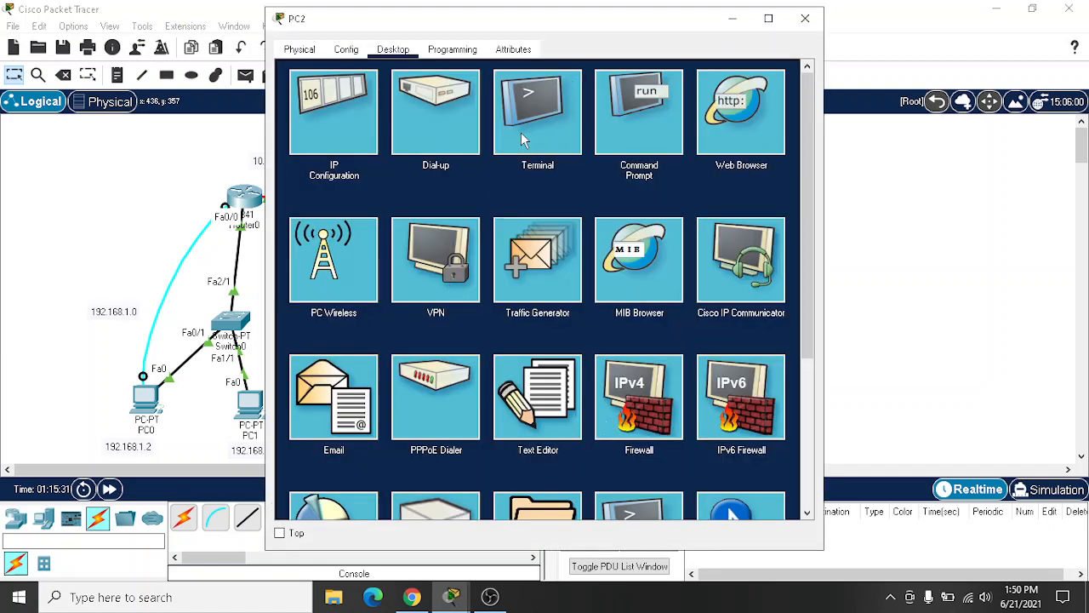
Step: Open PC2's terminal session to R2, display its RIP routes again with show ip route rip, and close PC2's window
click(521, 132)
click(747, 226)
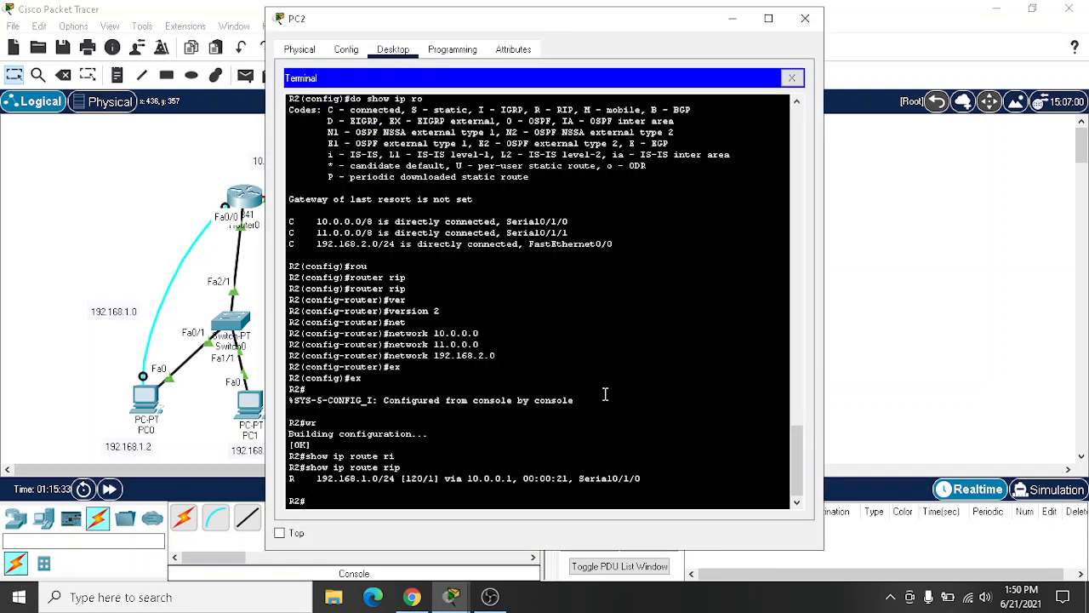
key(Up)
key(Return)
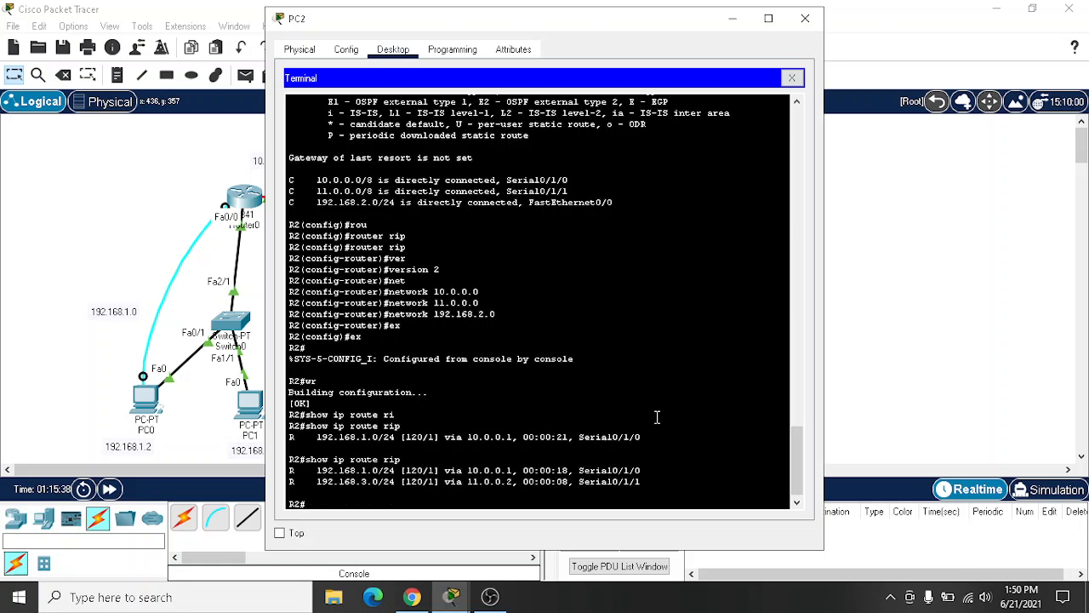
click(806, 19)
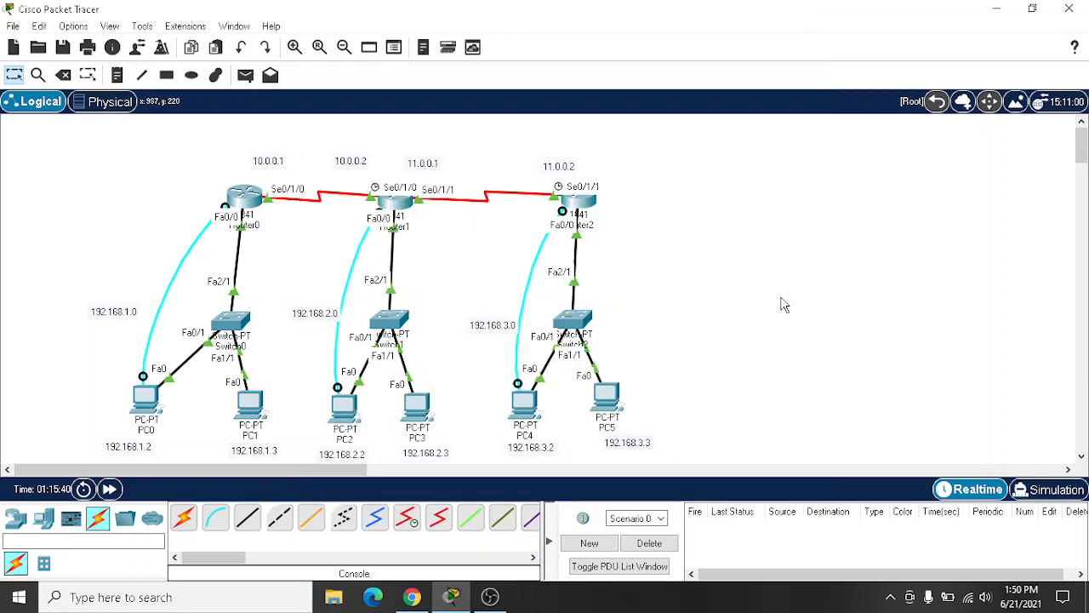
Step: Open PC0's command prompt and ping PC1 at 192.168.1.3, moving the window aside to see the topology
click(143, 406)
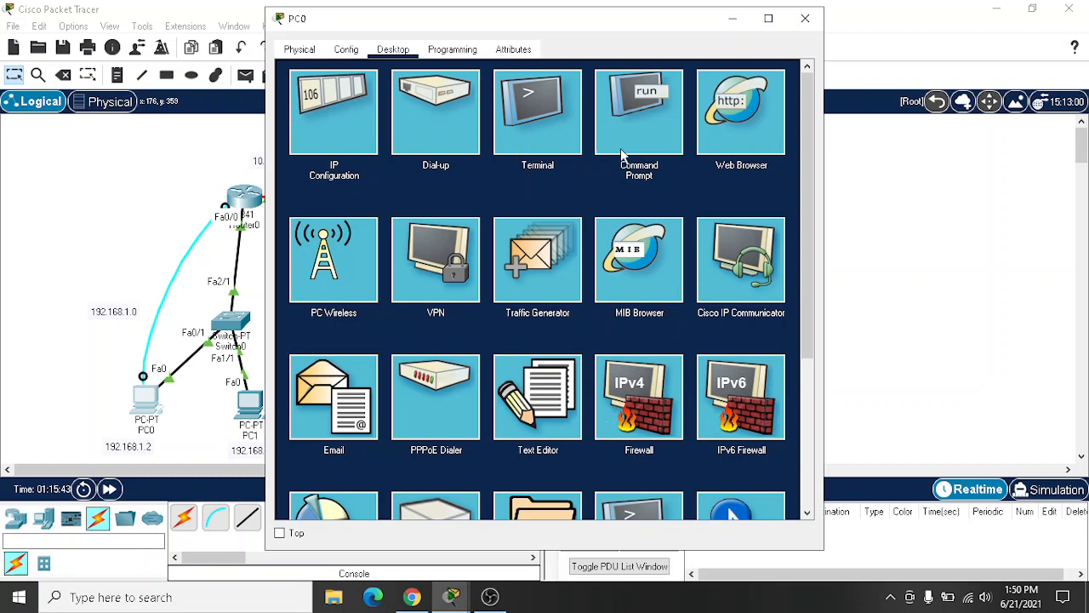
click(641, 114)
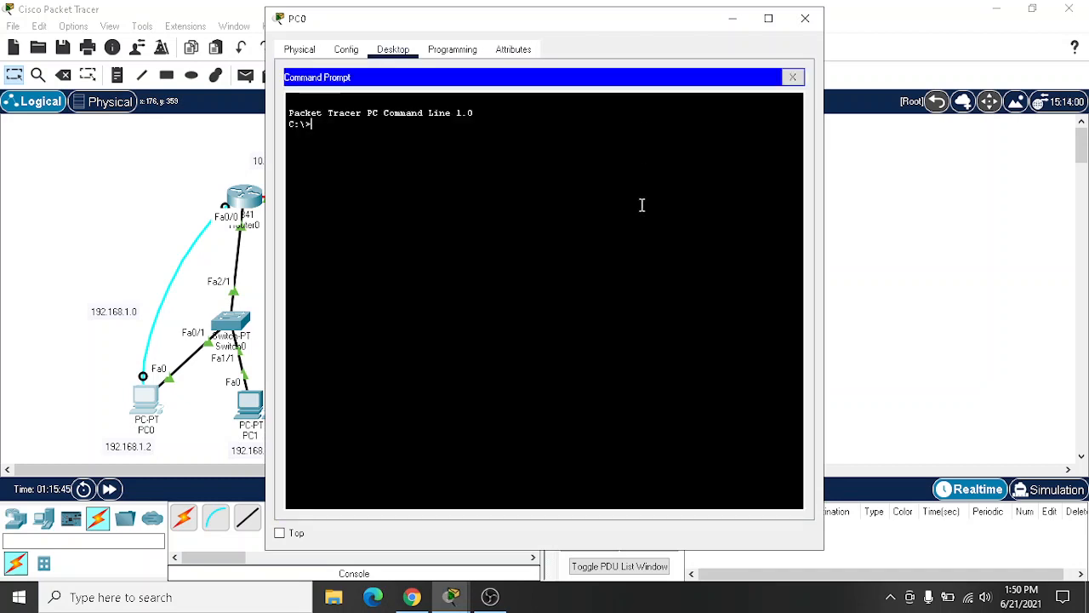
text(ping)
drag(452, 11, 581, 13)
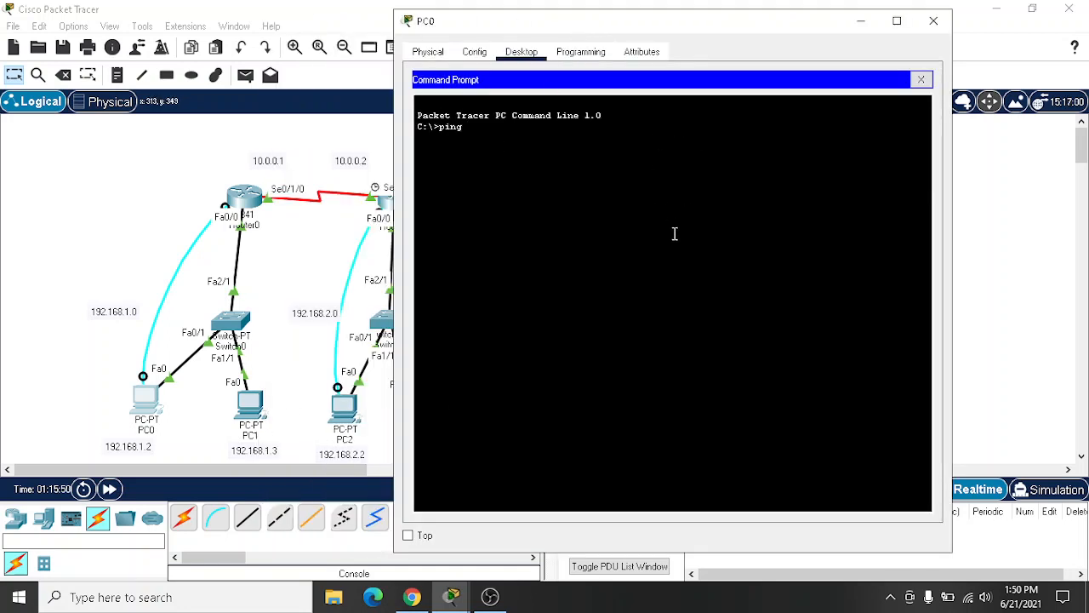
text(192.168.1.3)
key(Return)
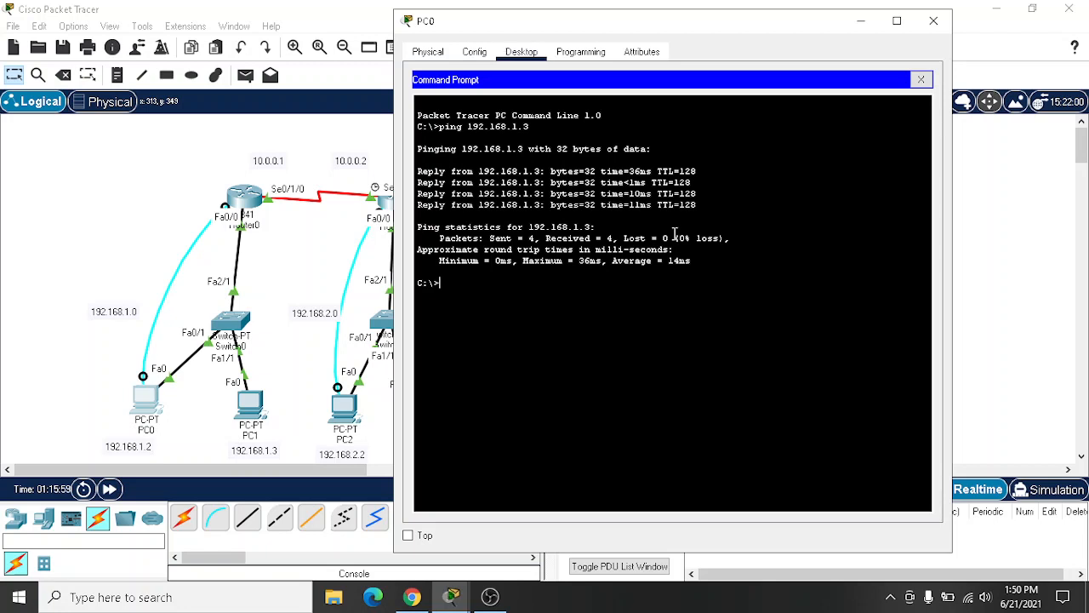
Step: Ping PC2 at 192.168.2.2 from PC0's command prompt
key(Up)
key(BackSpace)
key(BackSpace)
key(BackSpace)
text(2.2)
key(Return)
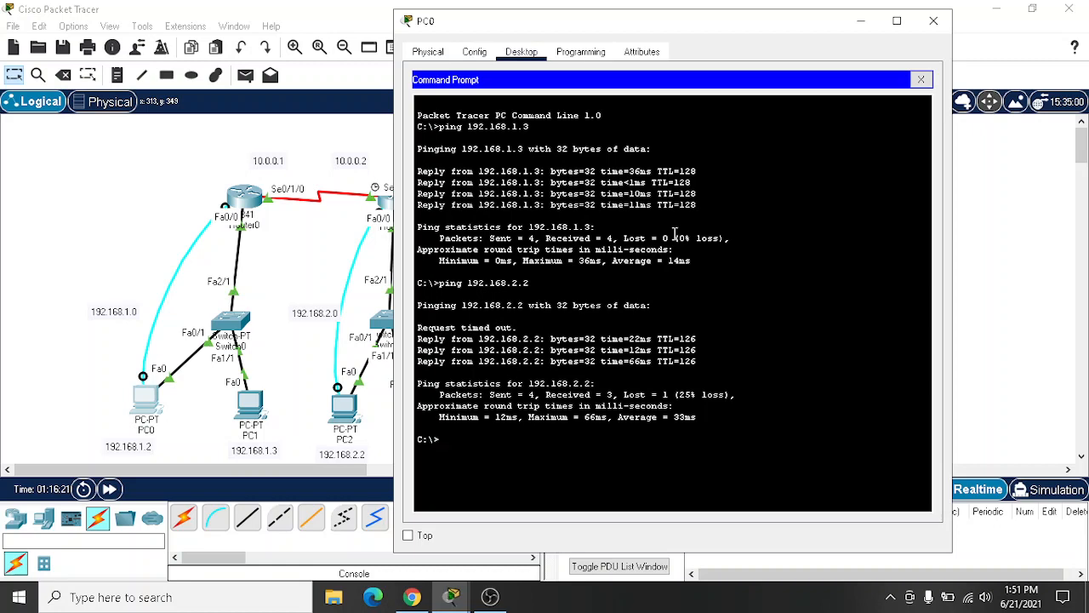
Step: Ping PC3 at 192.168.2.3 from PC0, moving the window aside to see the addresses in the topology
key(Up)
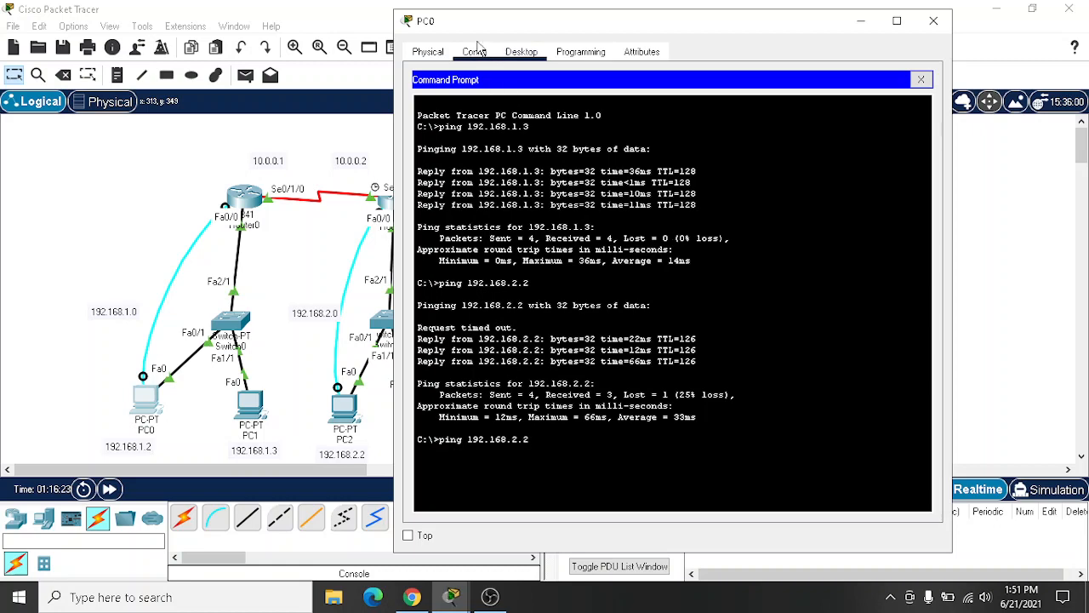
drag(473, 27, 640, 25)
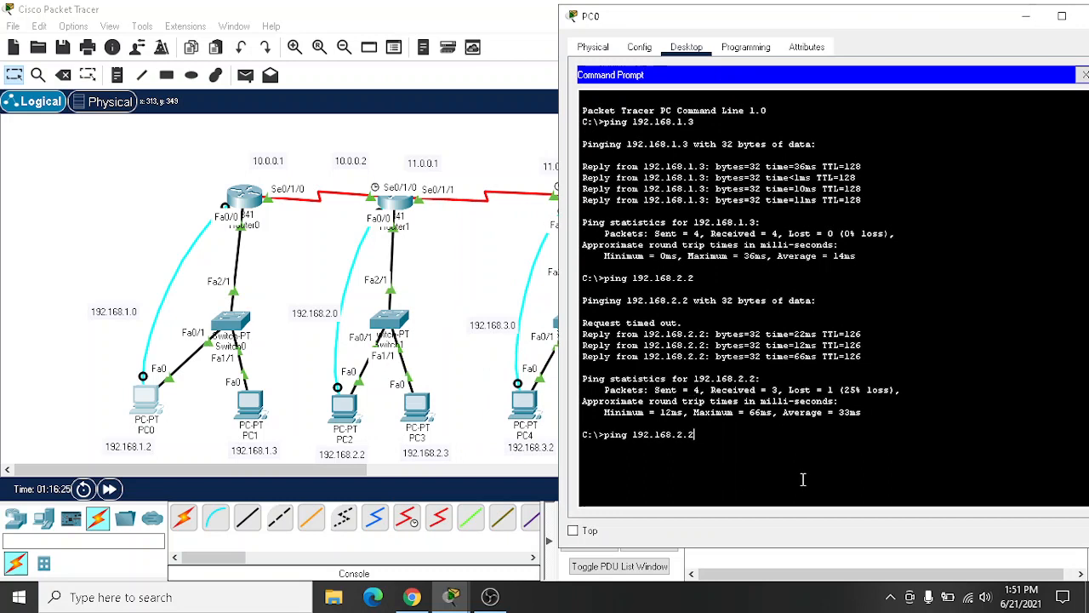
key(BackSpace)
text(3)
key(Return)
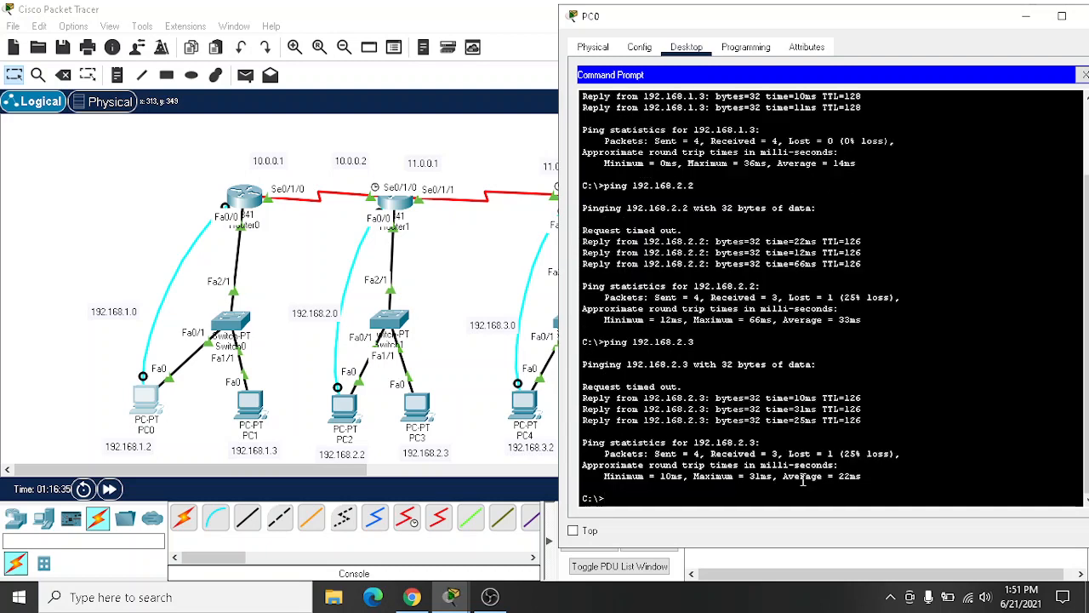
Step: Ping PC4 at 192.168.3.2 from PC0's command prompt
key(Up)
key(BackSpace)
key(BackSpace)
key(BackSpace)
text(3.2)
key(Return)
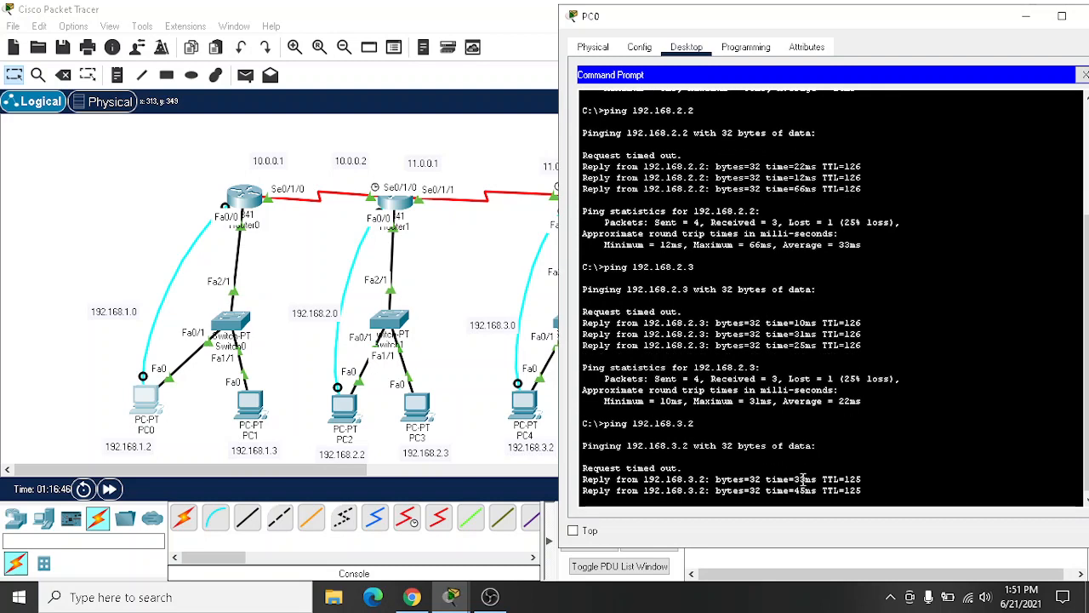
Step: Ping PC5 at 192.168.3.3 from PC0 and close PC0's window
key(Up)
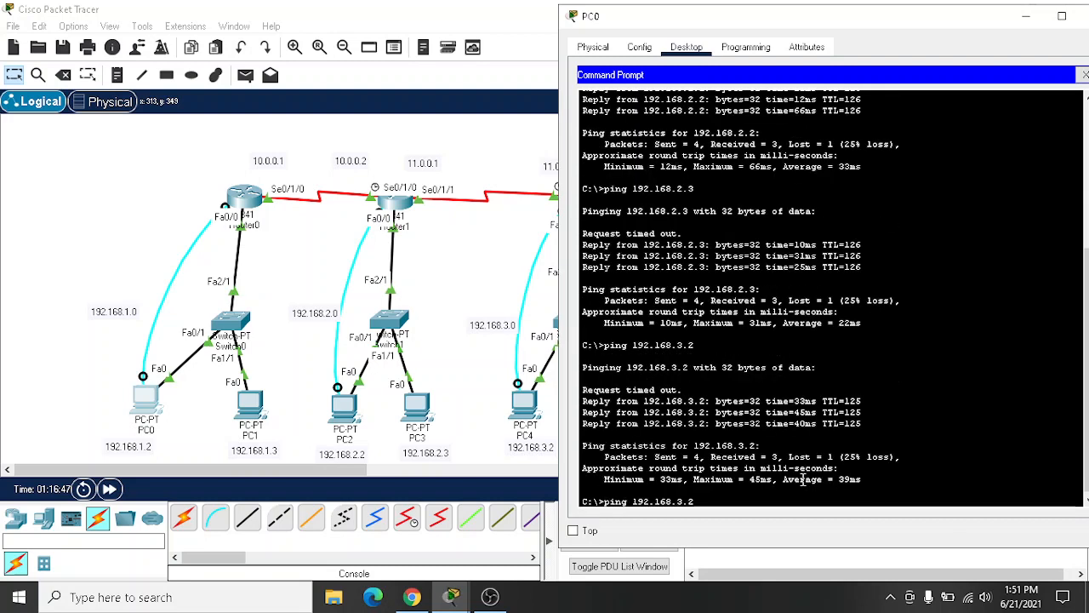
key(BackSpace)
text(3)
key(Return)
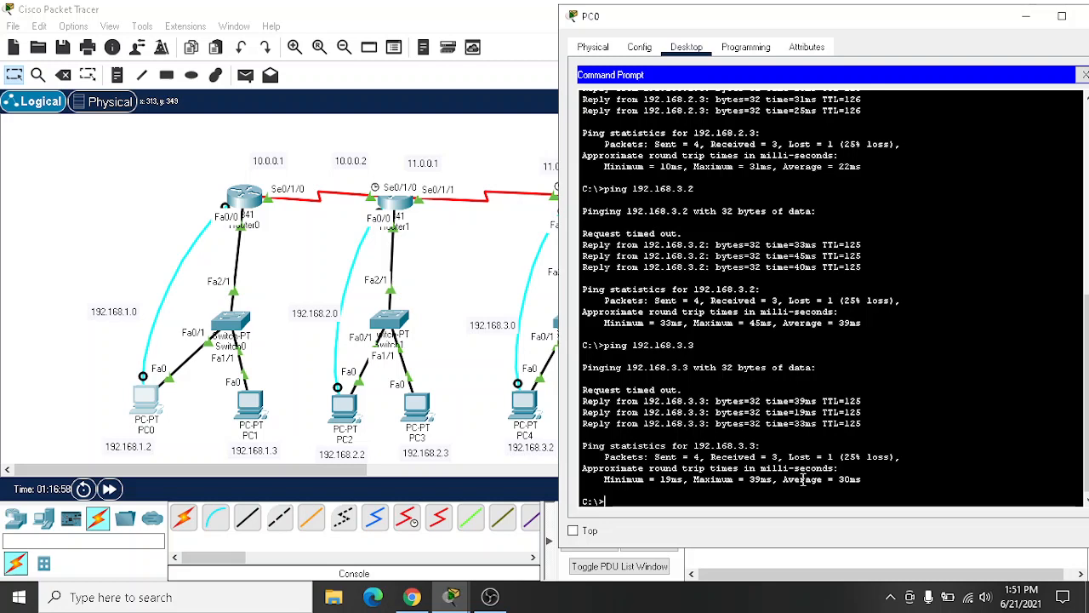
drag(698, 15, 452, 42)
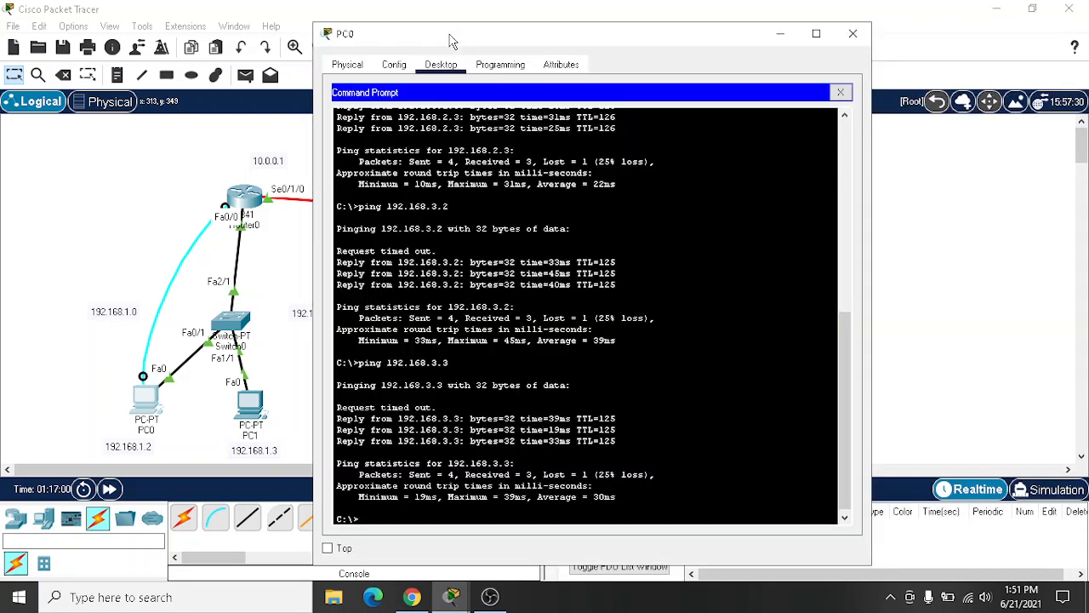
click(853, 33)
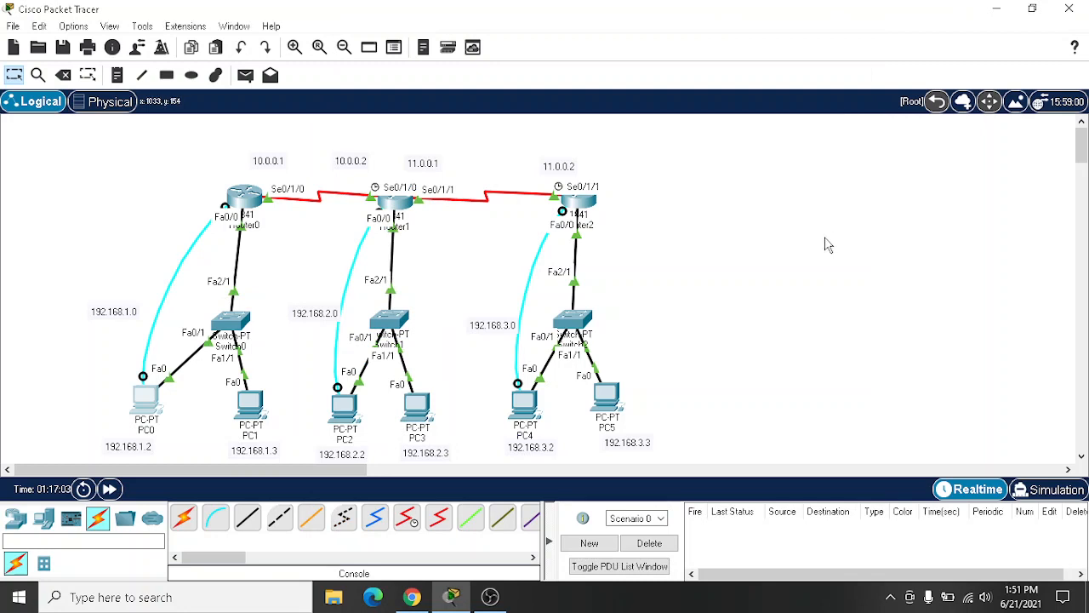